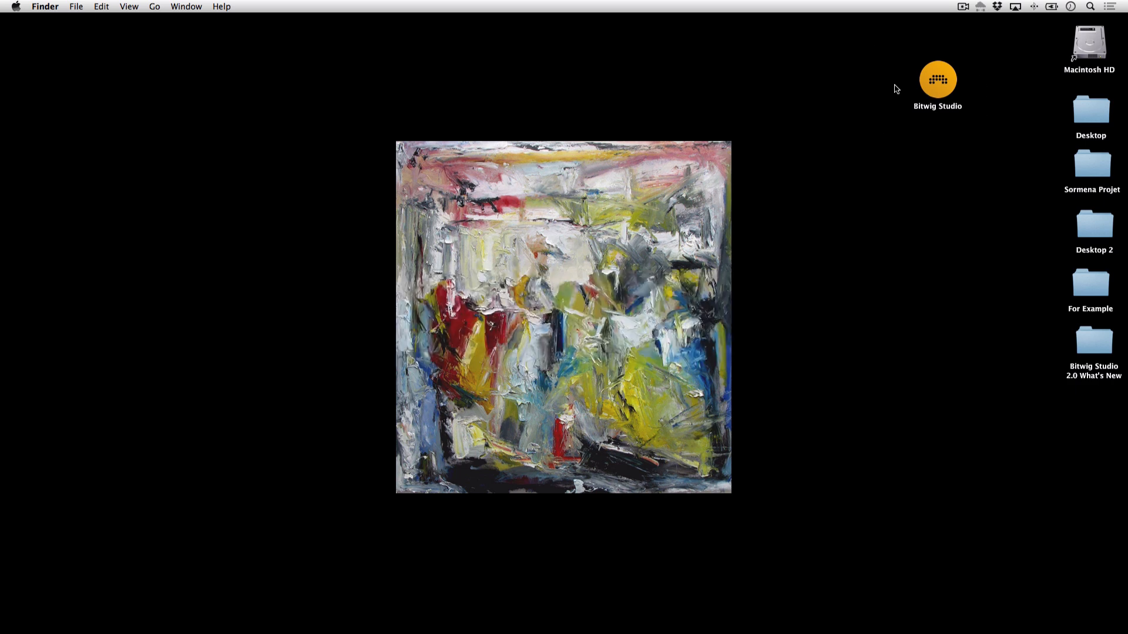
- Launch Bitwig Studio and inspect the properties of an empty time range and of the drum loop clip in the arranger
double_click(936, 82)
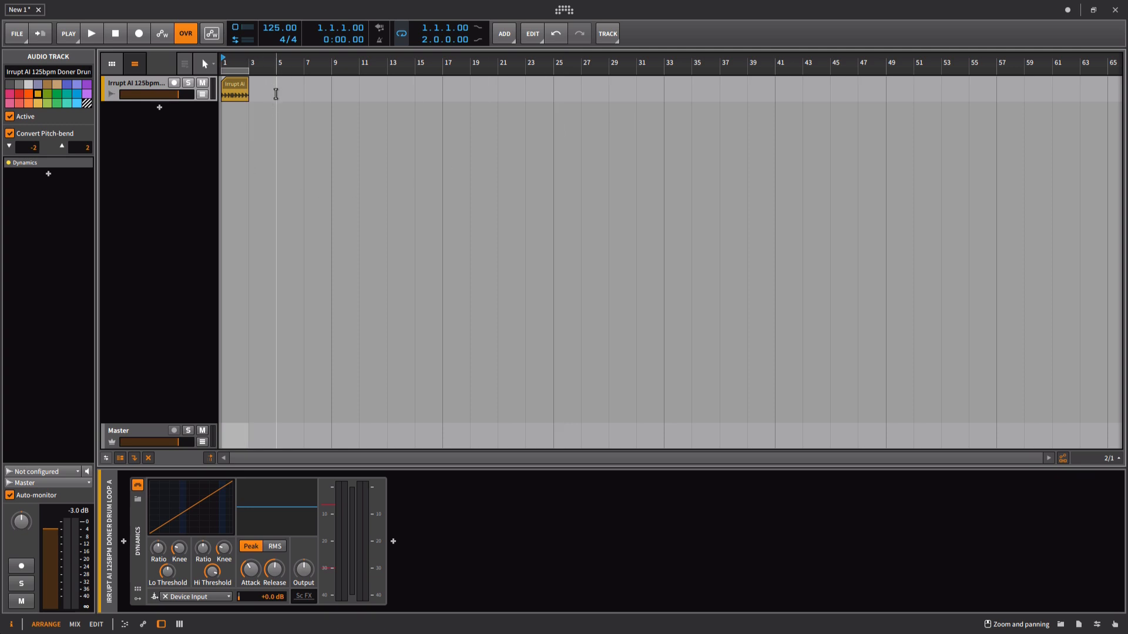
drag(276, 94, 320, 91)
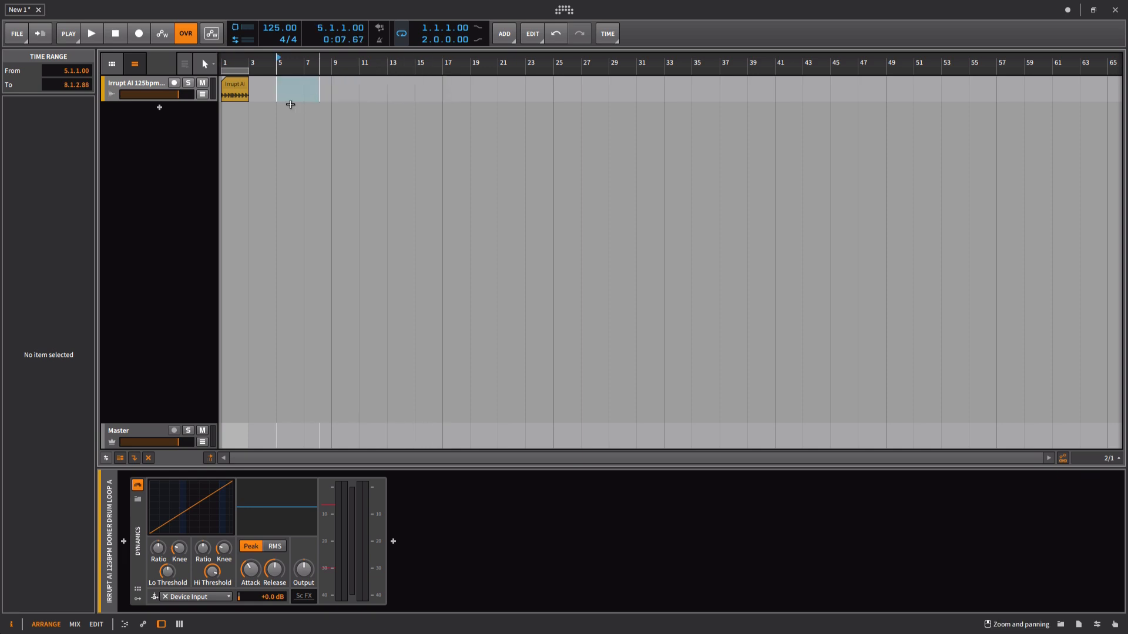
mouse_move(234, 84)
mouse_down()
mouse_move(289, 85)
mouse_move(233, 87)
mouse_up()
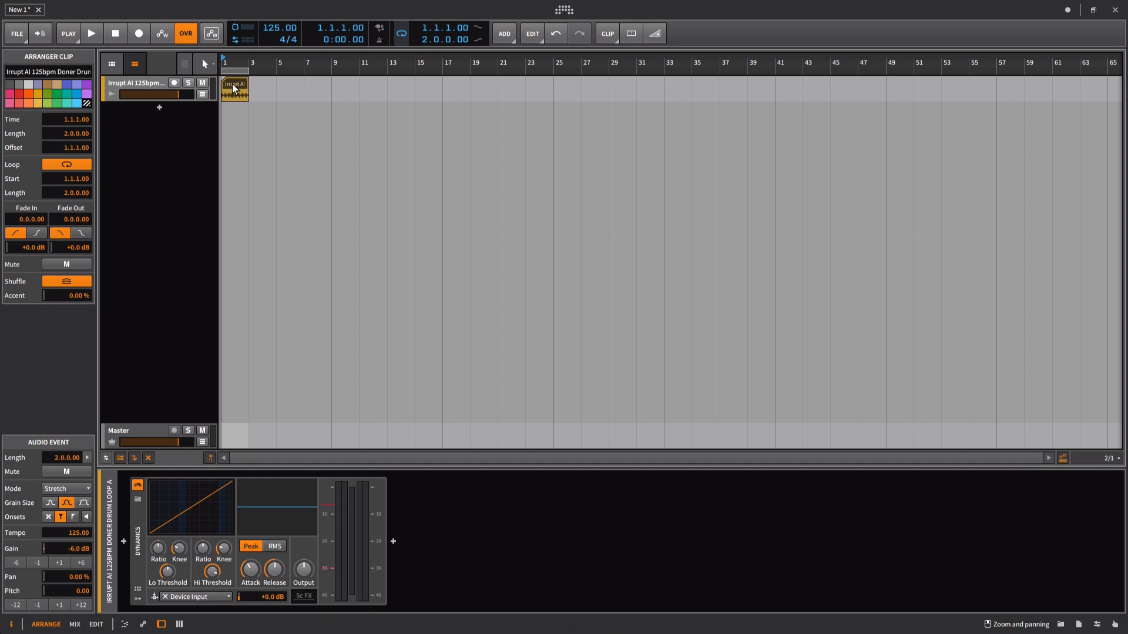
click(257, 127)
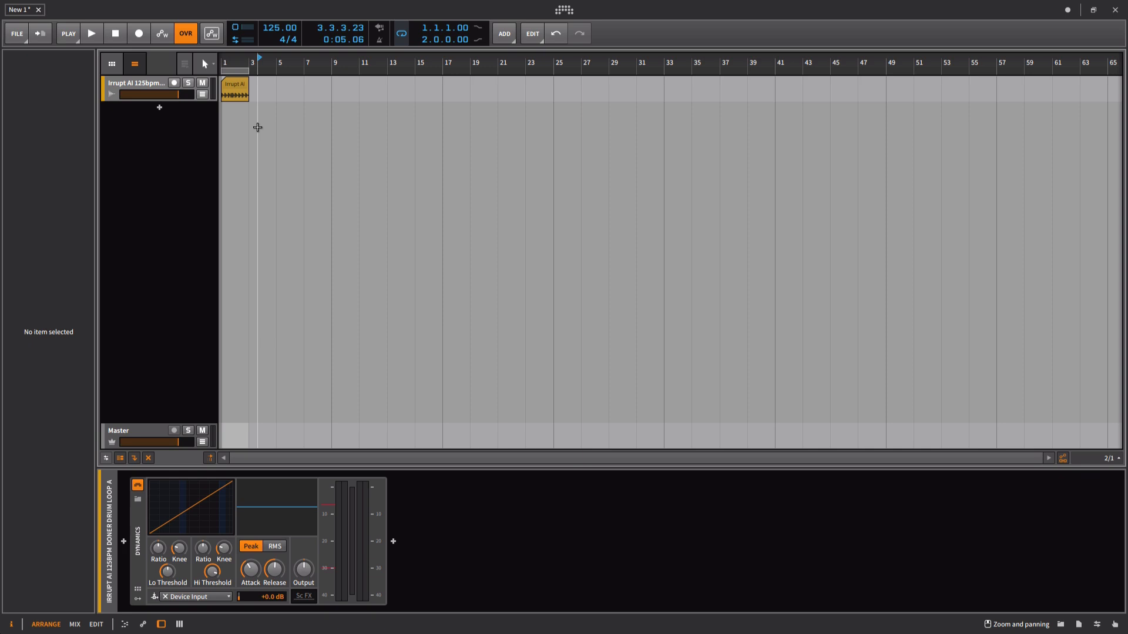
- Look through the documentation offered in the dashboard's Help section, from the Getting Started guides to the legal information
click(563, 12)
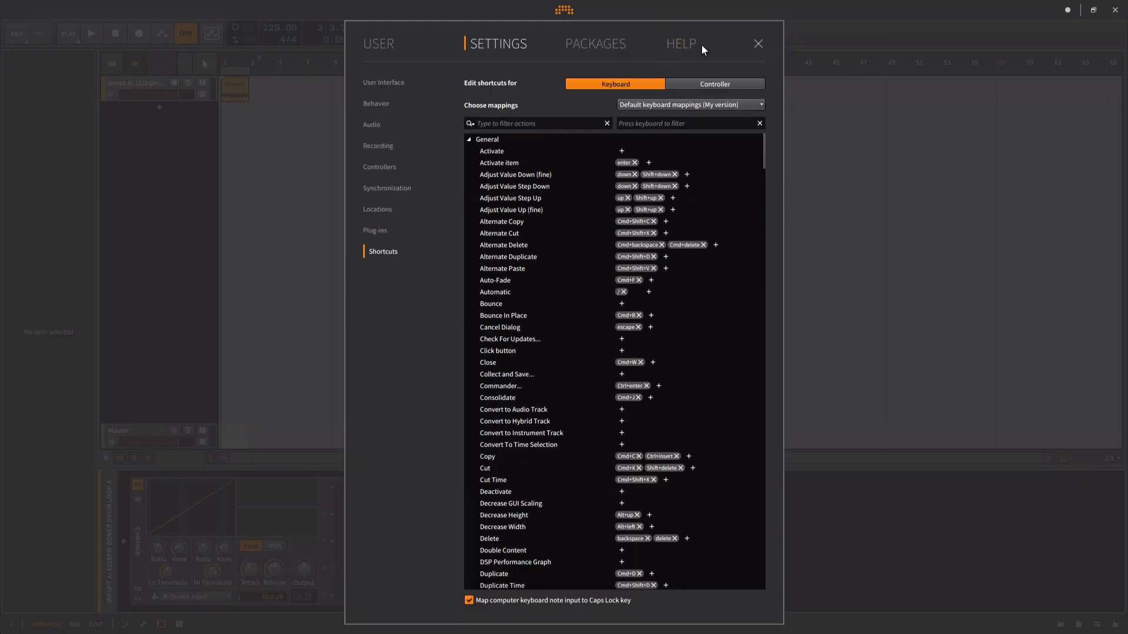
click(682, 44)
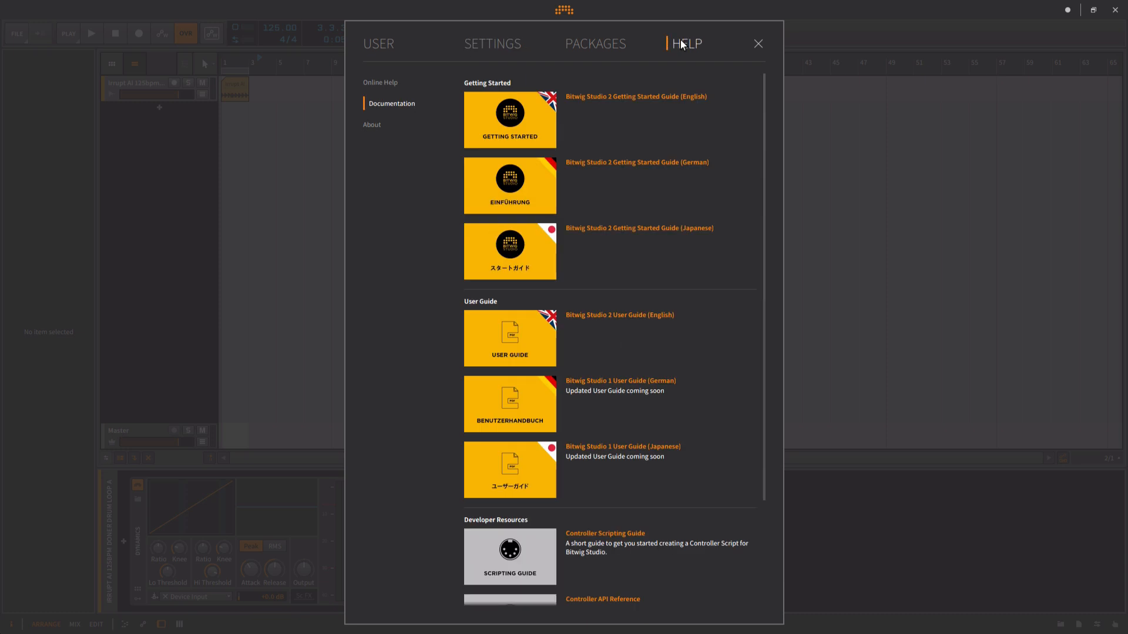
scroll(644, 179, down, 1)
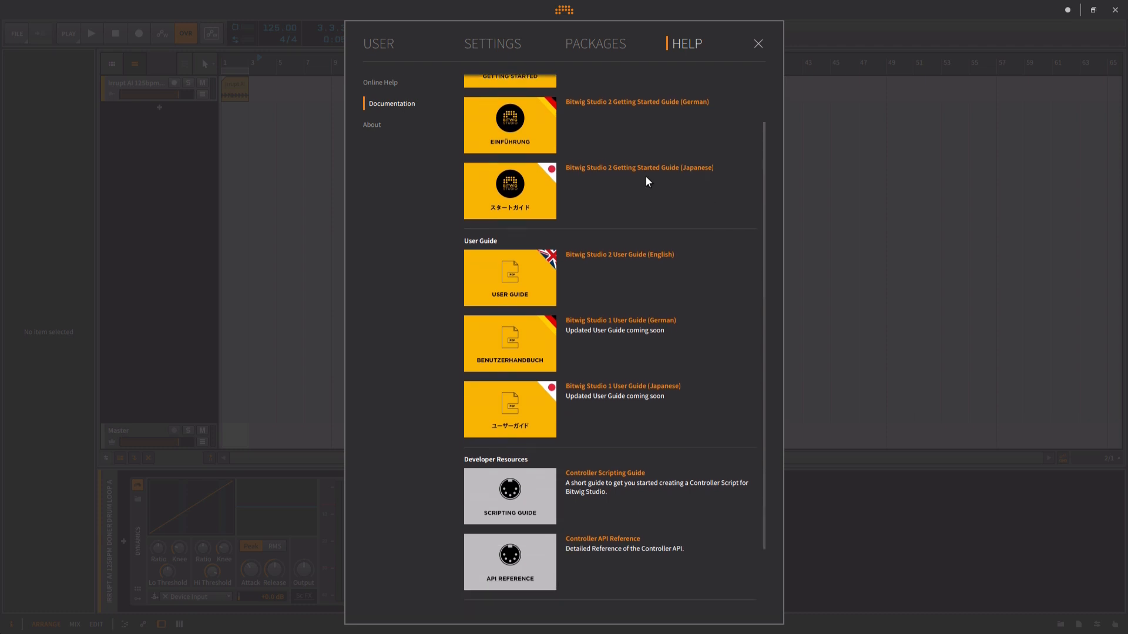
scroll(647, 181, down, 1)
scroll(646, 182, down, 1)
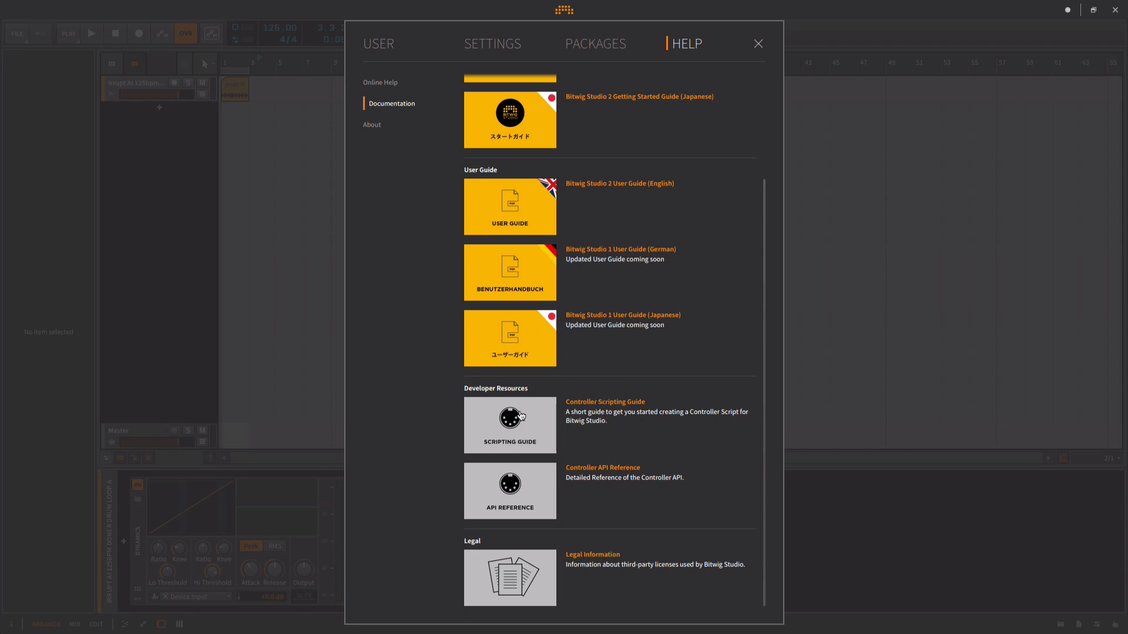
scroll(521, 416, up, 3)
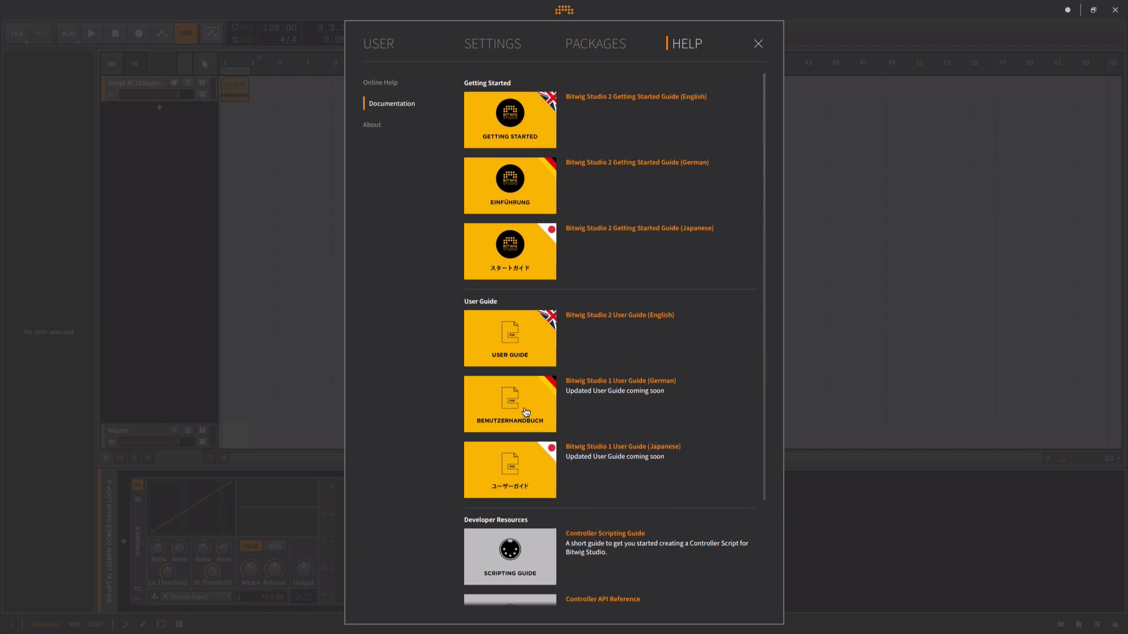
- Examine the User Interface settings along with the quick-access GUI scaling and display profile options of the main window
click(391, 83)
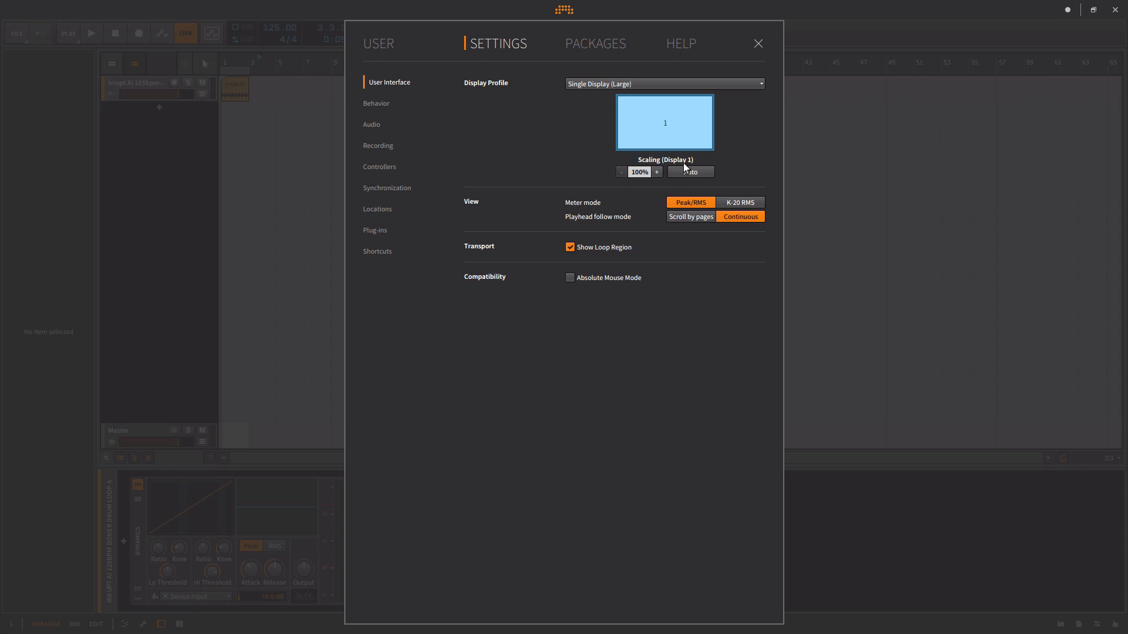
click(564, 10)
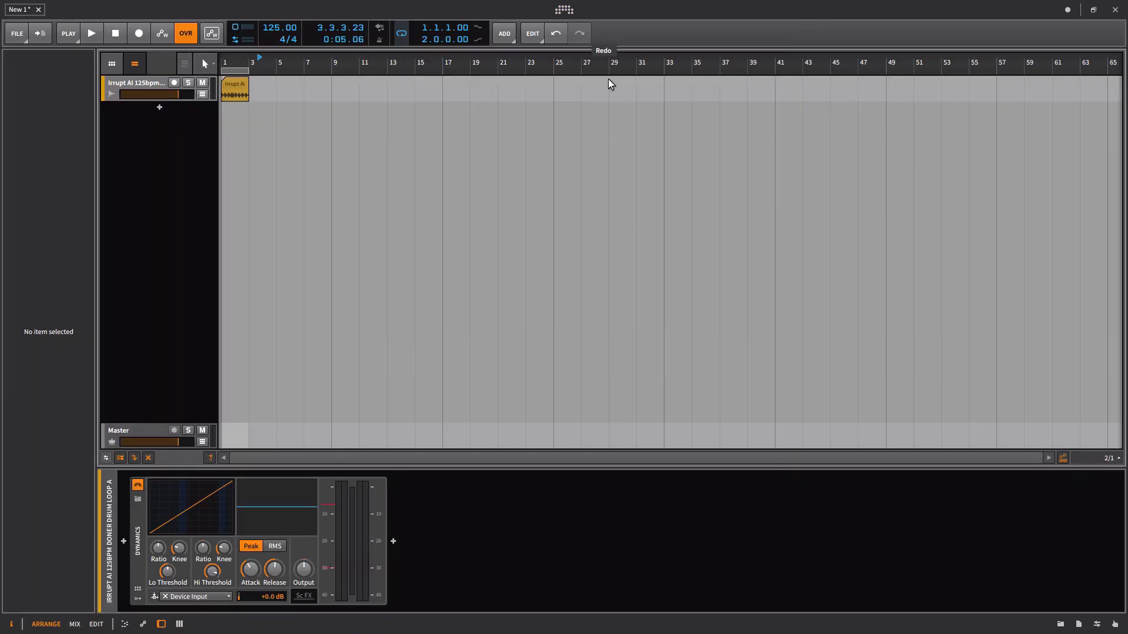
right_click(772, 11)
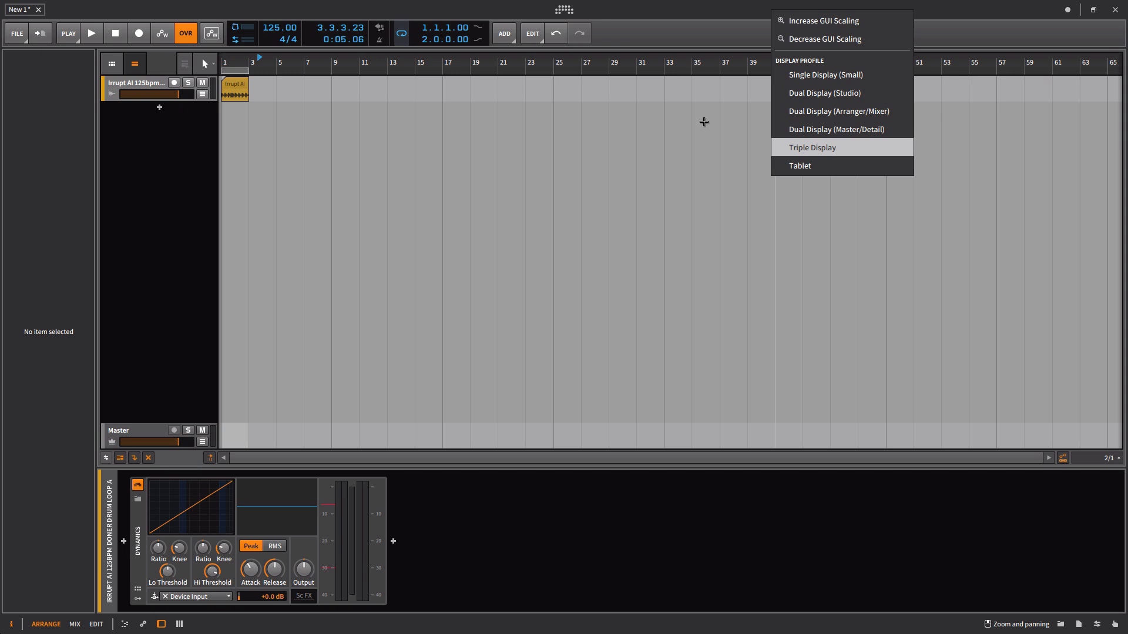
click(628, 146)
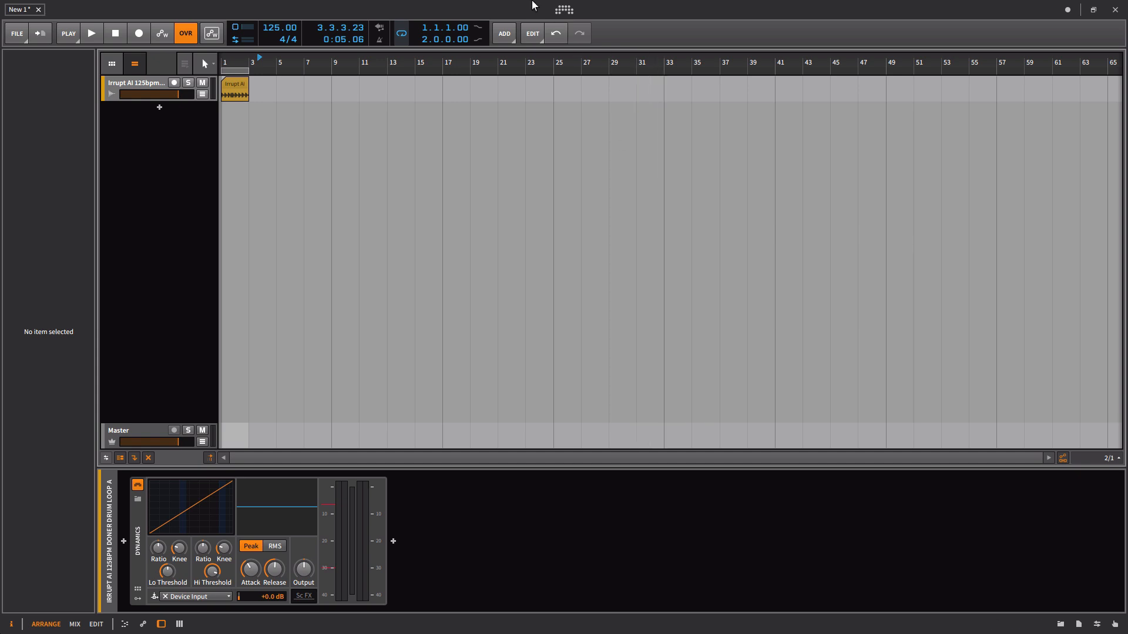
click(562, 10)
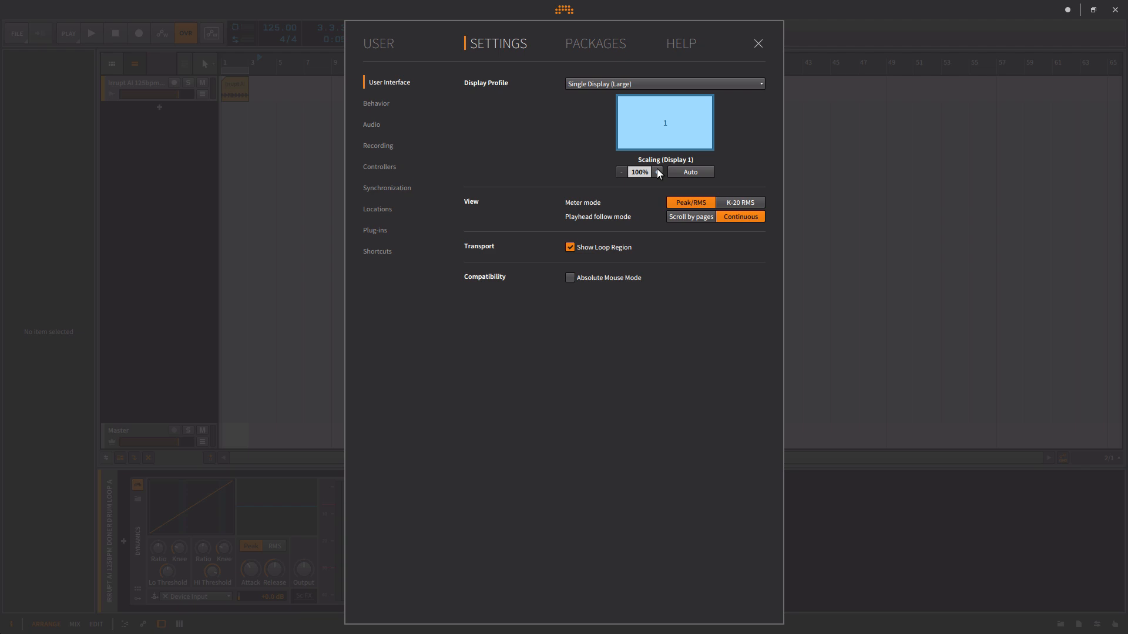
click(758, 44)
- Enlarge the whole interface by increasing the GUI scaling several steps
right_click(699, 13)
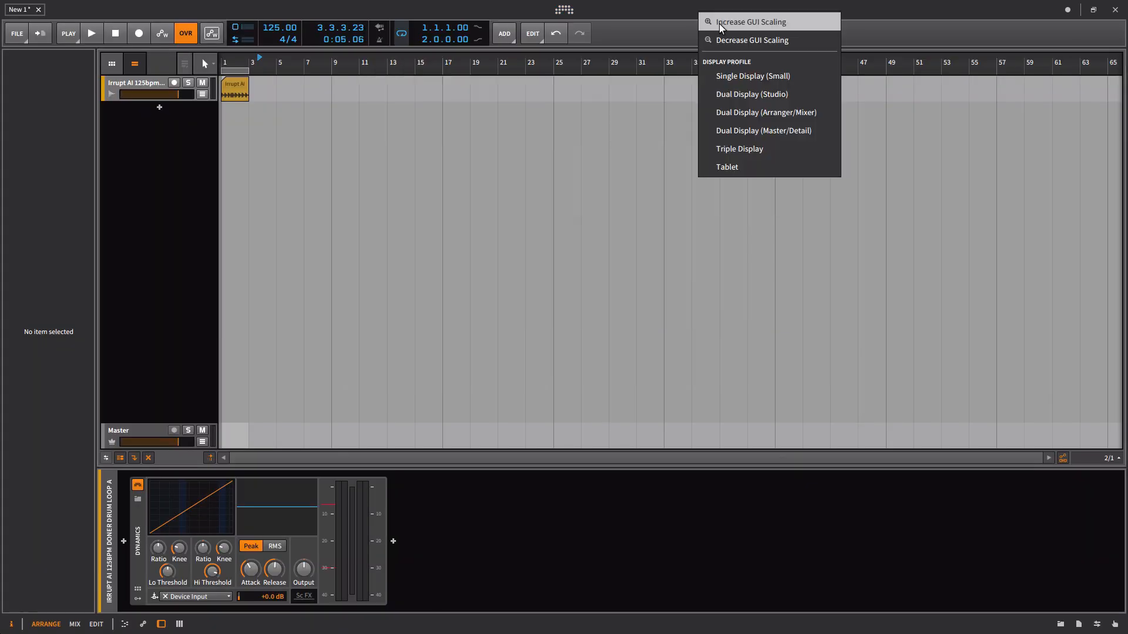
click(720, 27)
right_click(695, 13)
click(717, 27)
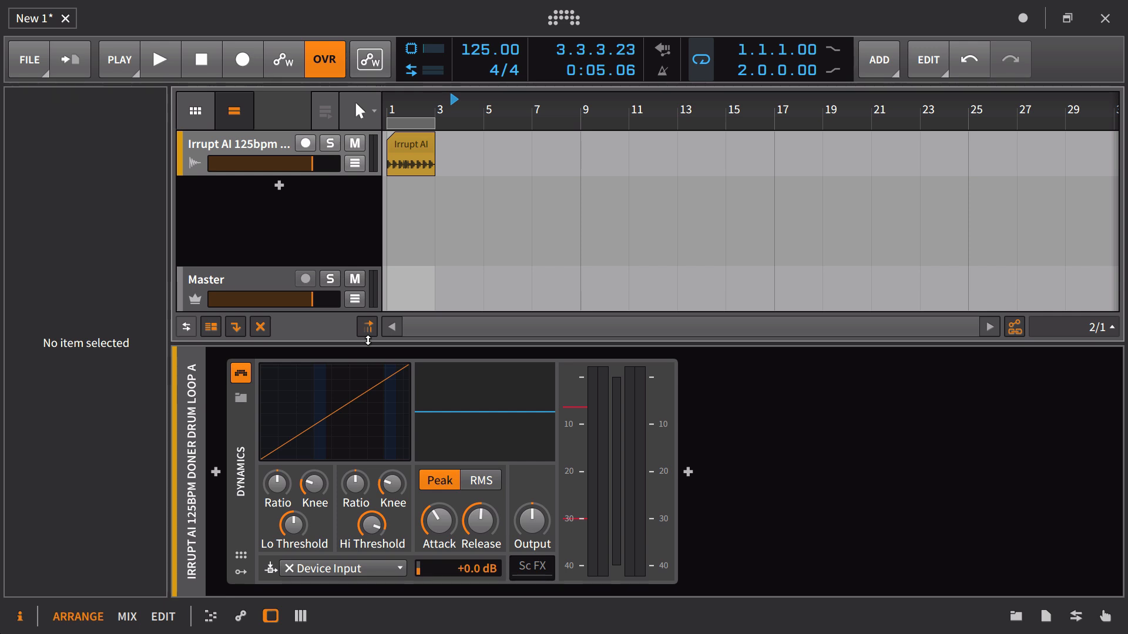
- Decrease the GUI scaling step by step to 100%
right_click(848, 27)
click(858, 76)
right_click(801, 24)
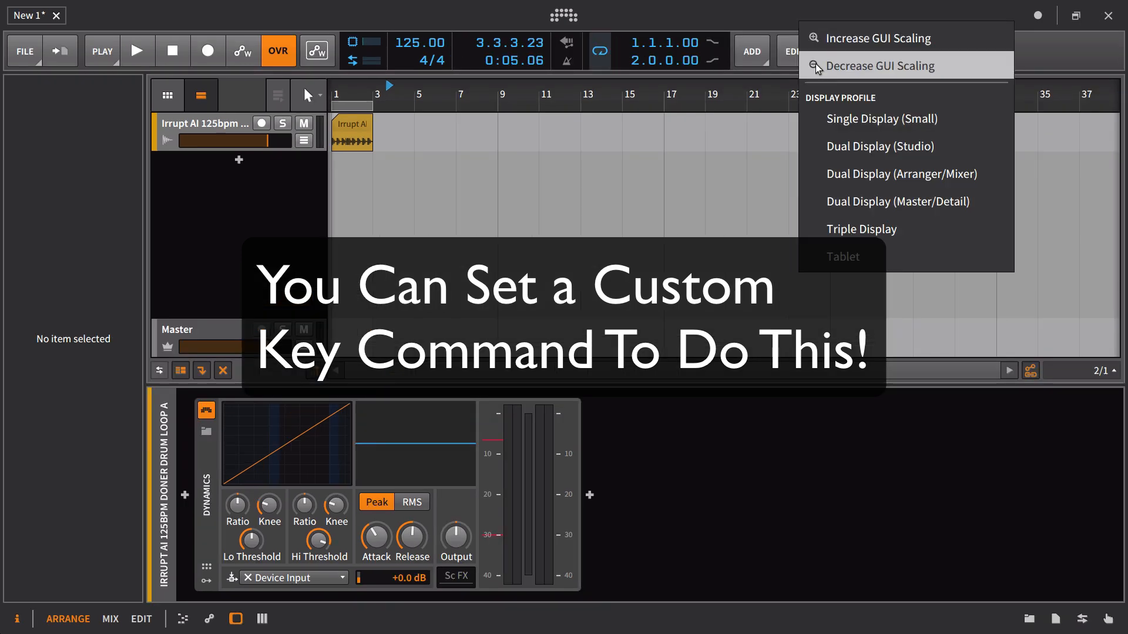
click(812, 64)
right_click(780, 17)
click(800, 51)
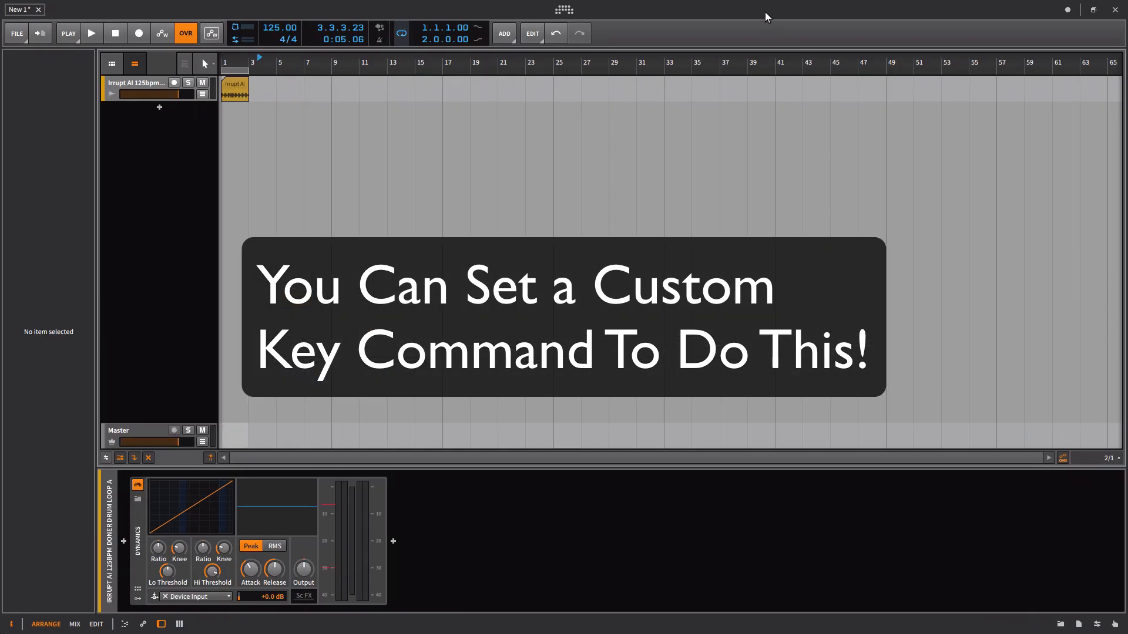
right_click(767, 17)
click(773, 41)
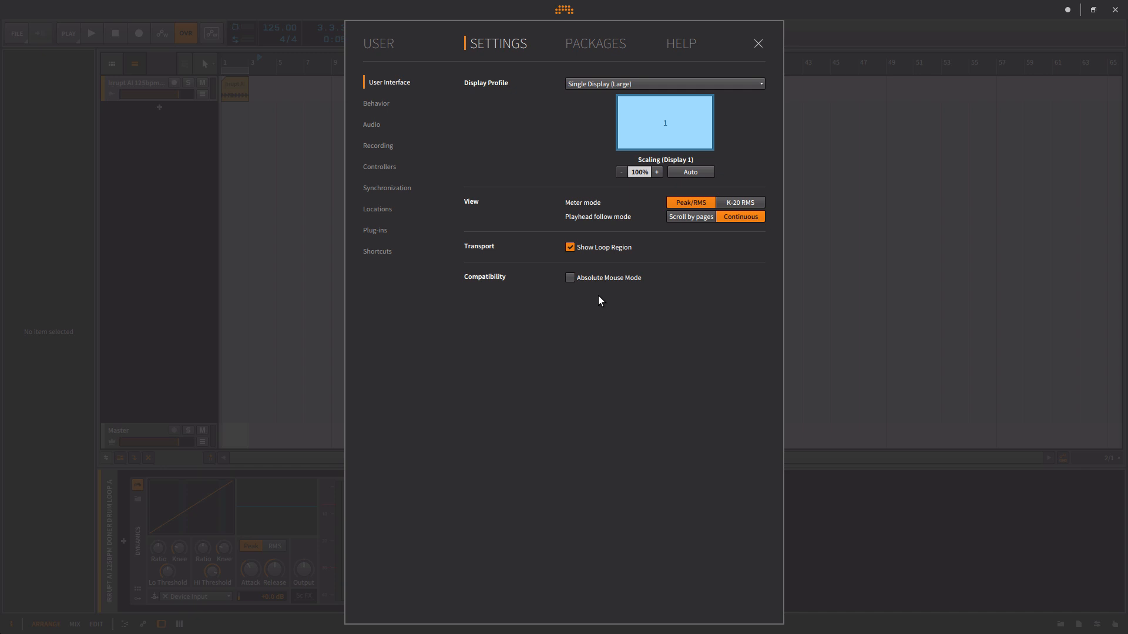
- Review the Behavior settings and the list of project templates in the dashboard
click(379, 104)
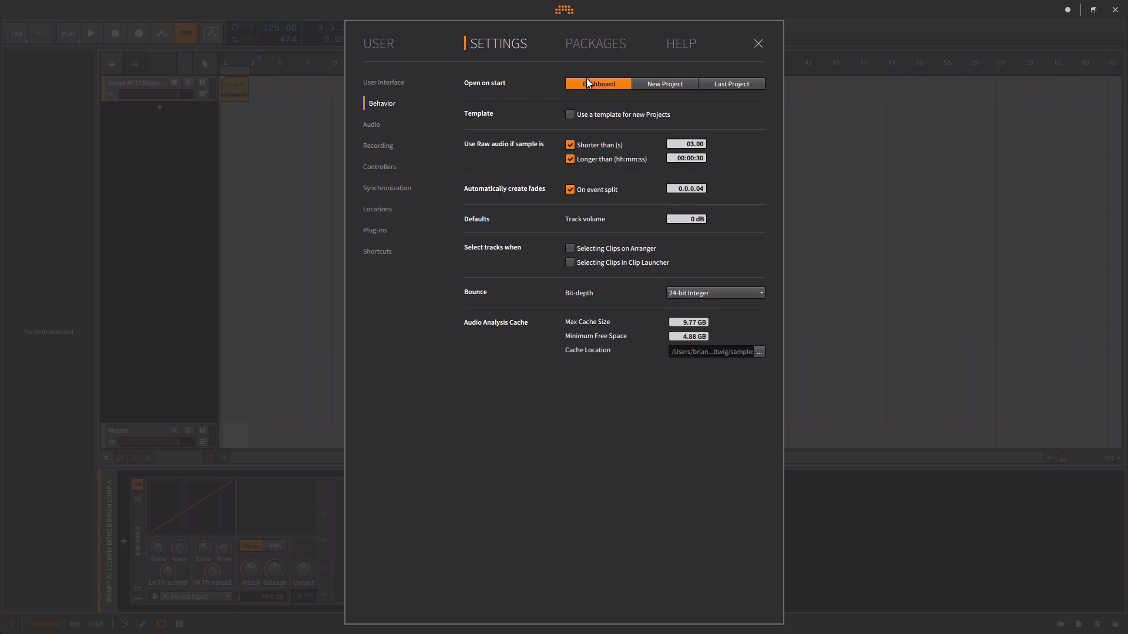
click(386, 47)
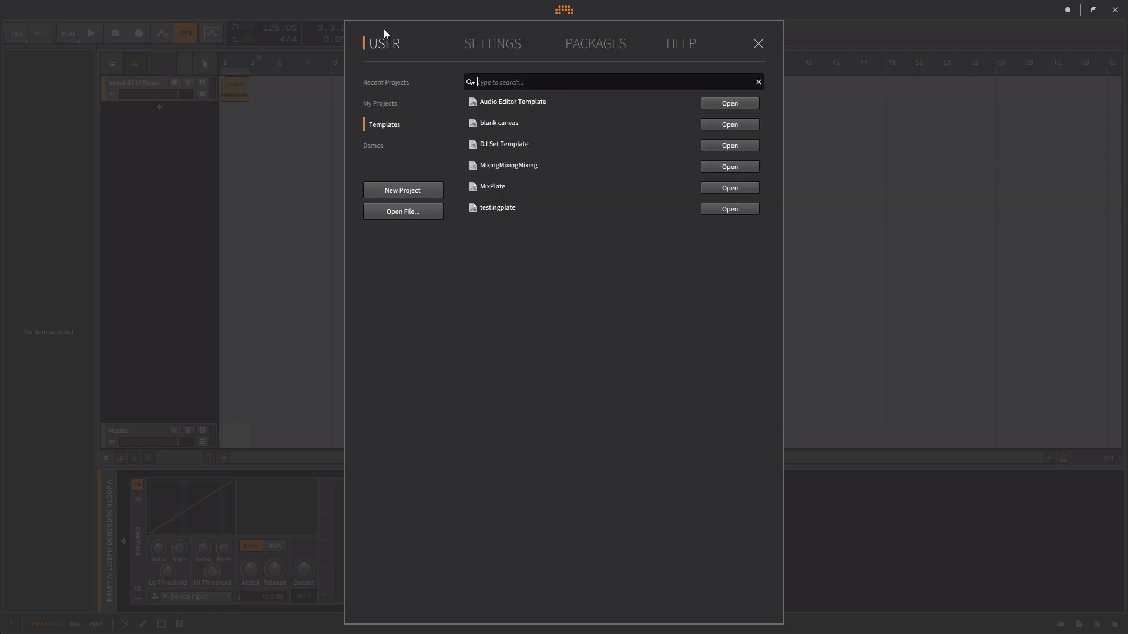
click(473, 47)
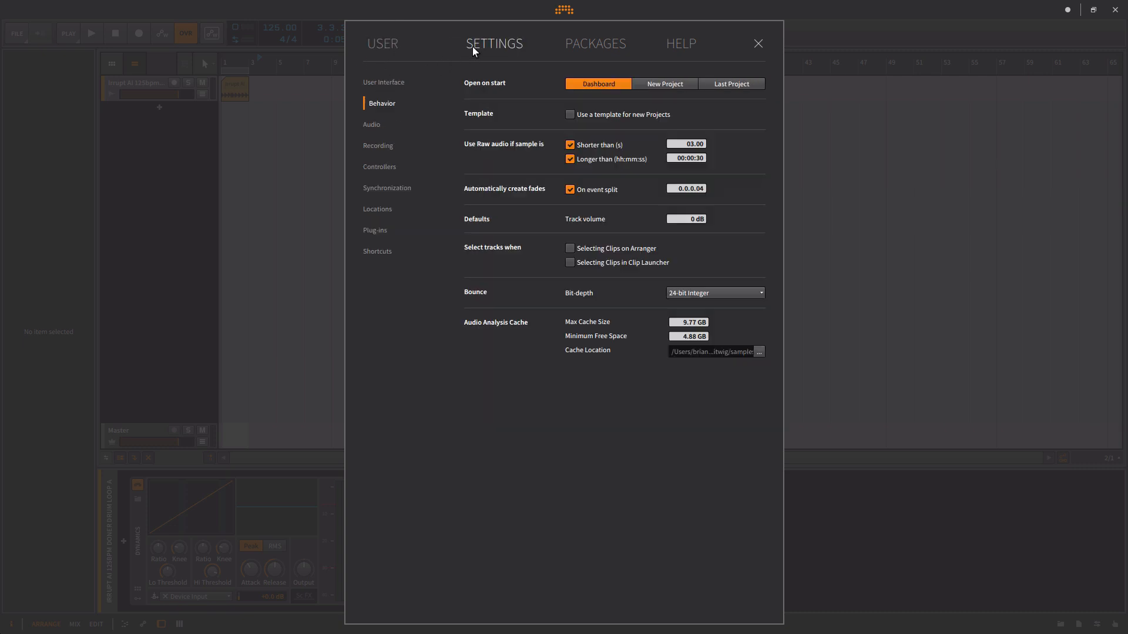
- Set the startup behavior to open a new project, and switch the template option for new projects on and off again
click(678, 86)
click(600, 115)
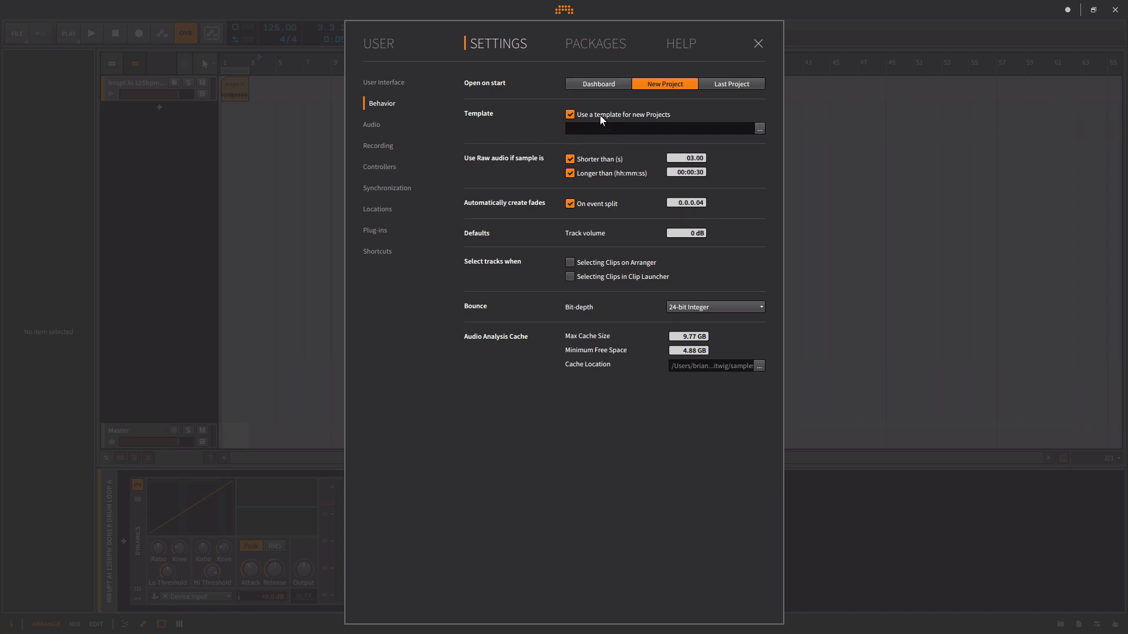
click(654, 115)
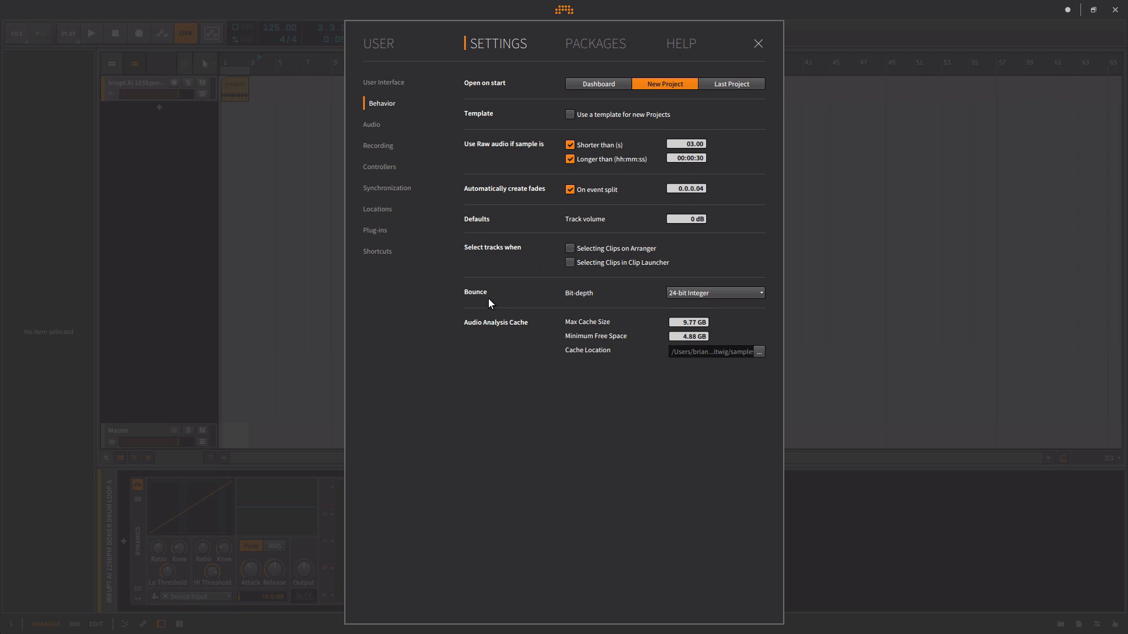
- Examine the default bounce bit-depth choices in the Behavior settings and close the dashboard
click(693, 293)
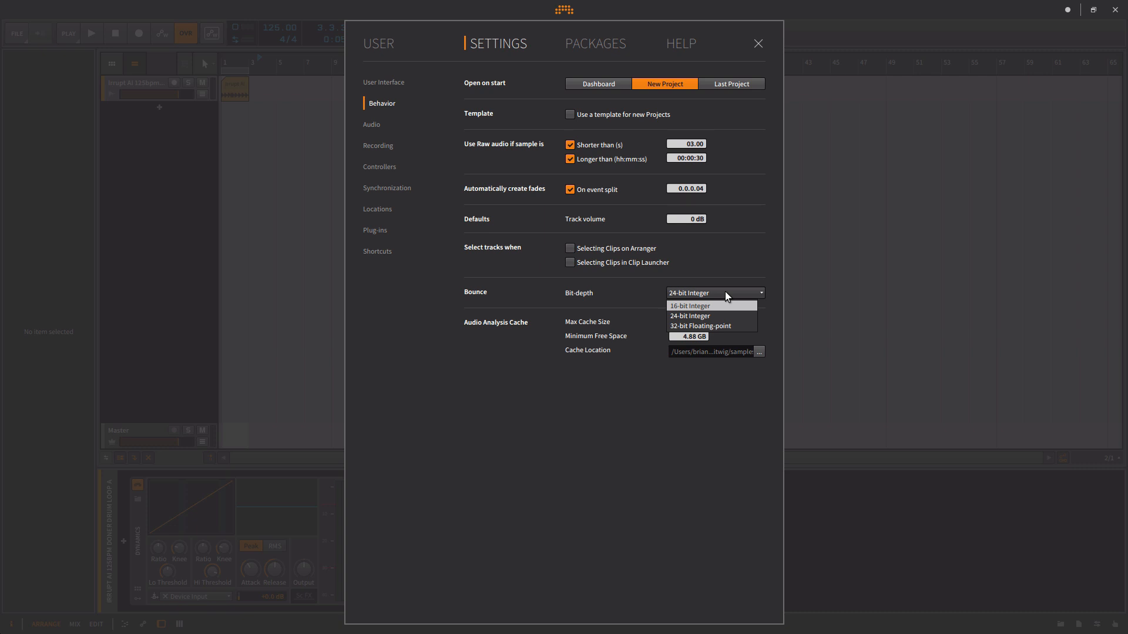
click(725, 291)
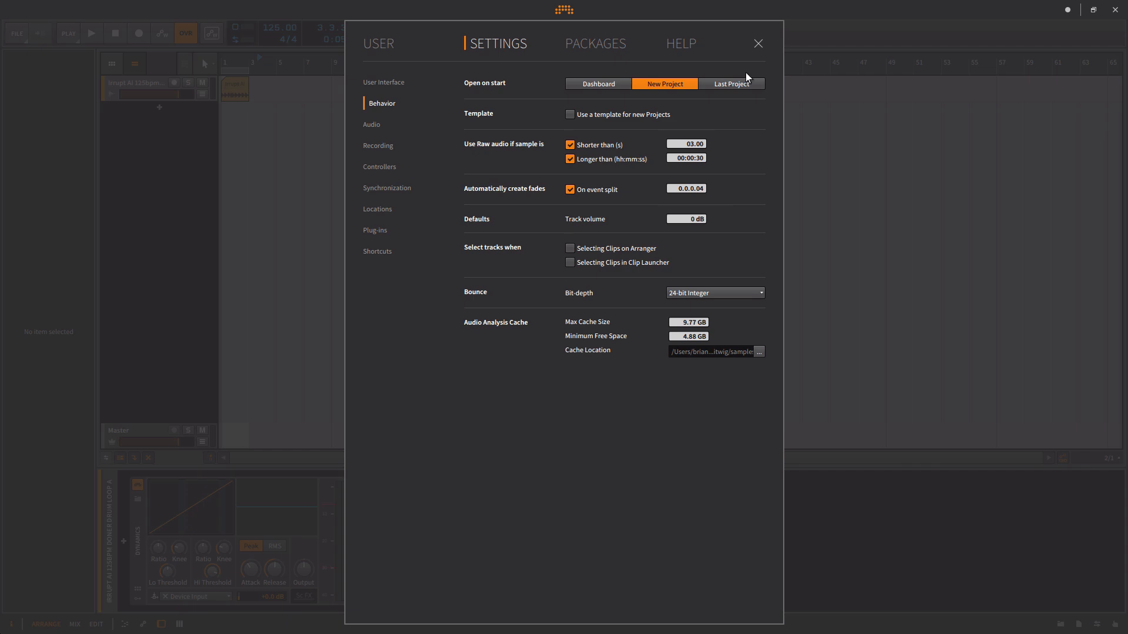
click(758, 44)
- Open the Bounce dialog for the drum loop clip and examine its bit-depth choices
click(233, 83)
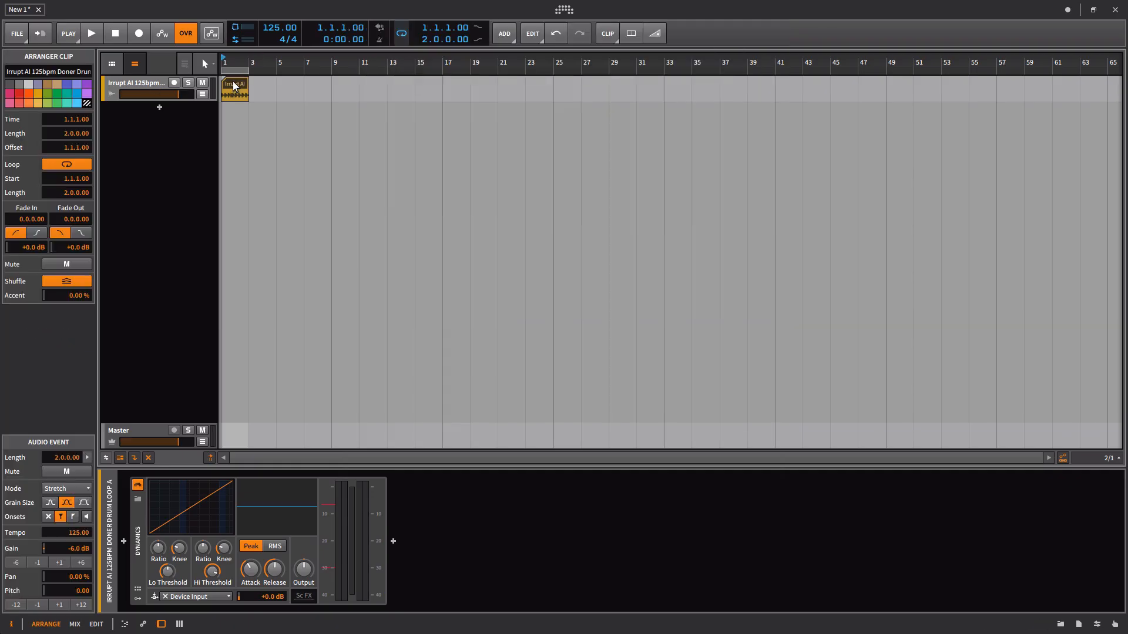
right_click(233, 82)
click(322, 319)
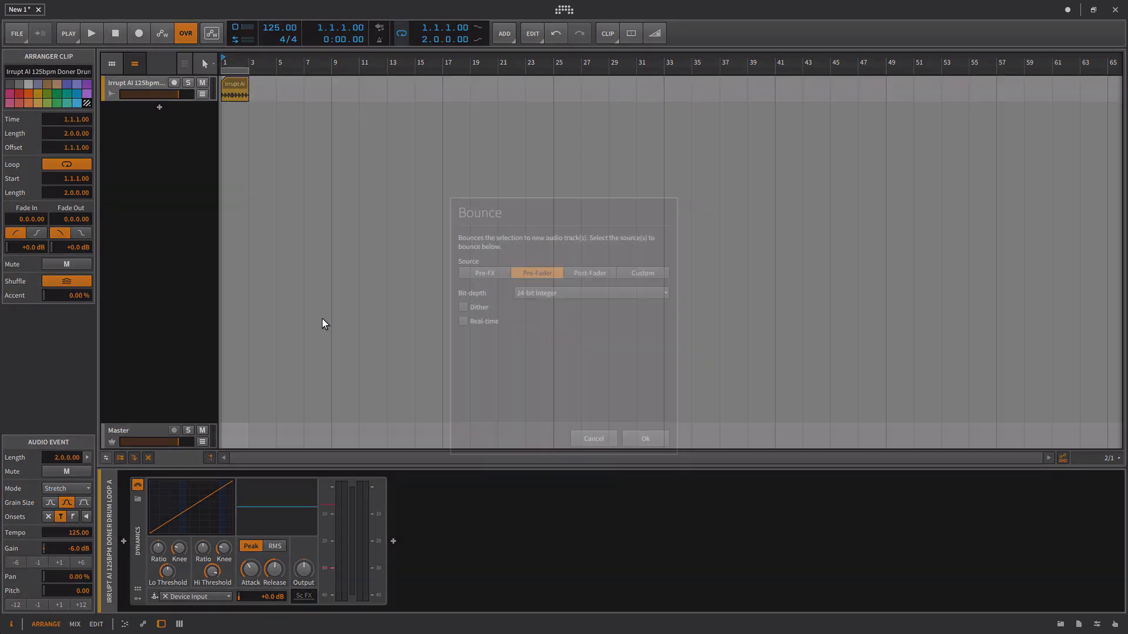
click(554, 296)
click(554, 295)
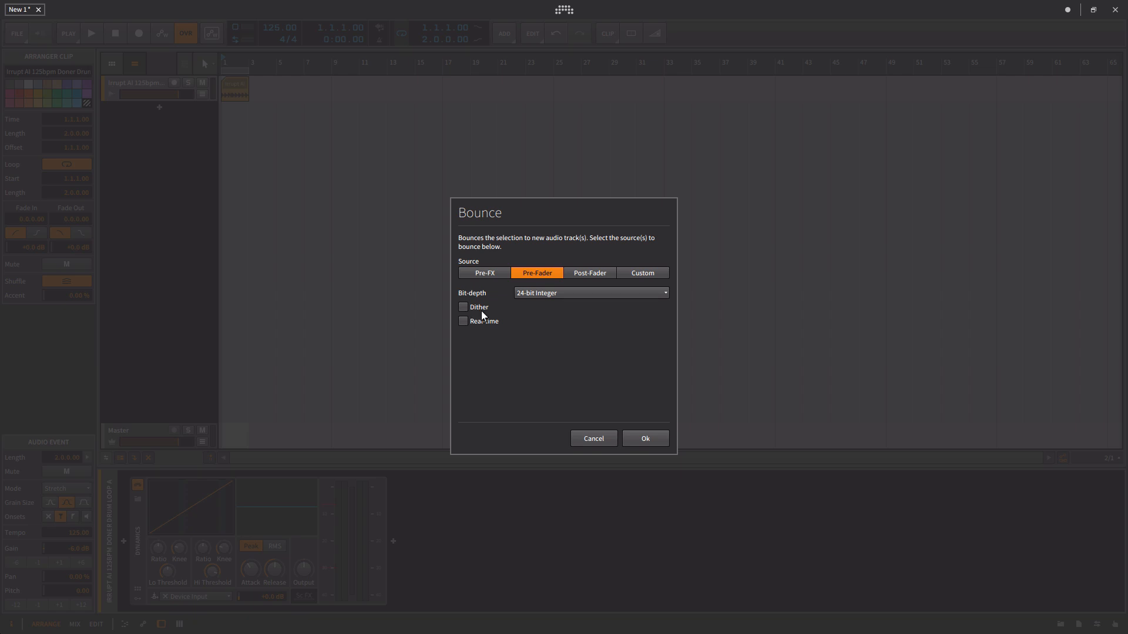
click(533, 293)
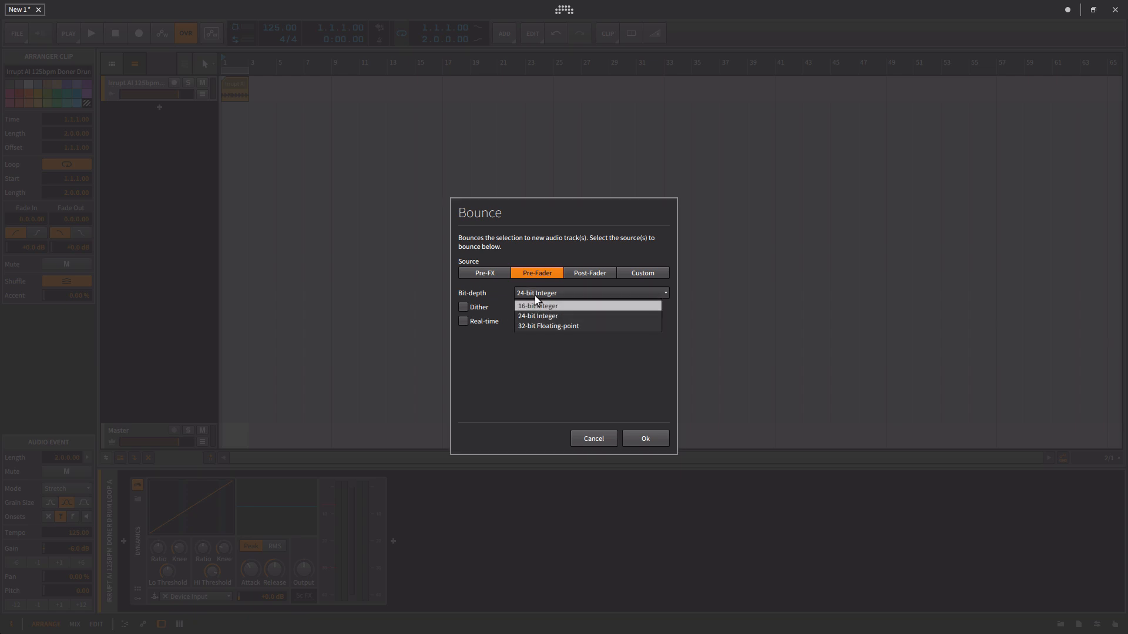
click(535, 293)
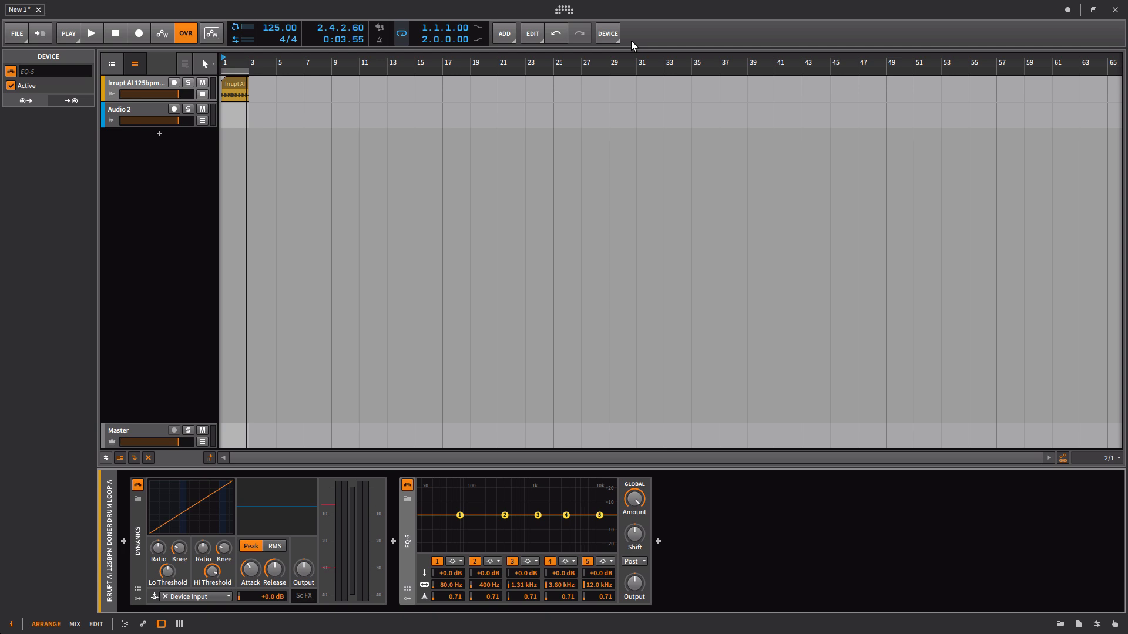
- Pin the device Group command for quick access and use it to group the Dynamics and EQ-5 devices
click(612, 37)
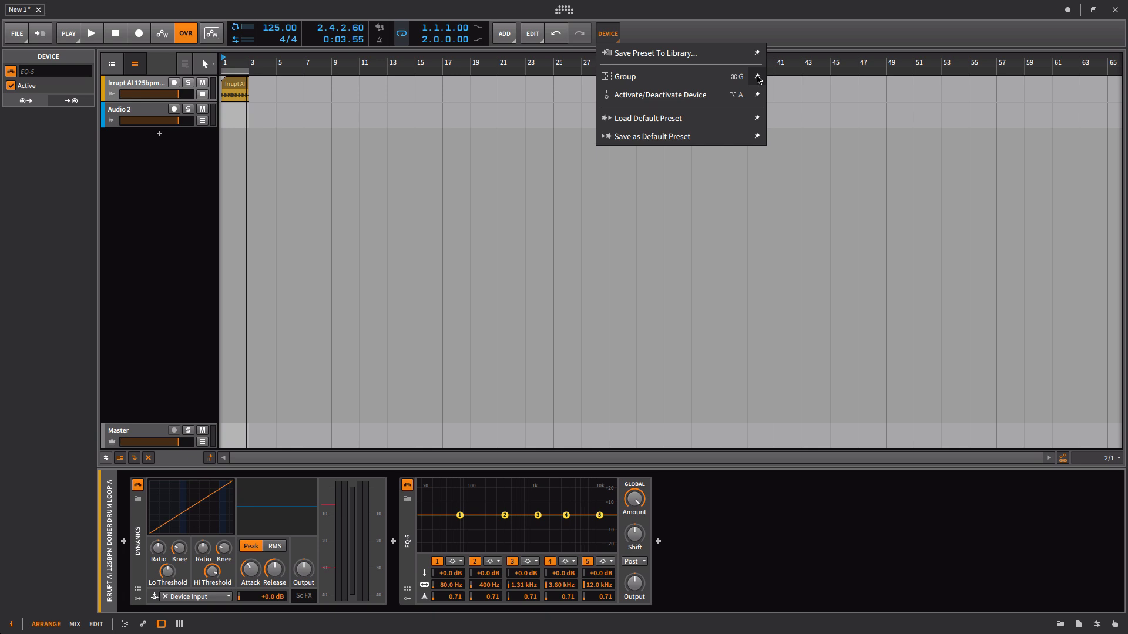
click(758, 79)
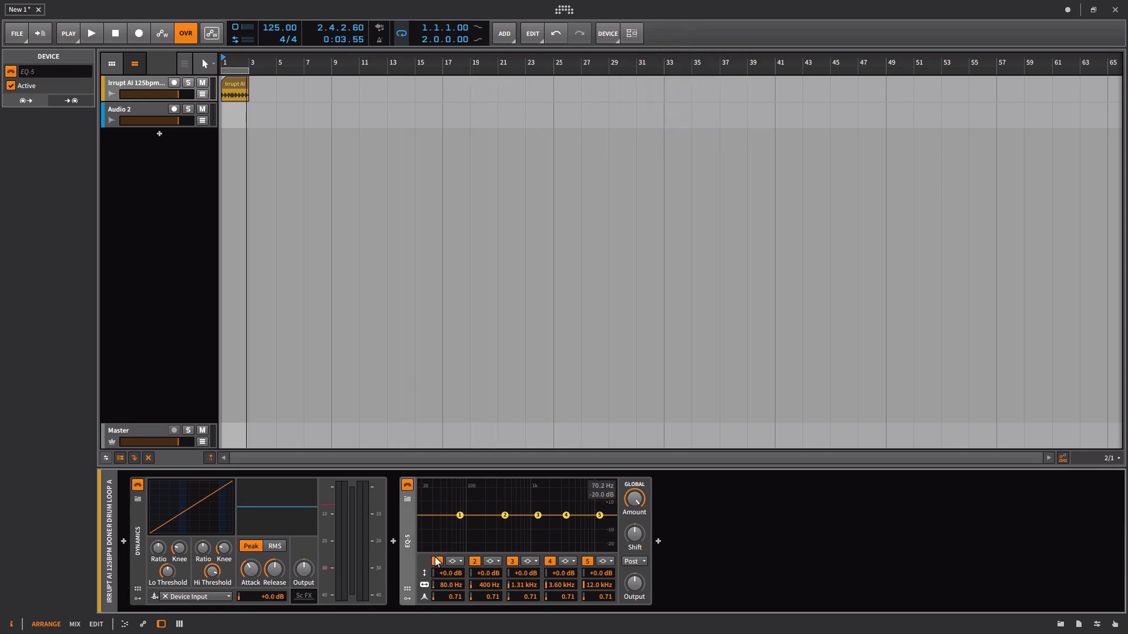
shift+click(138, 517)
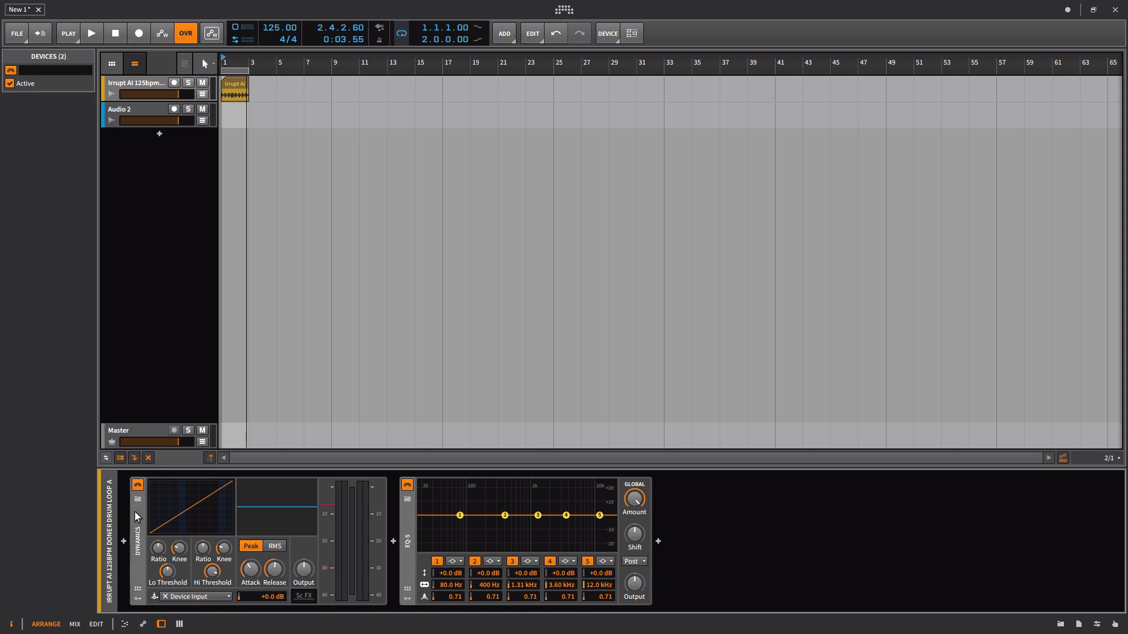
click(632, 33)
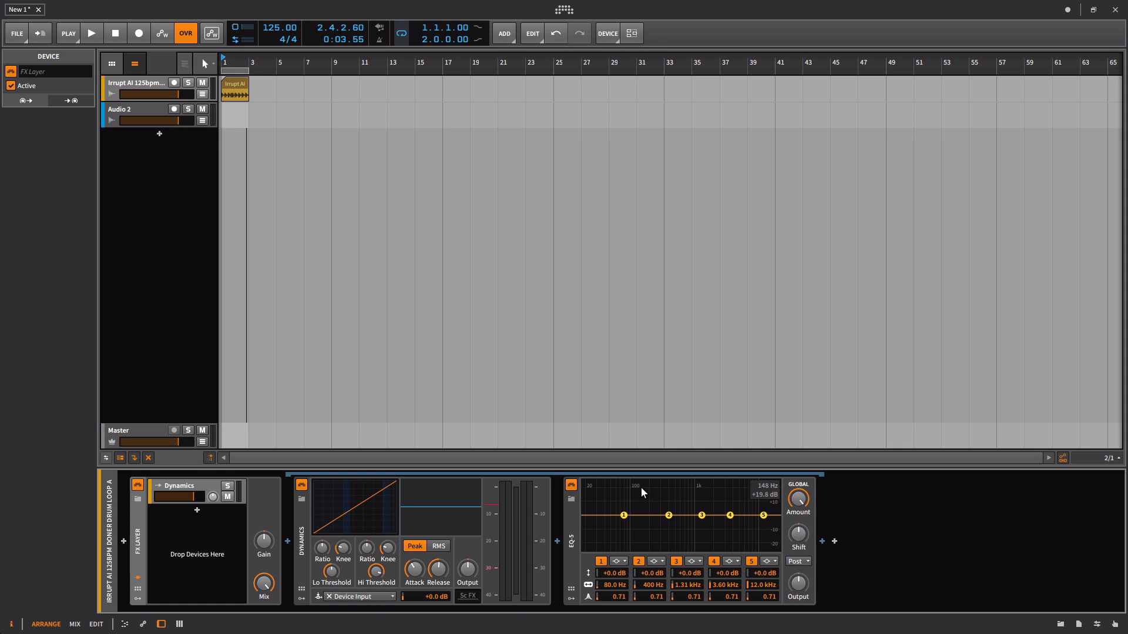
- Select the Audio 2 track and pin its Activate/Deactivate Audio Track command for quick access
scroll(561, 390, right, 1)
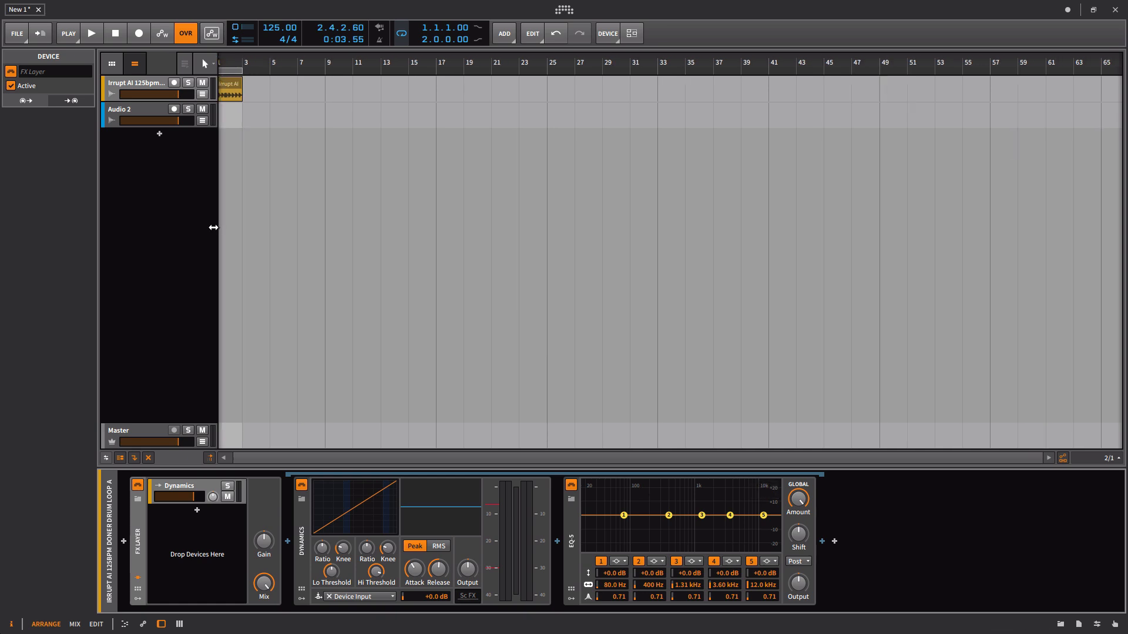
click(137, 110)
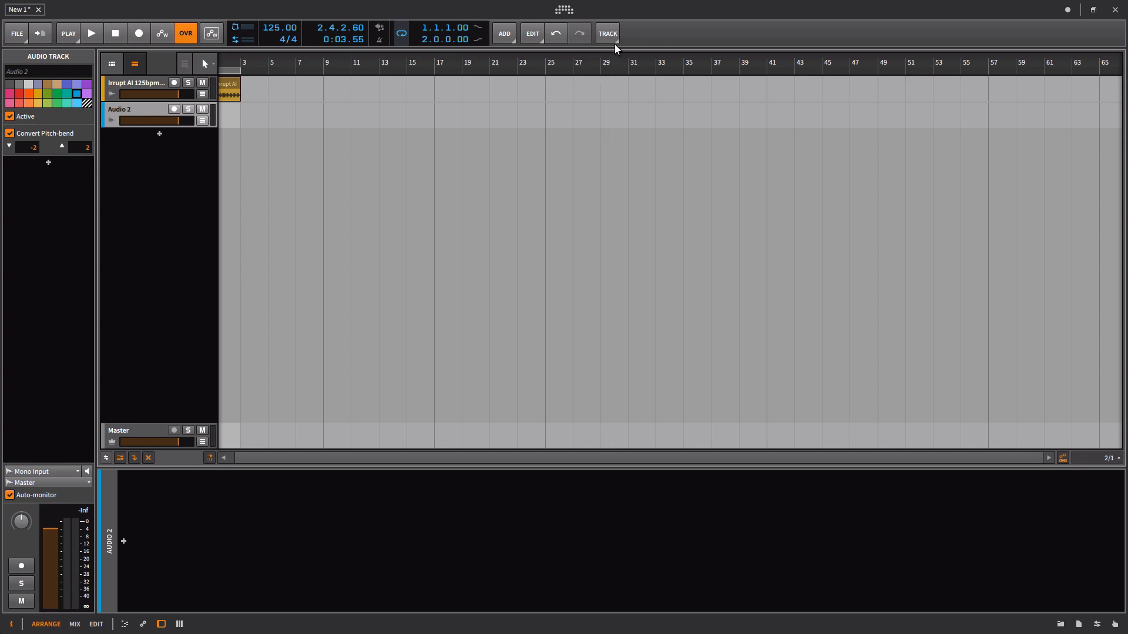
click(615, 40)
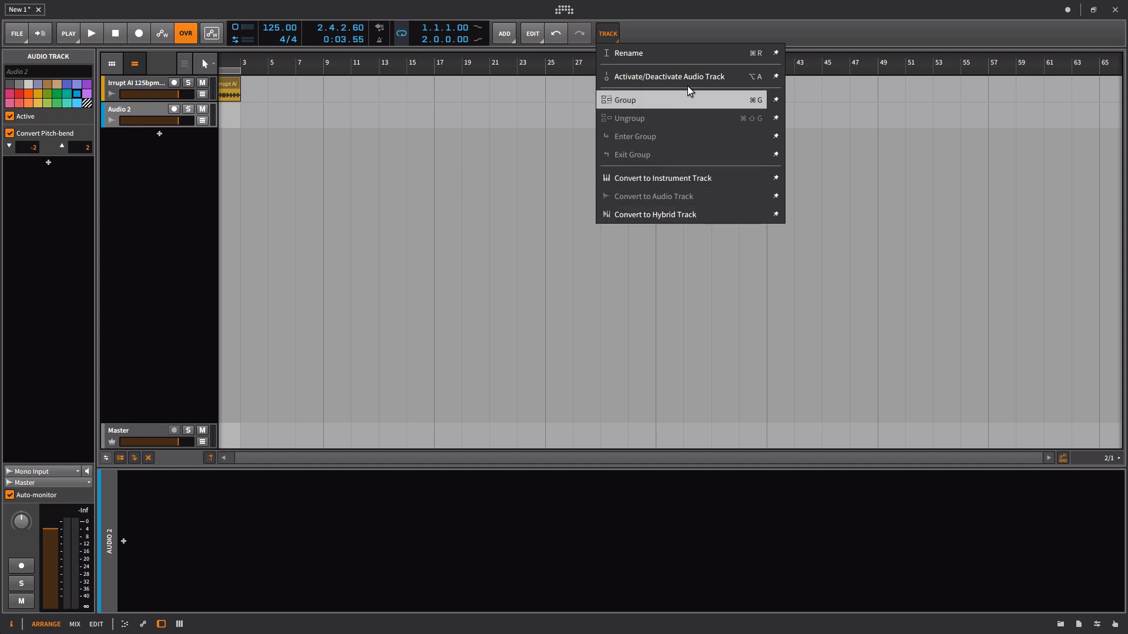
click(776, 78)
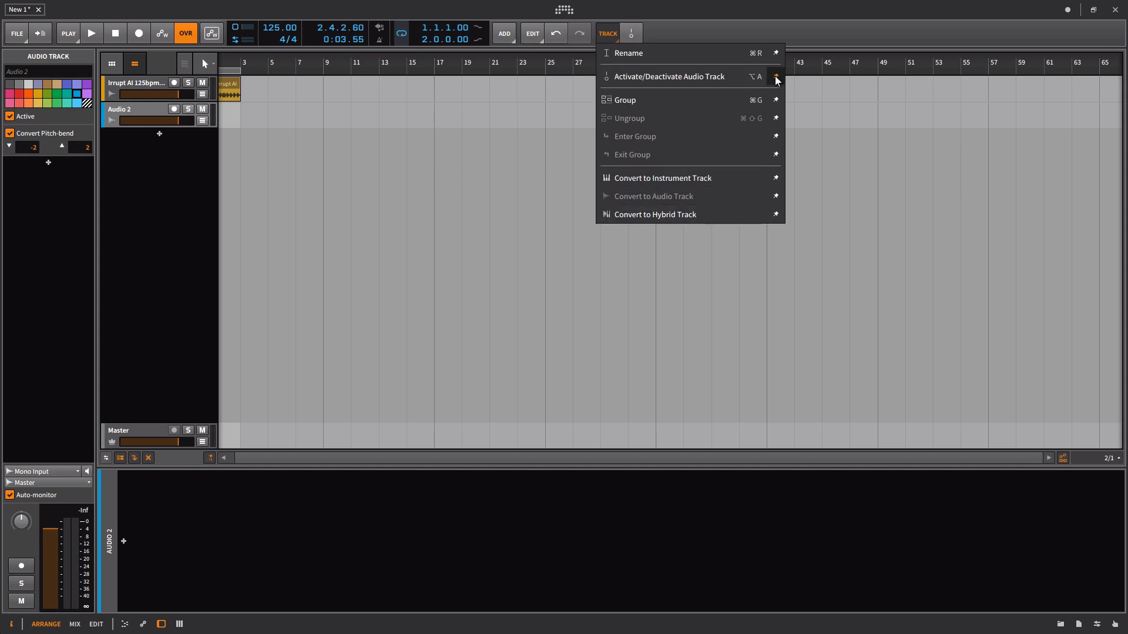
- Deactivate the drum loop track and reactivate it, repeating the switch several times
click(145, 88)
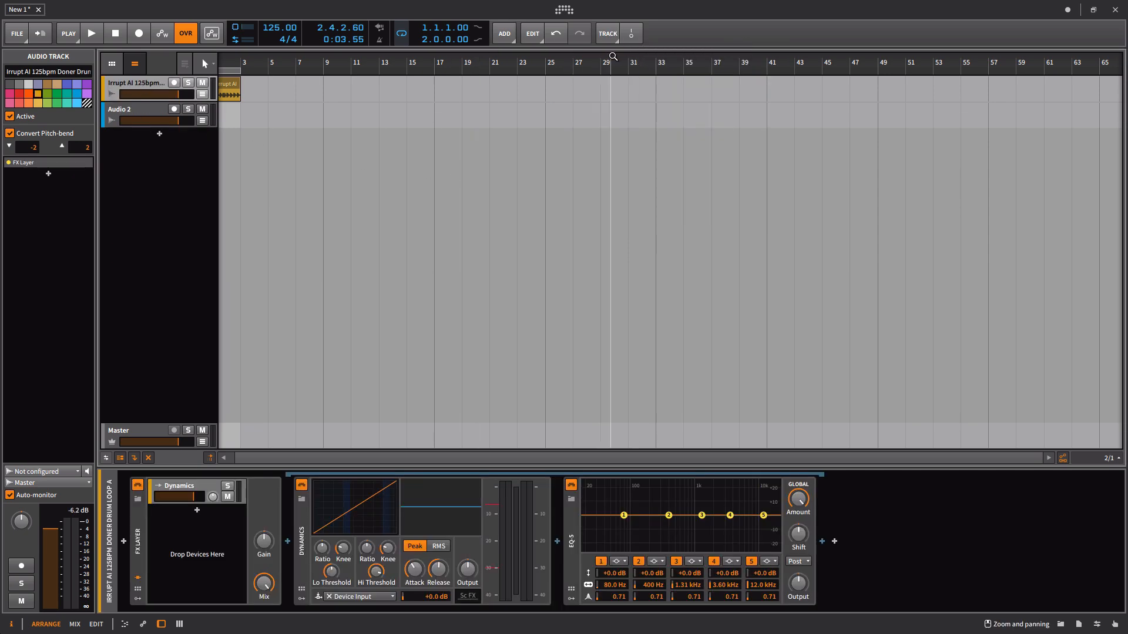
click(632, 34)
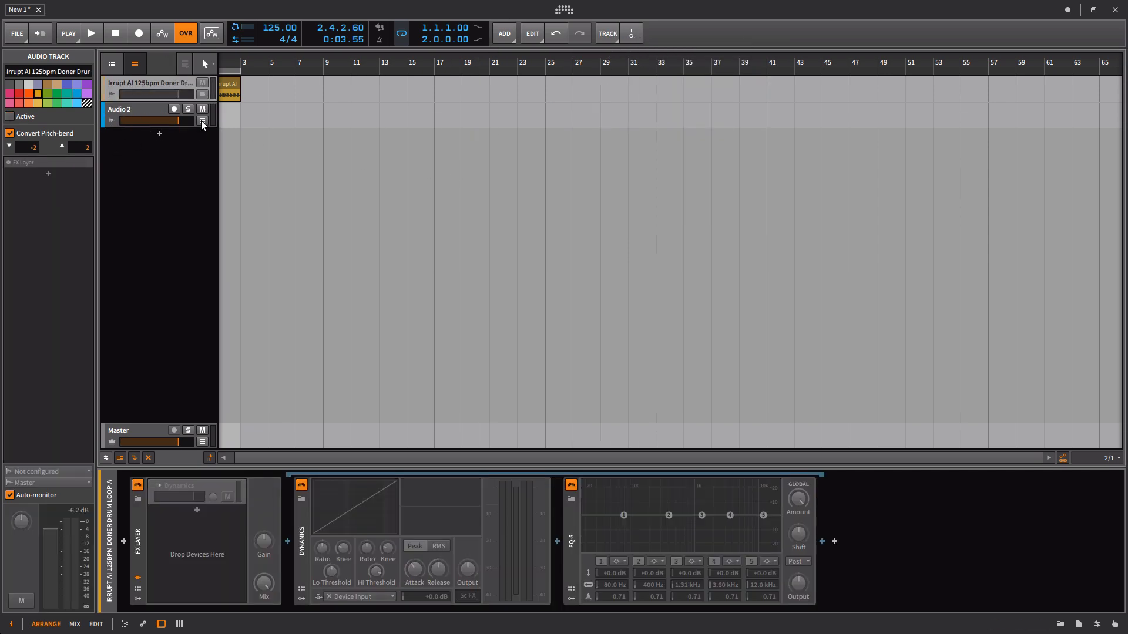
click(630, 35)
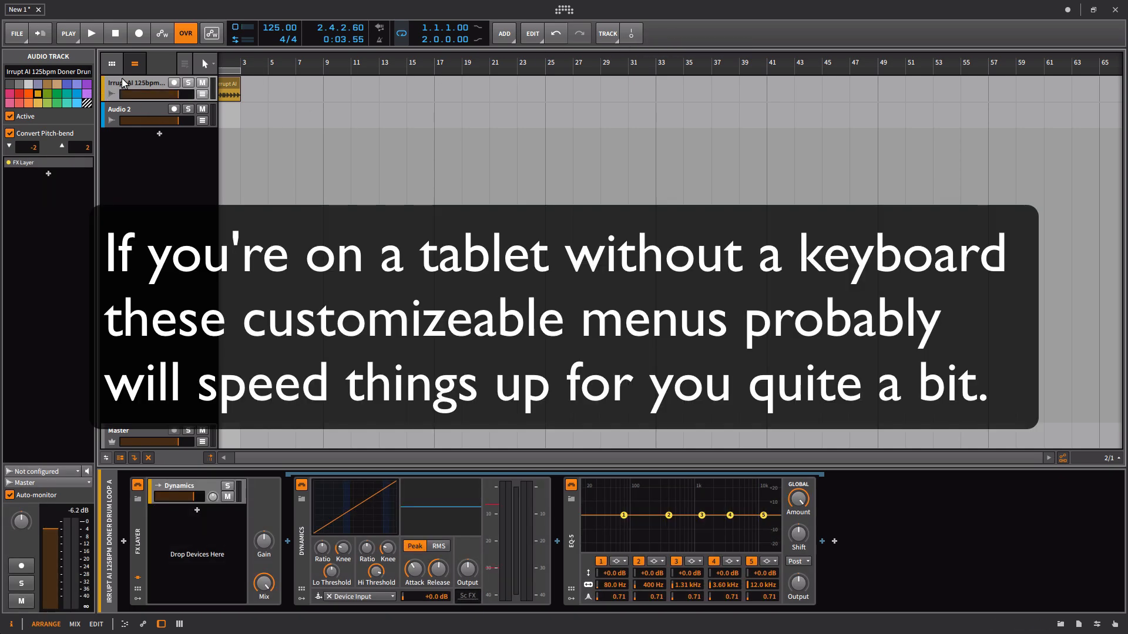
key(alt+a)
key(alt+a)
key(alt+a)
key(alt+a)
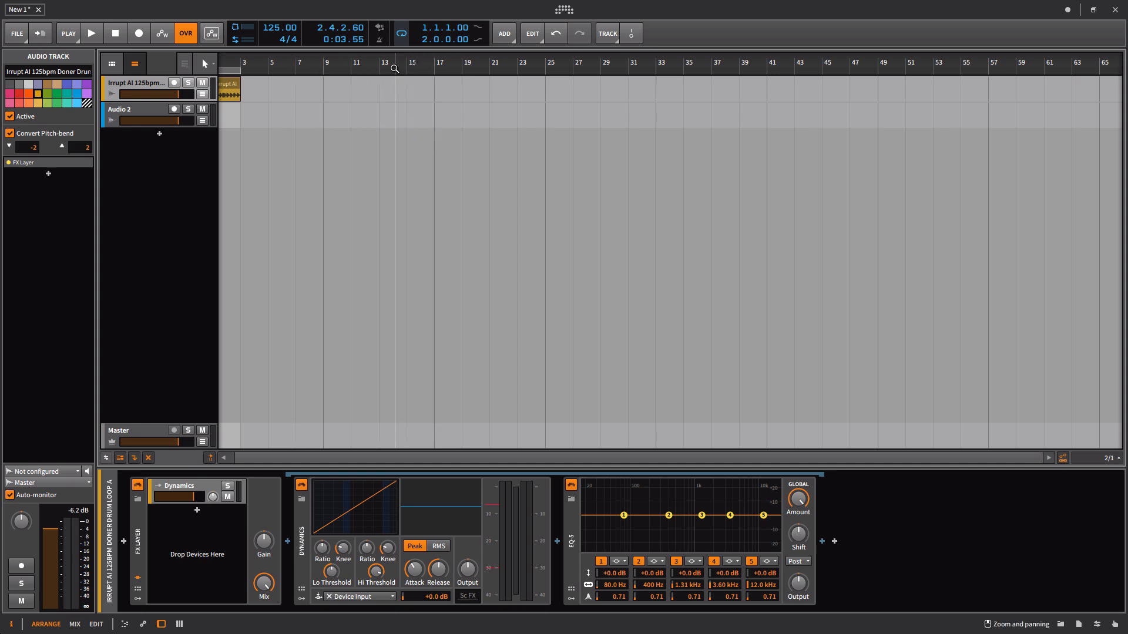
- Place the time position at bar 23 on the drum loop track and examine the available Time commands
click(385, 62)
drag(384, 64, 487, 50)
click(433, 83)
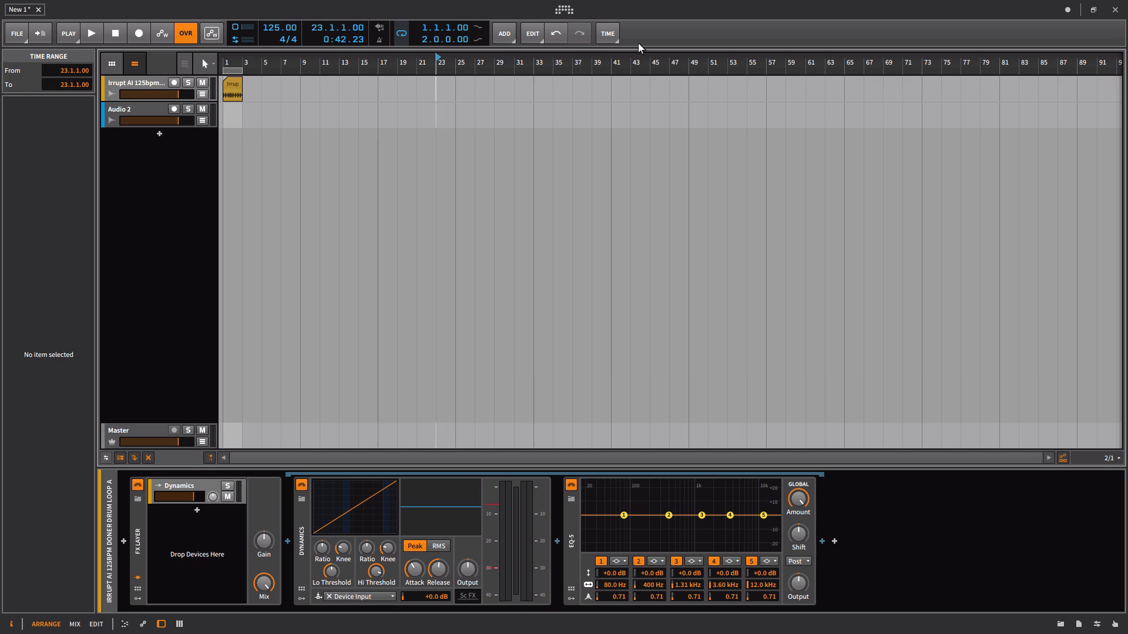
click(609, 36)
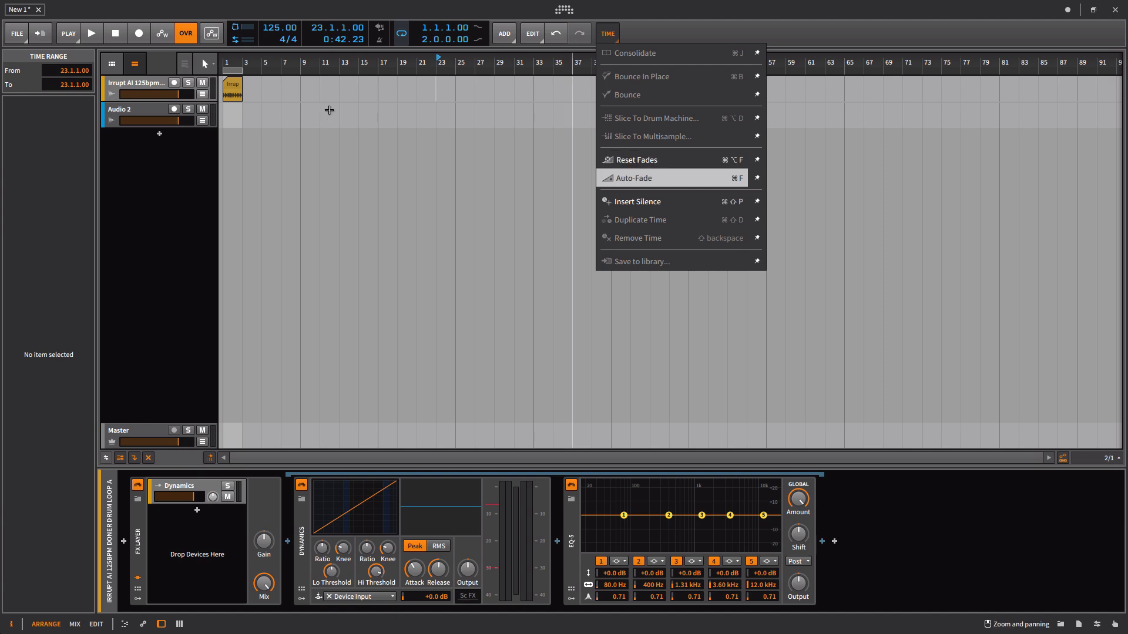
- Select the drum loop clip and compare its full set of Clip commands with its context commands
click(238, 85)
click(234, 84)
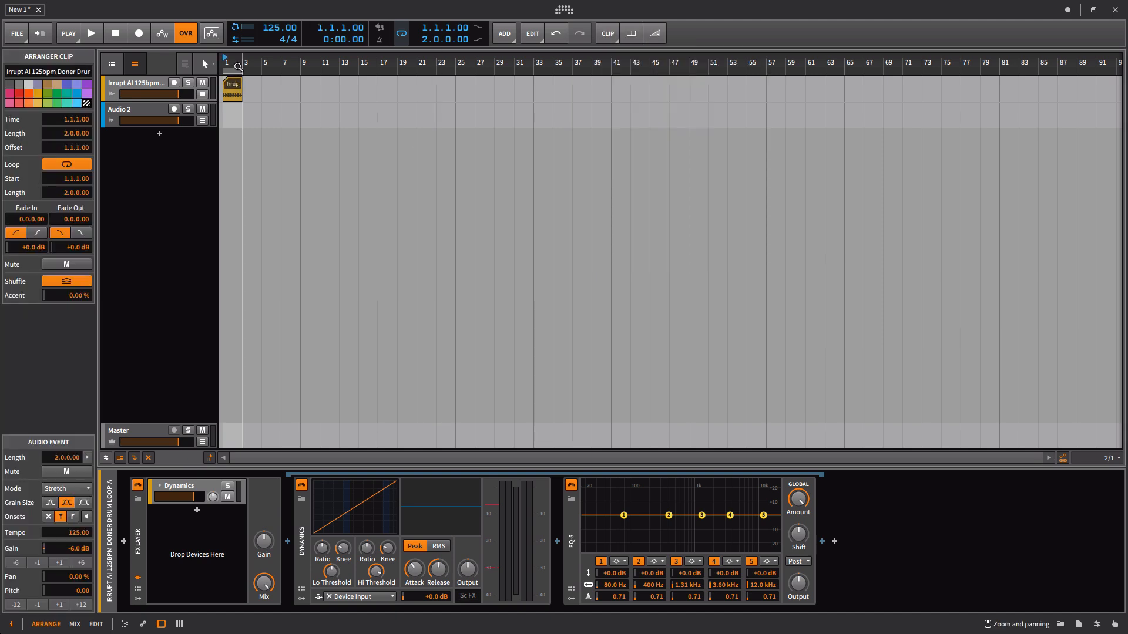
drag(238, 63, 254, 97)
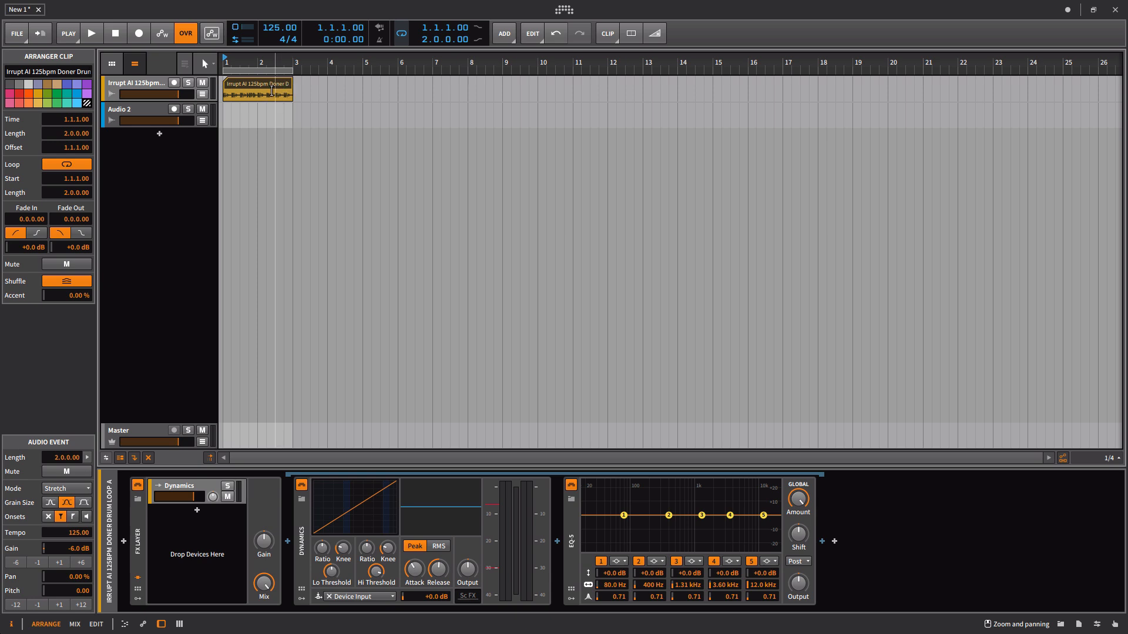
click(613, 39)
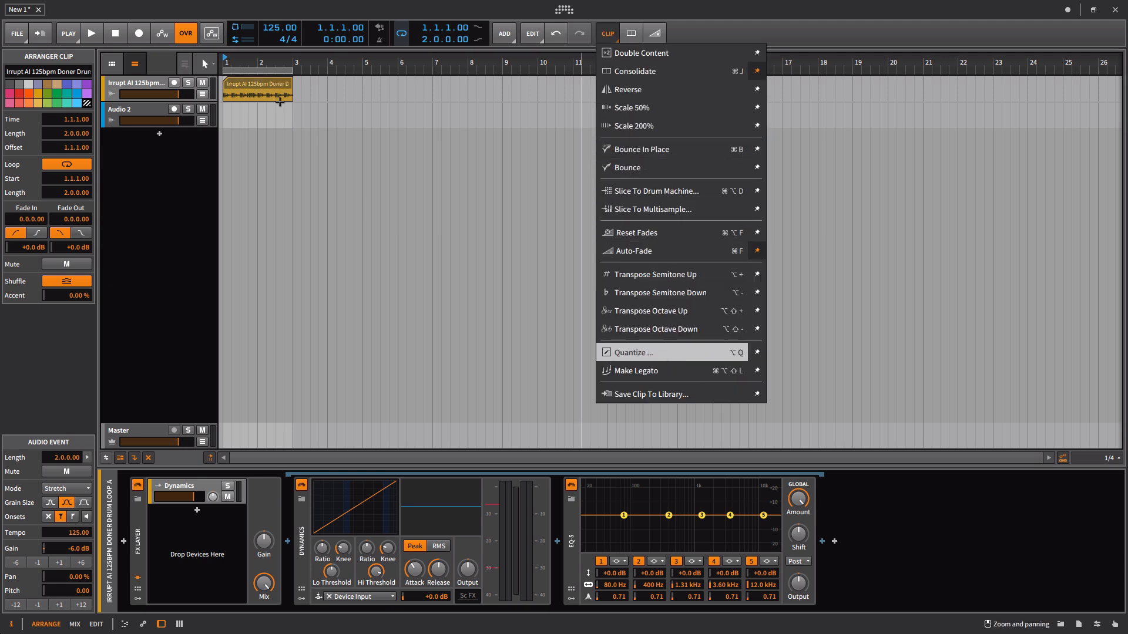
click(263, 87)
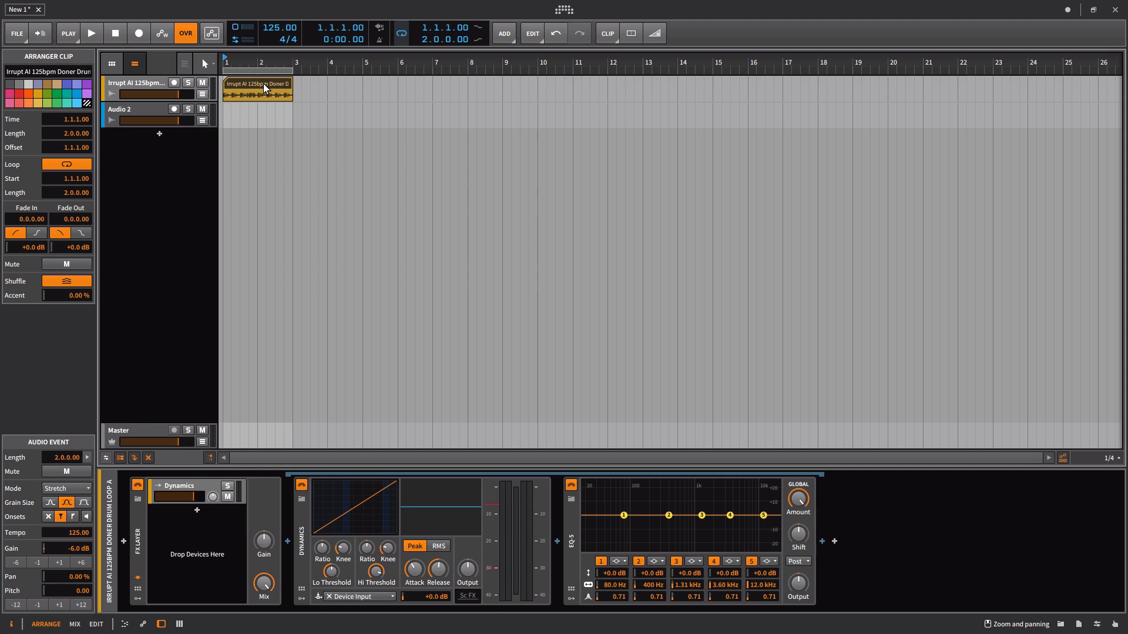
right_click(263, 87)
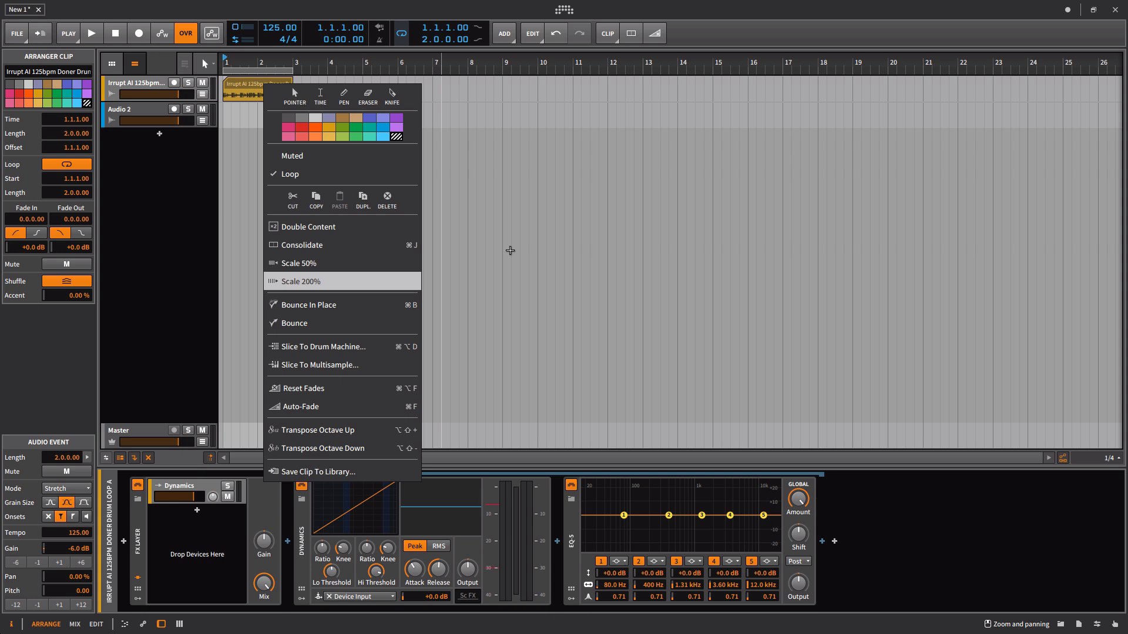
click(580, 182)
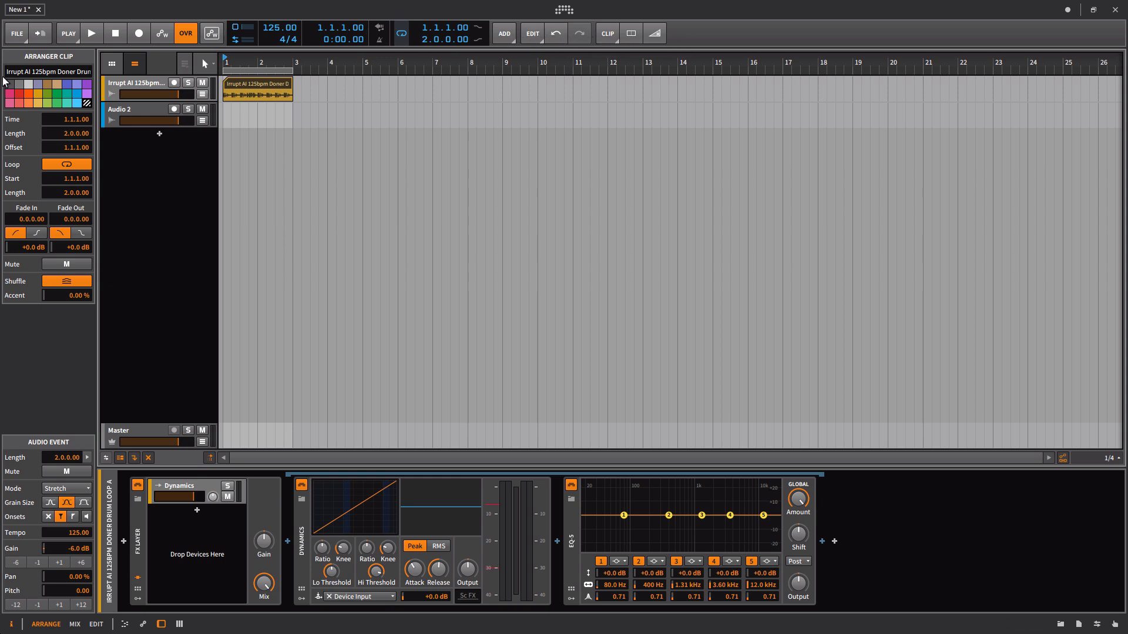
- Examine the File commands and check which of them are pinned for quick access
click(23, 40)
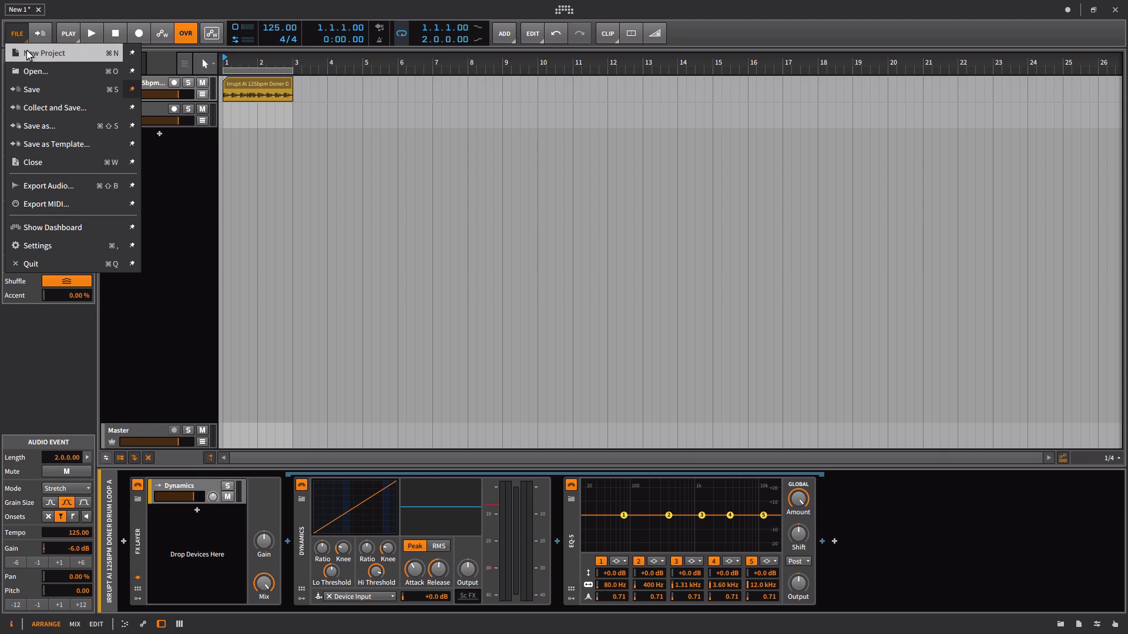
click(131, 90)
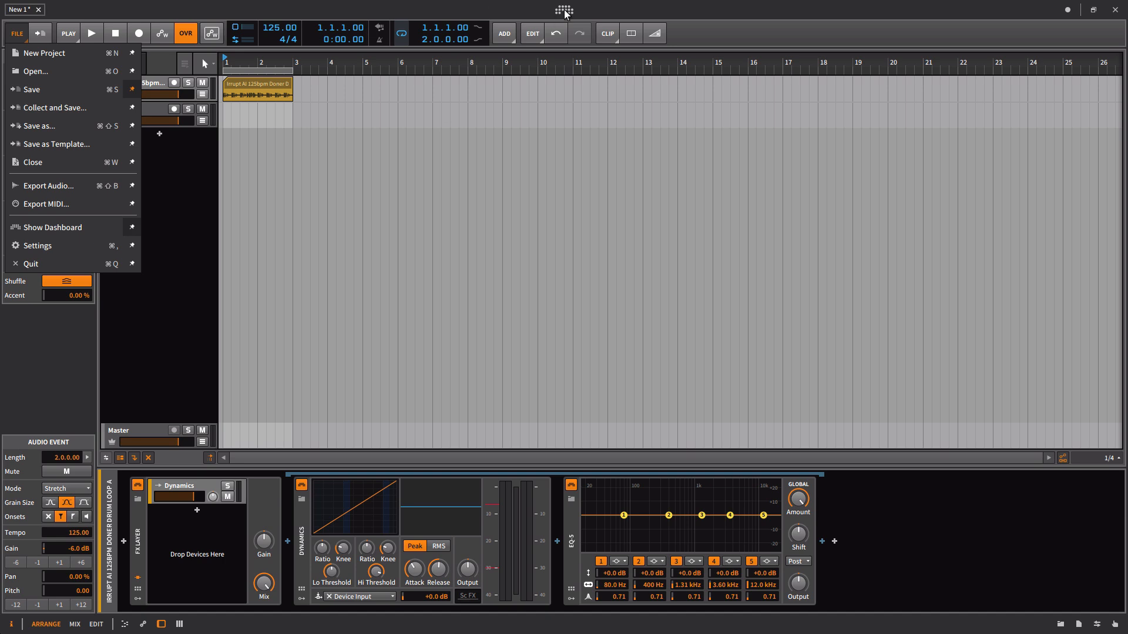
click(17, 36)
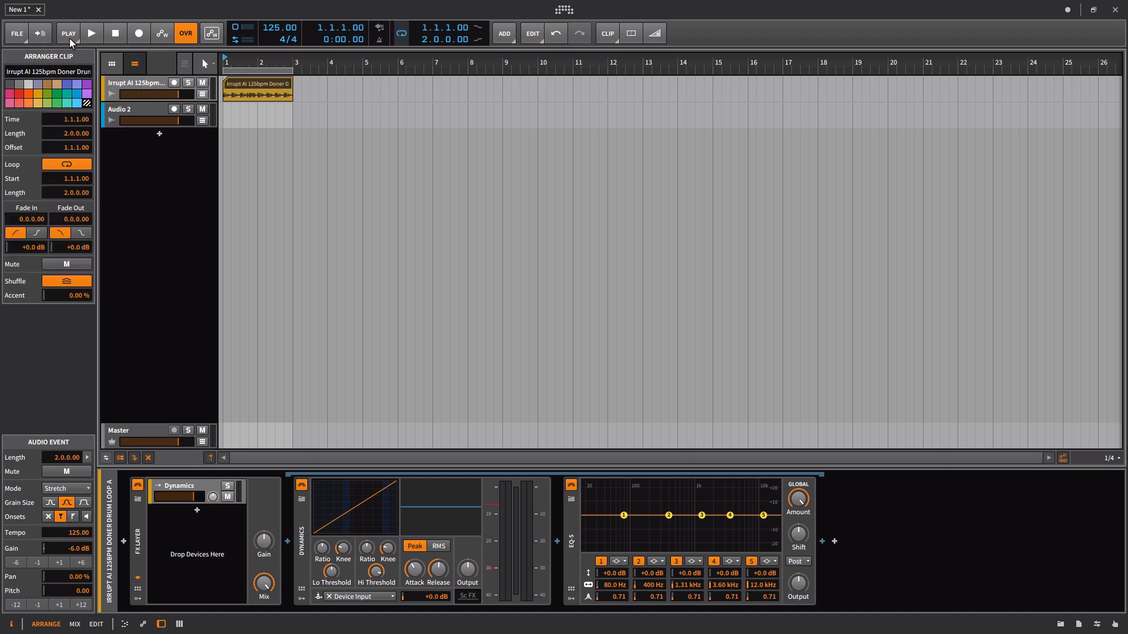
- Pin Enable Groove for quick access and turn the groove on
click(68, 34)
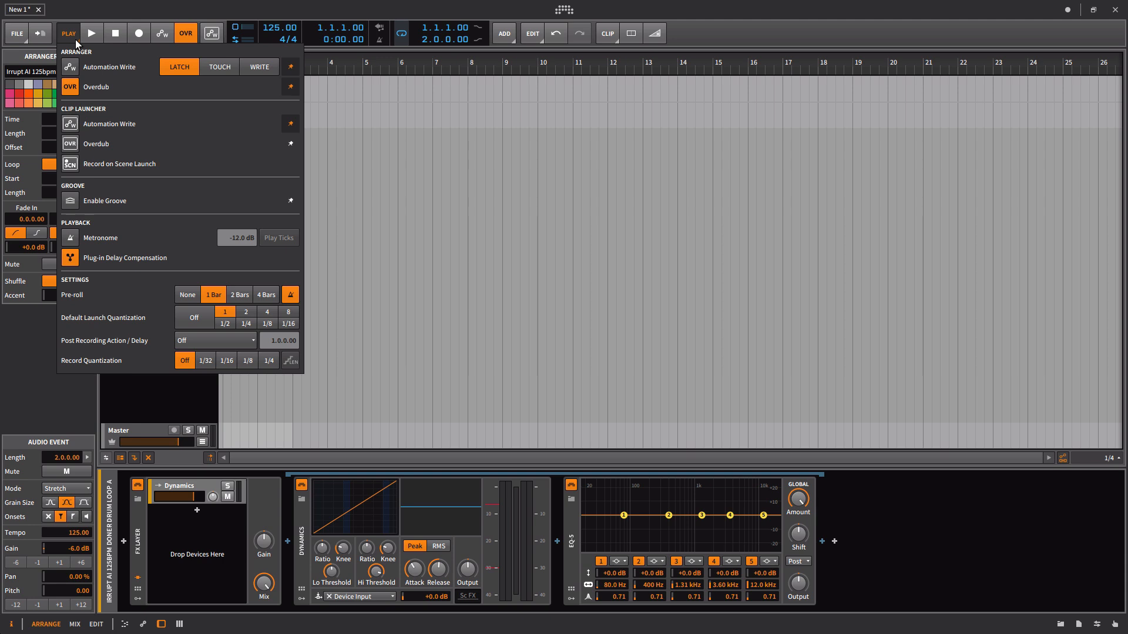
click(290, 203)
click(344, 182)
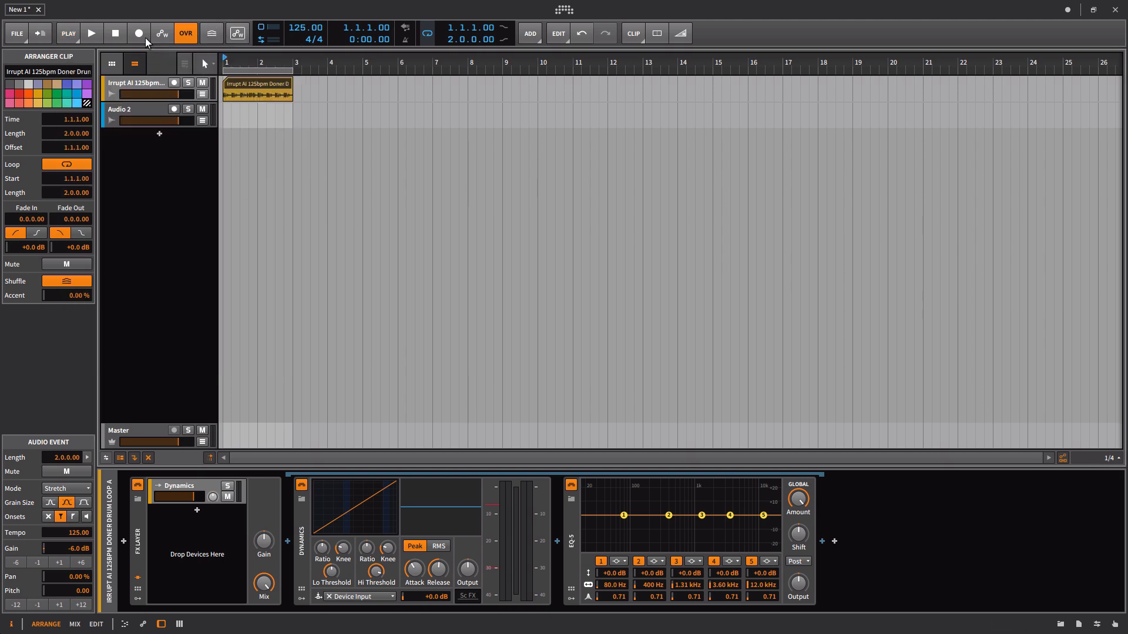
right_click(205, 36)
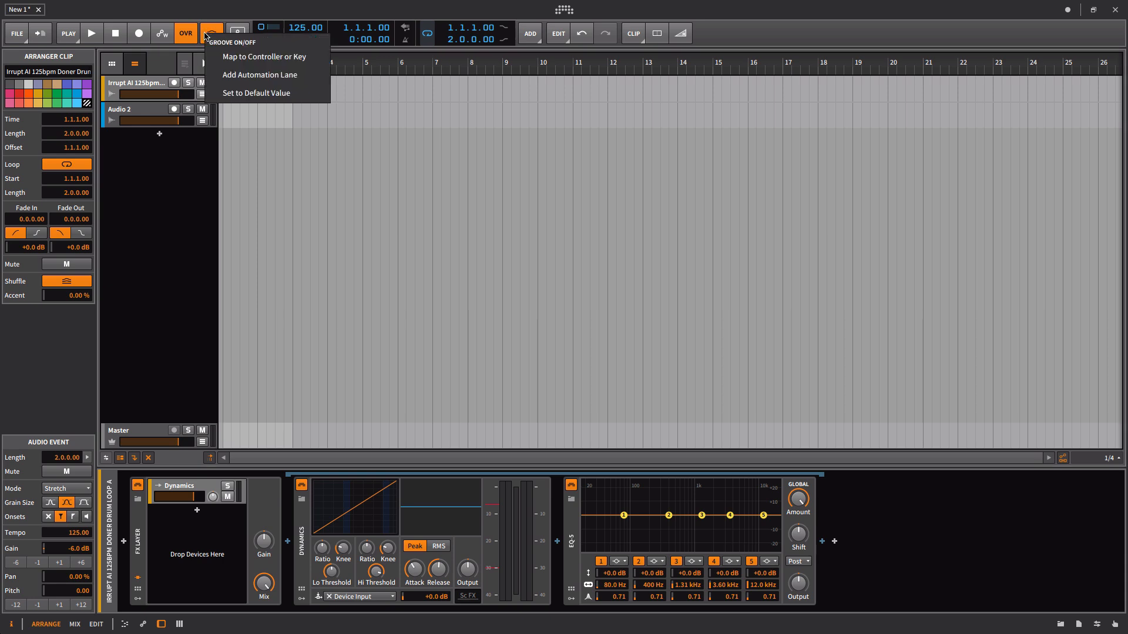
click(204, 24)
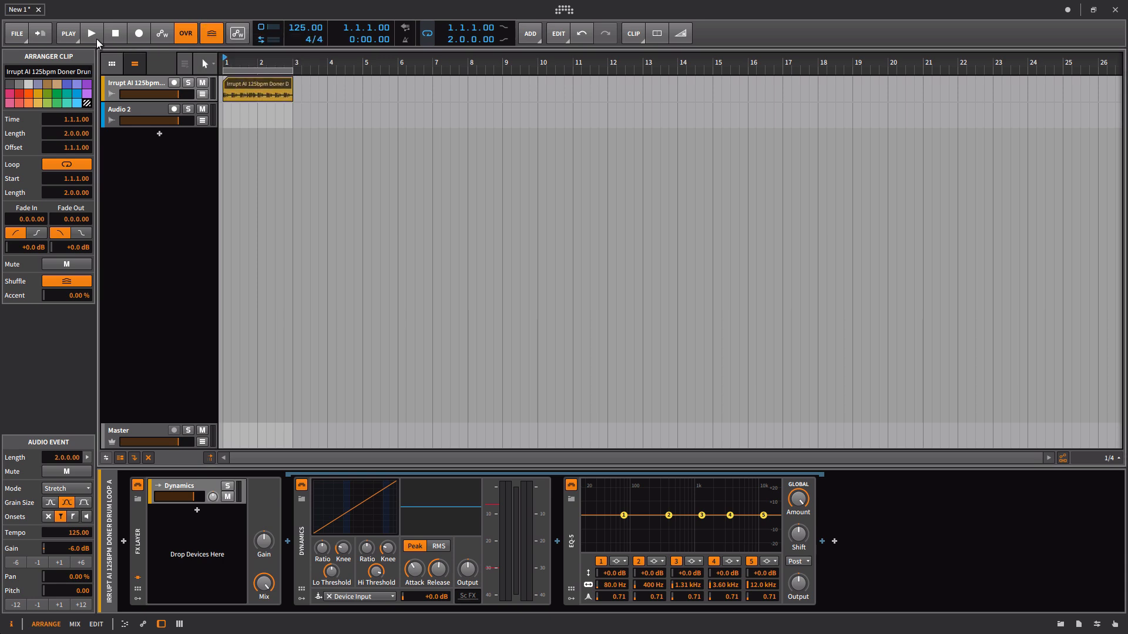
- Review the groove's shuffle and accent settings and unpin Enable Groove
click(69, 35)
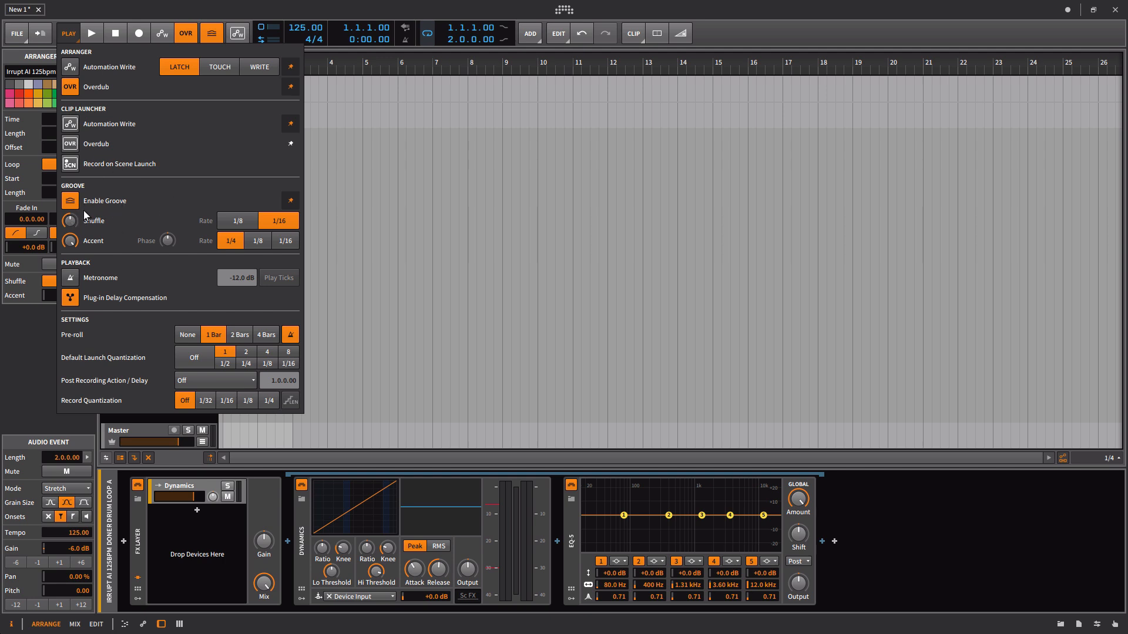
click(289, 202)
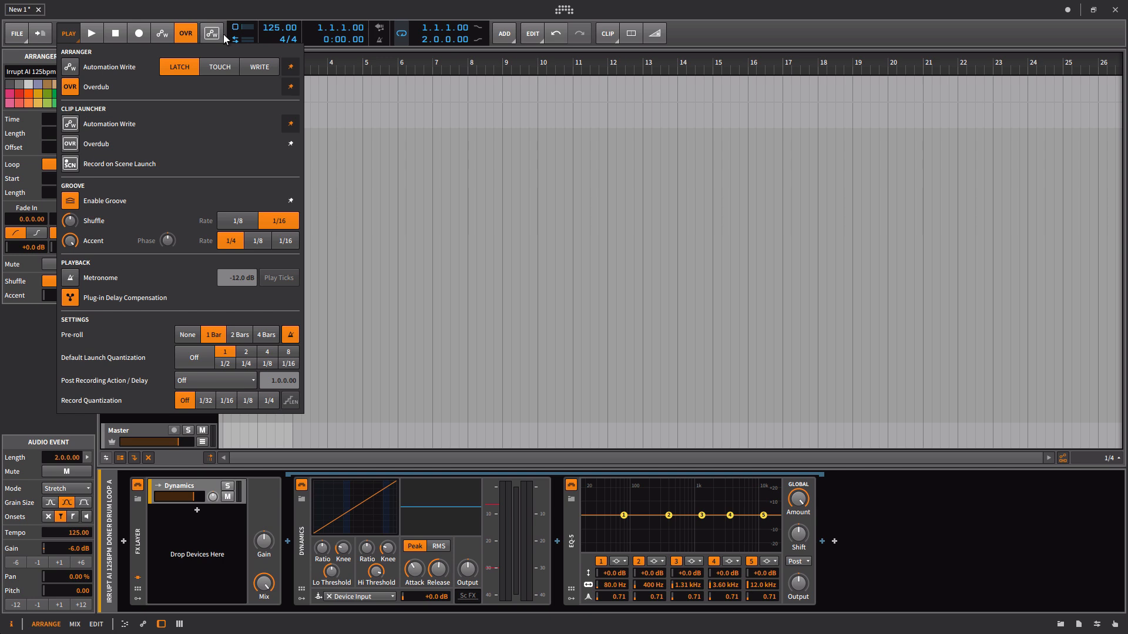
click(377, 122)
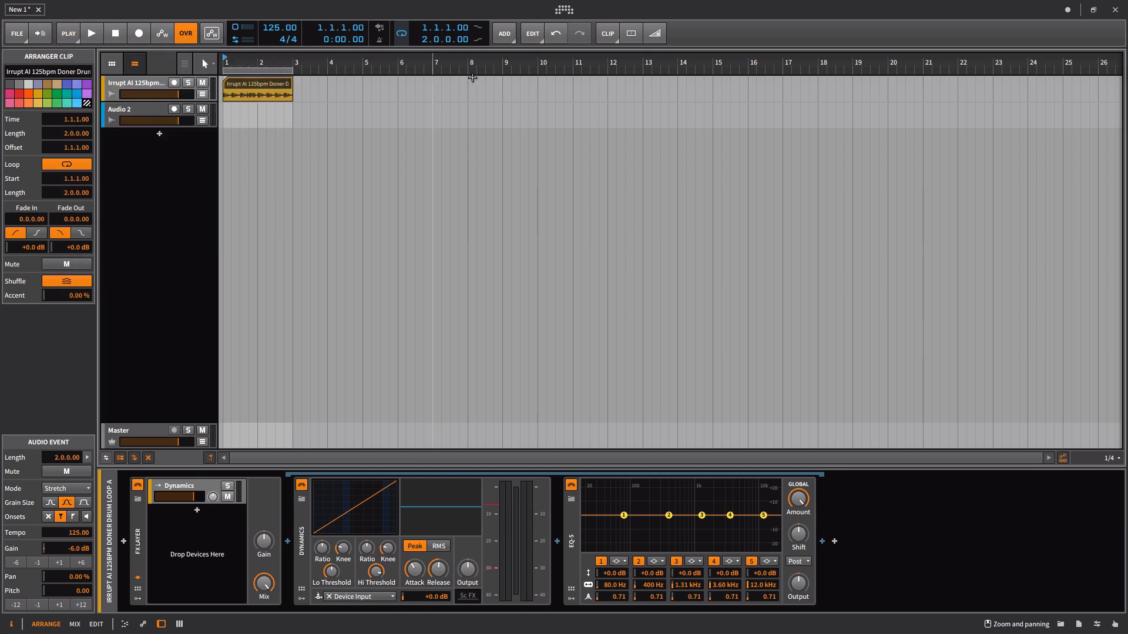
- Pin the Add Instrument Track and Add Audio Track commands for quick access
click(513, 41)
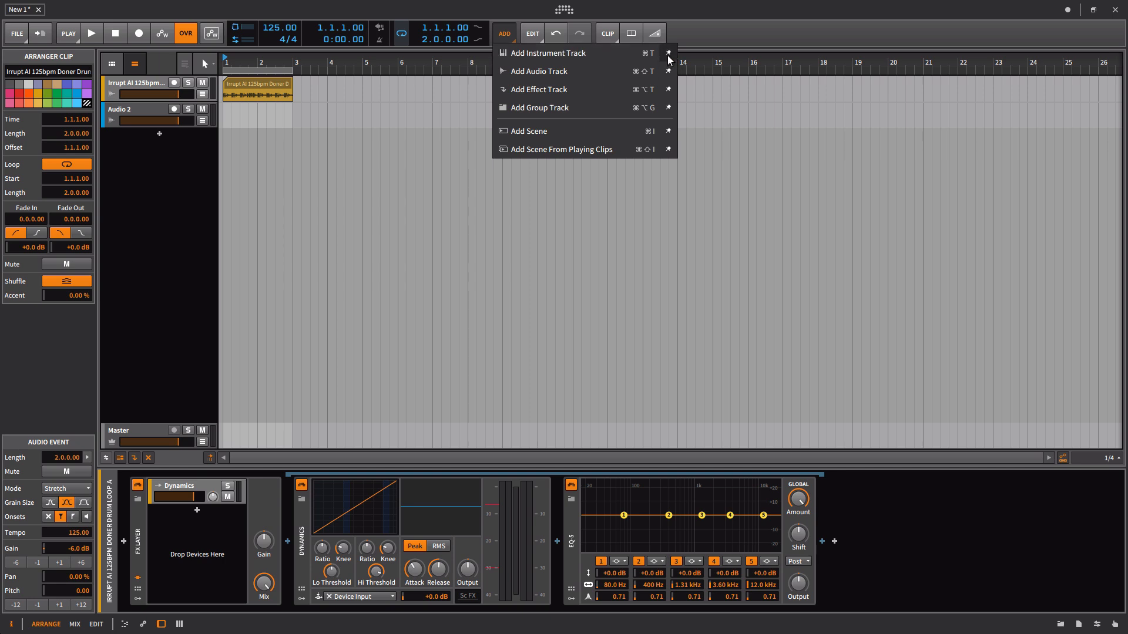
click(668, 53)
click(500, 37)
click(504, 36)
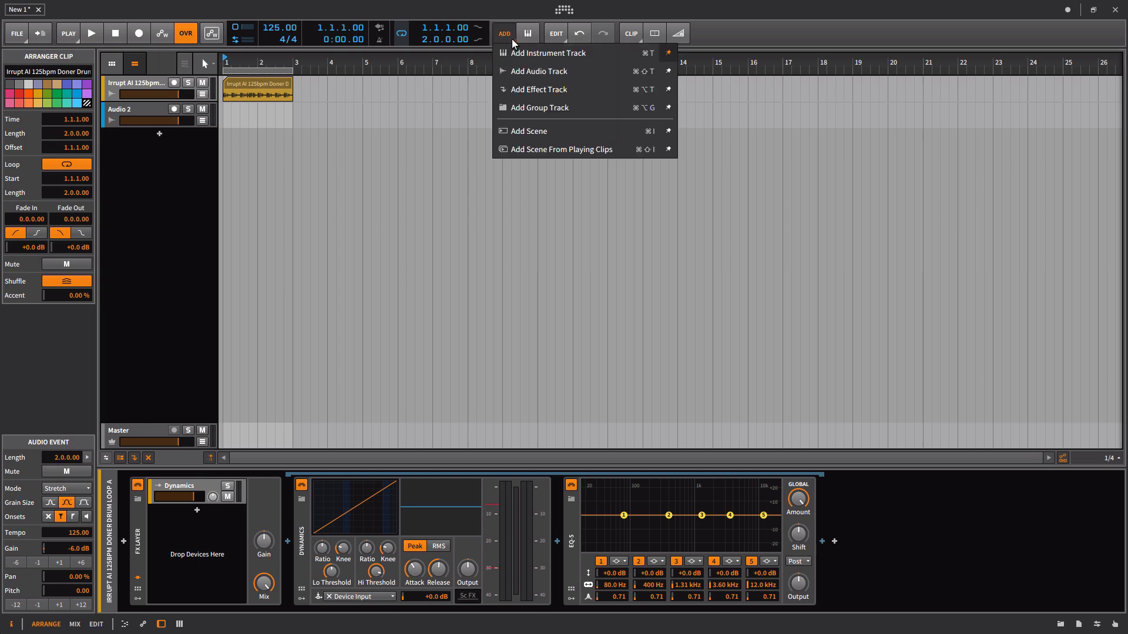
click(668, 71)
click(553, 209)
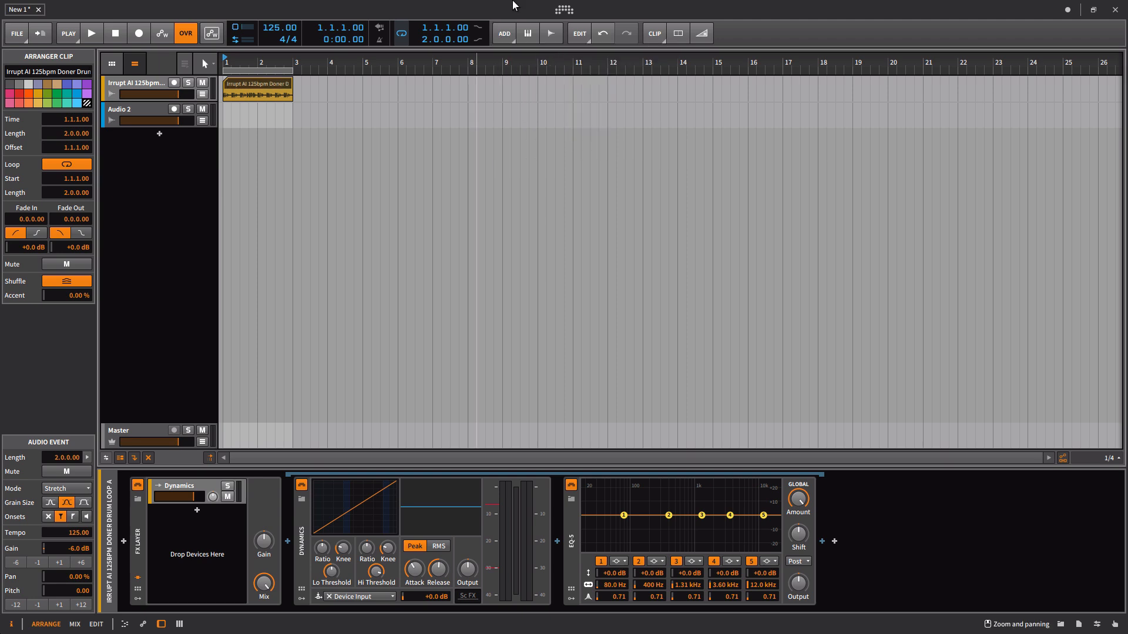
- Add two instrument tracks and two audio tracks below the drum loop track
click(527, 37)
click(527, 37)
click(548, 34)
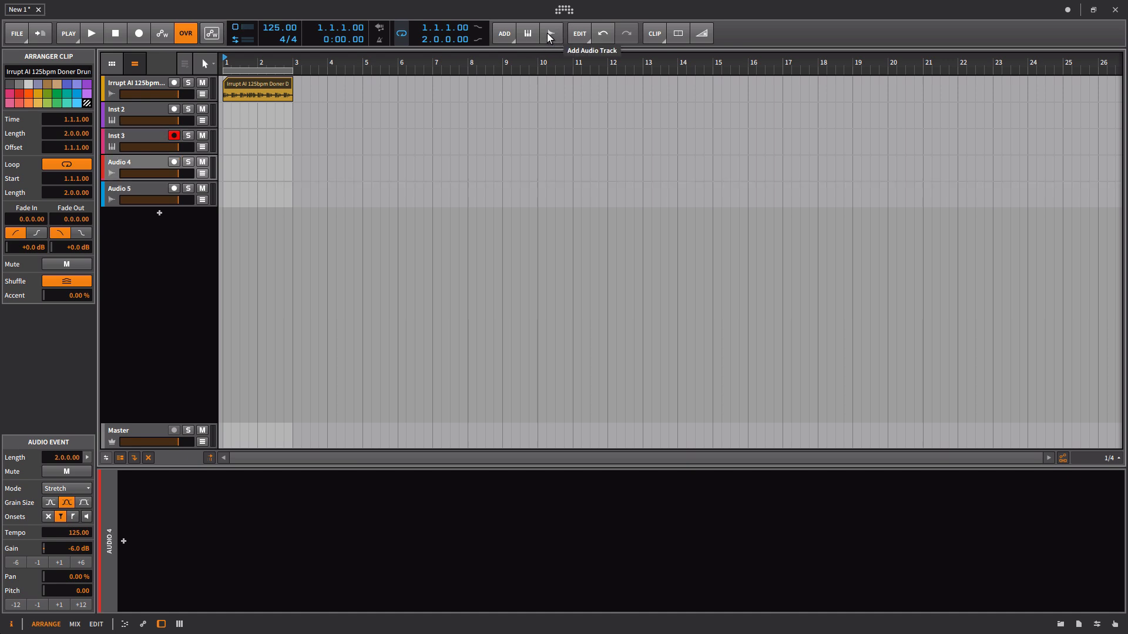
click(548, 34)
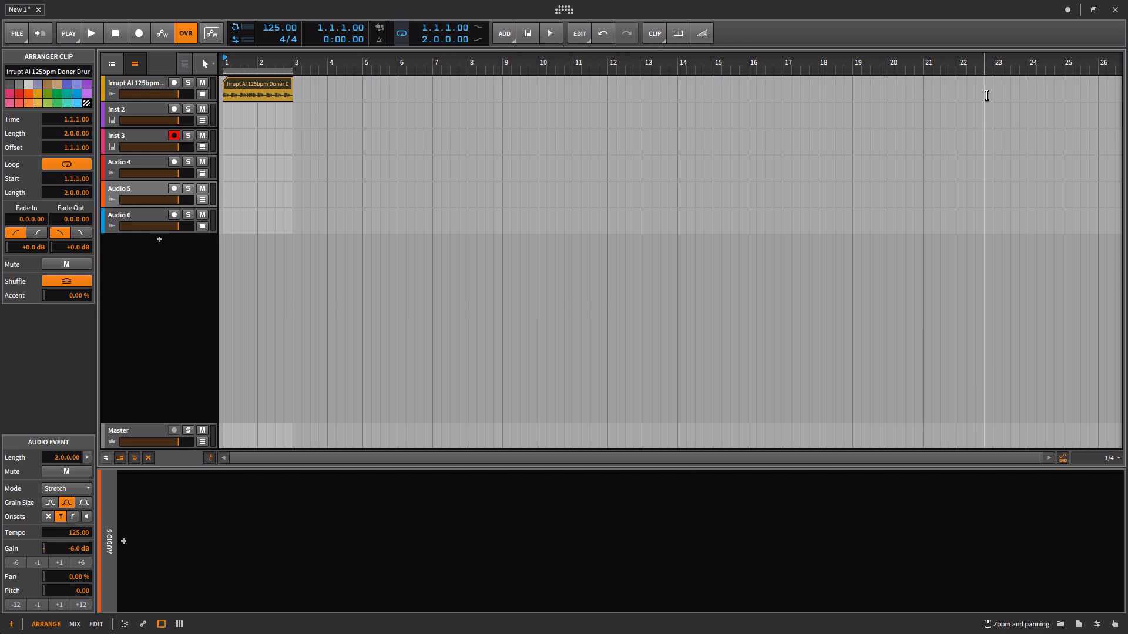
- Select the Inst 2 track and unpin the Add Instrument Track and Add Audio Track commands
click(141, 111)
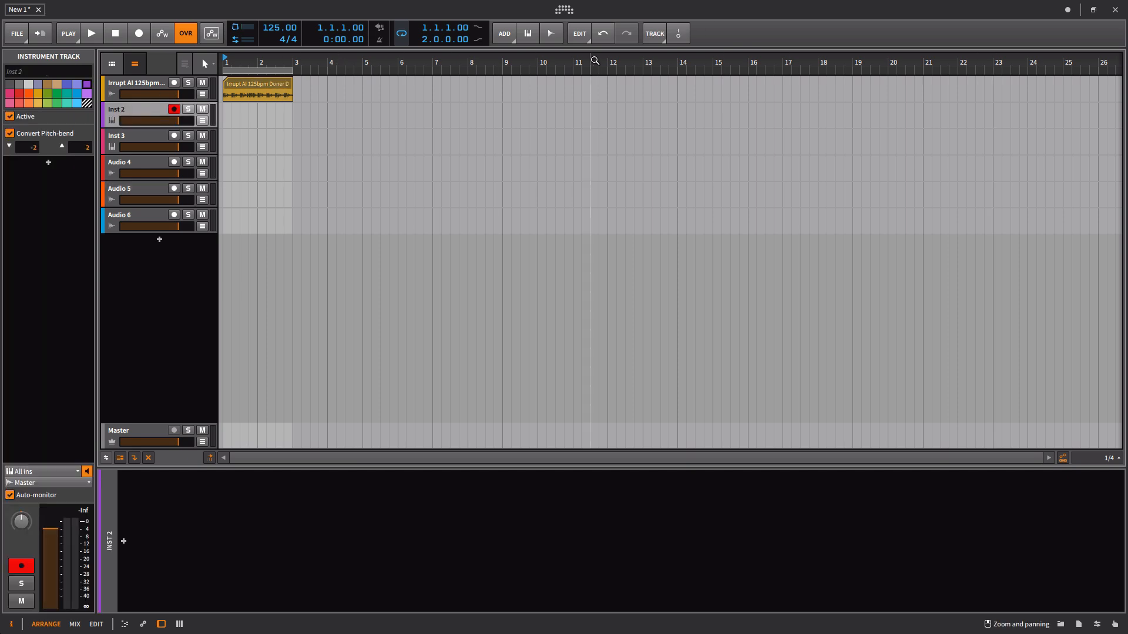
click(507, 38)
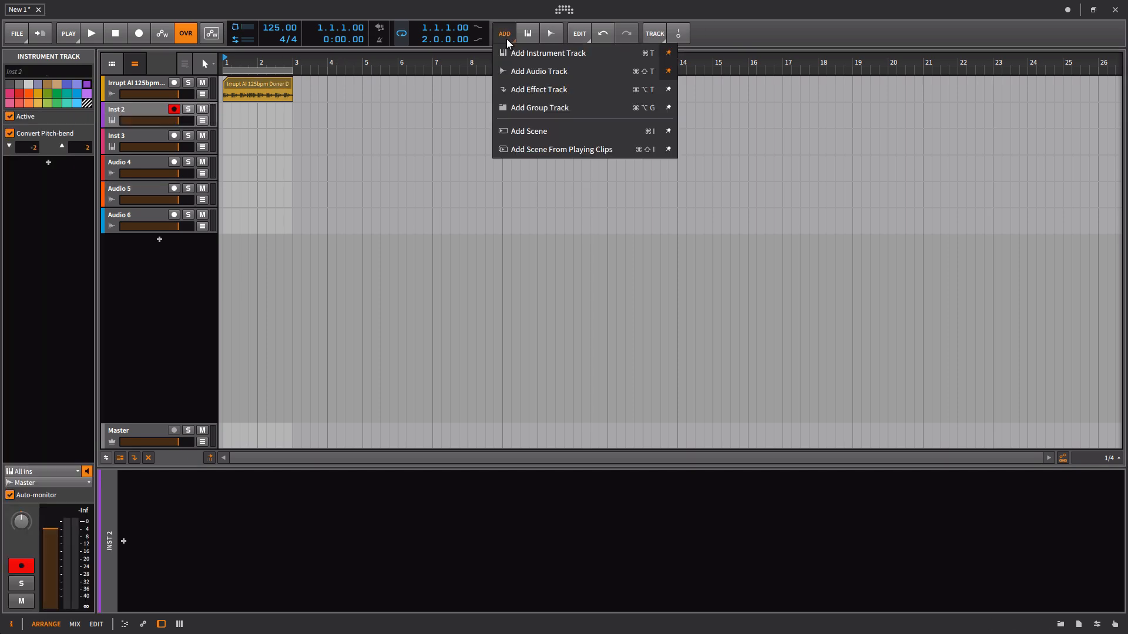
click(668, 53)
click(669, 71)
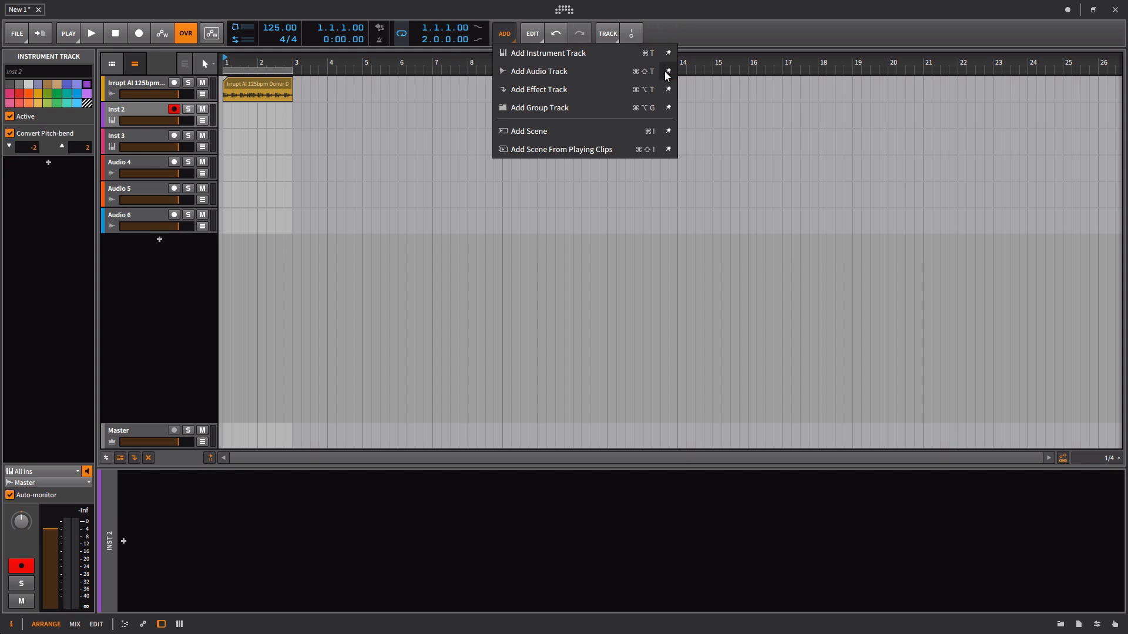
click(668, 230)
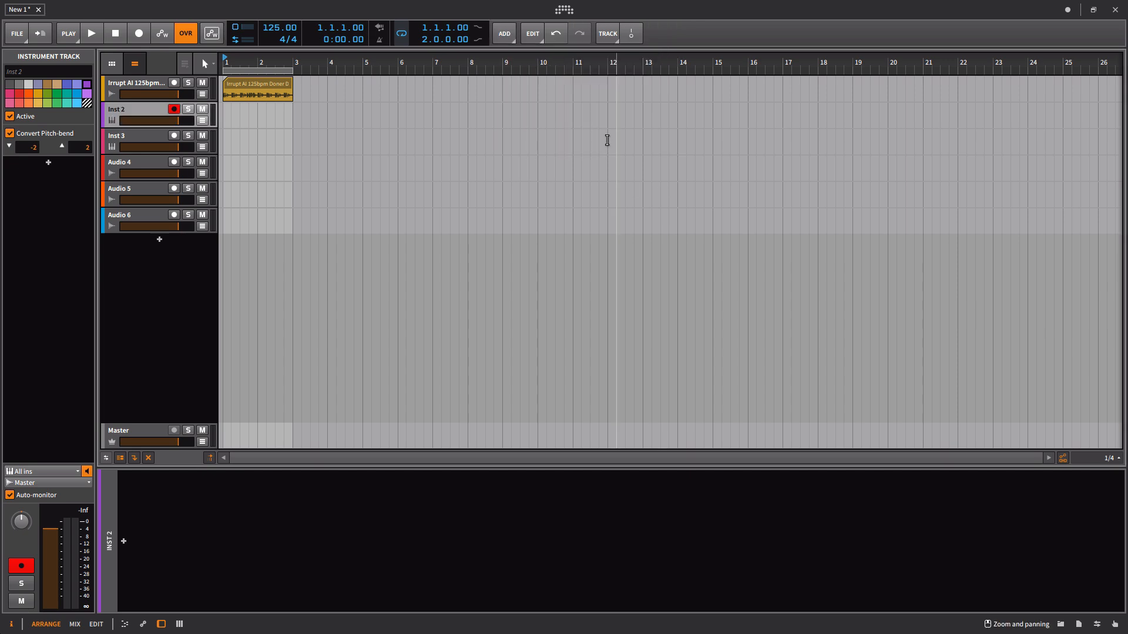
- Undo the insertion of the added instrument and audio tracks so that only the drum loop track is left
click(534, 35)
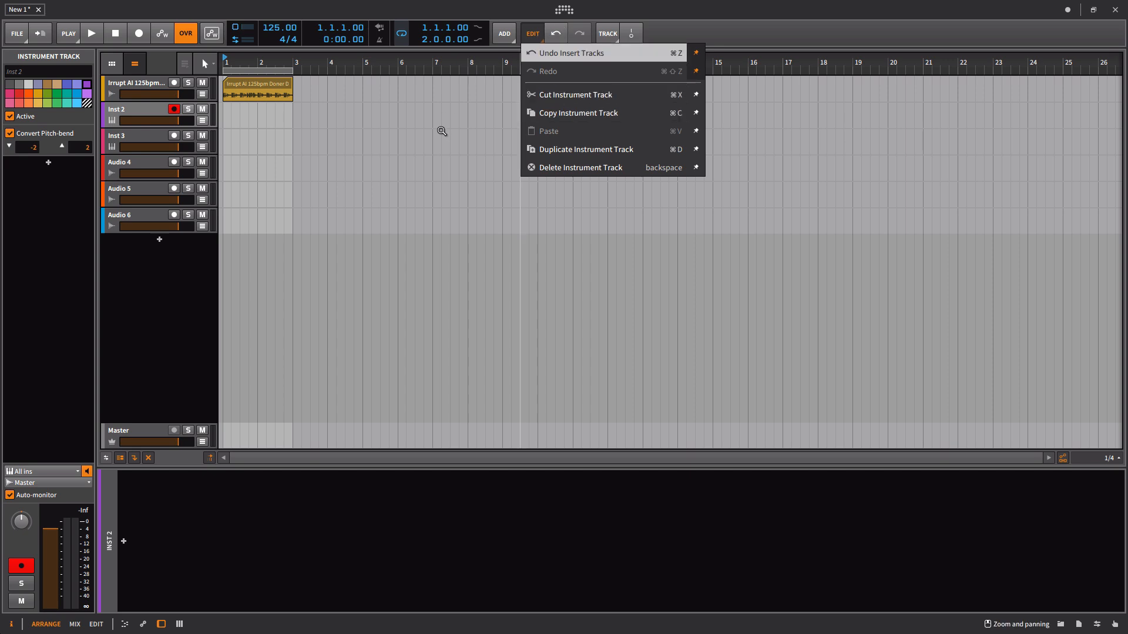
click(441, 131)
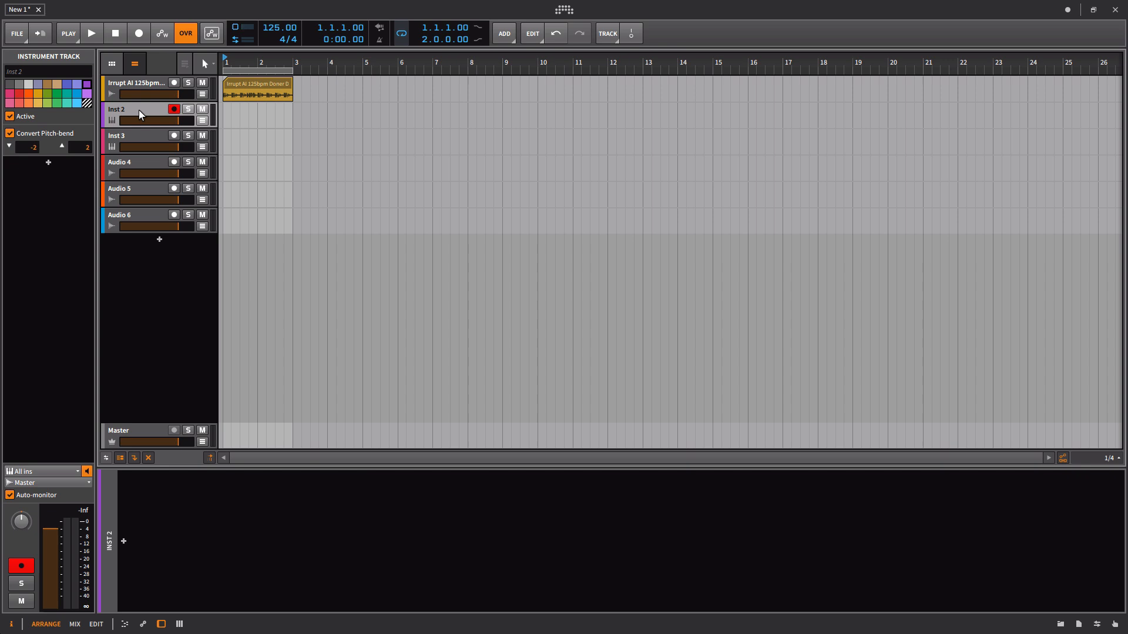
key(ctrl+z)
key(ctrl+z)
key(ctrl+z)
key(ctrl+z)
key(ctrl+z)
key(ctrl+z)
key(ctrl+z)
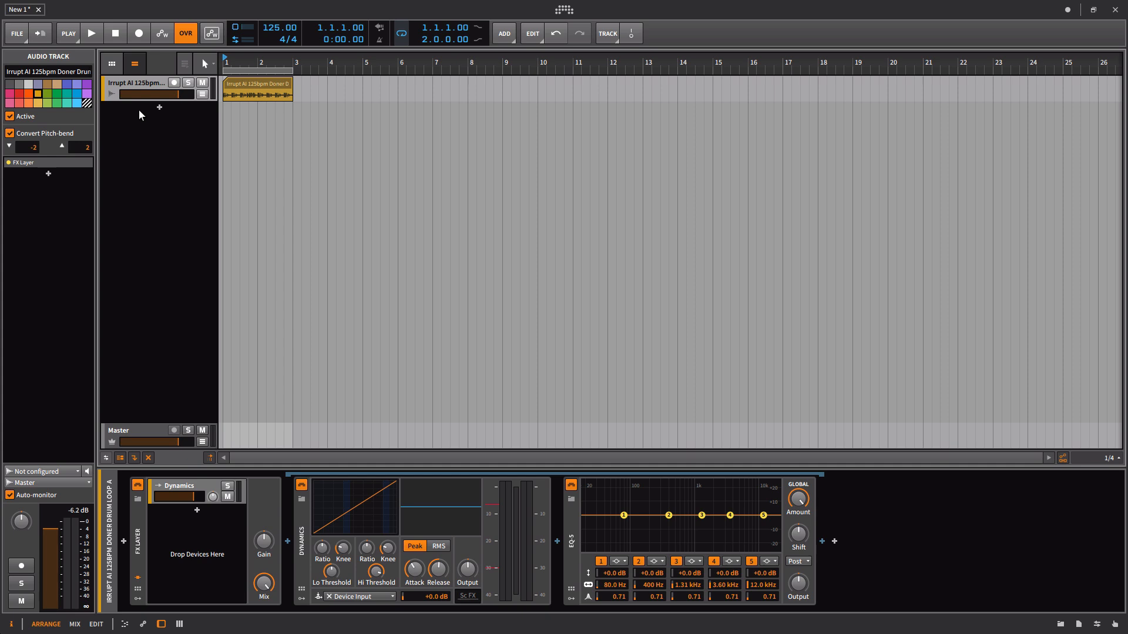
- Open the drum loop in the detail editor and alternate between selecting its clip and its audio event
double_click(242, 83)
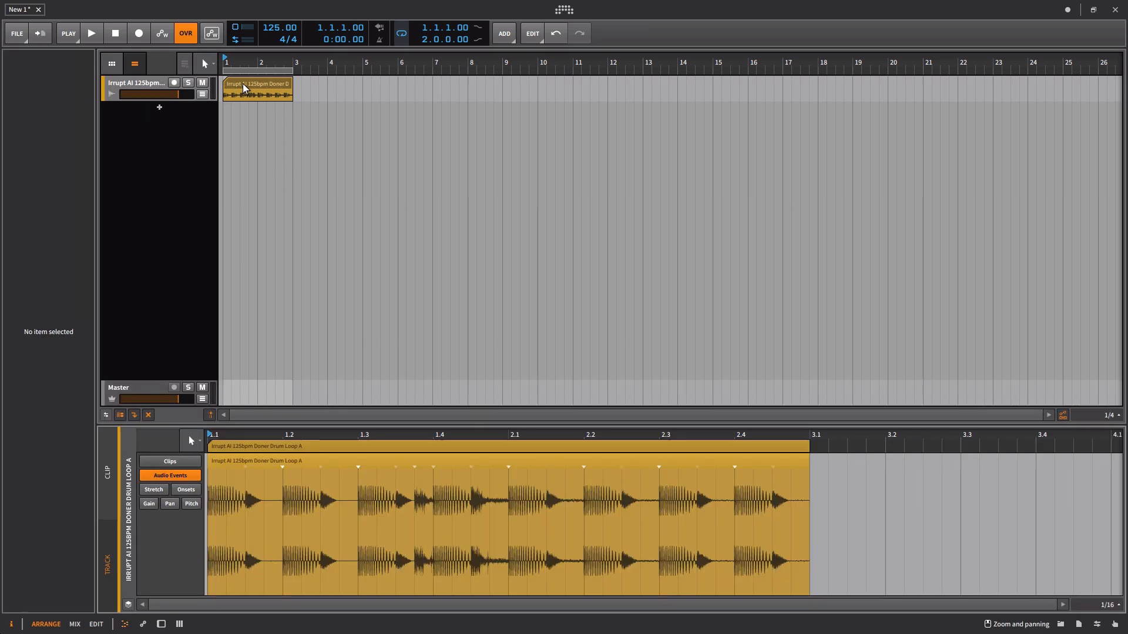
click(242, 445)
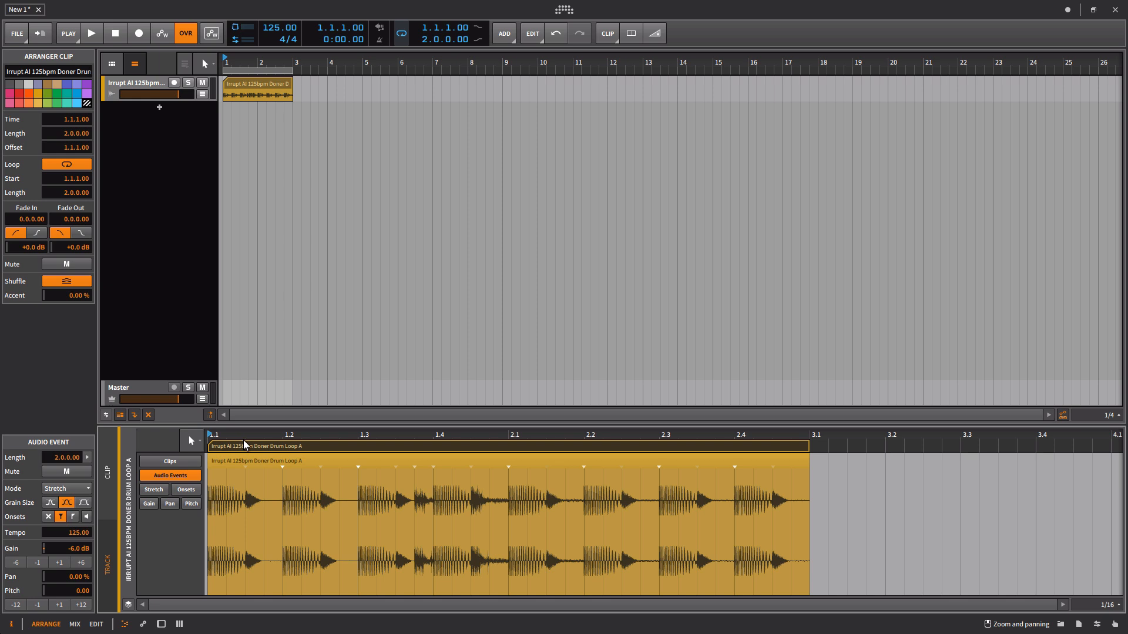
double_click(237, 467)
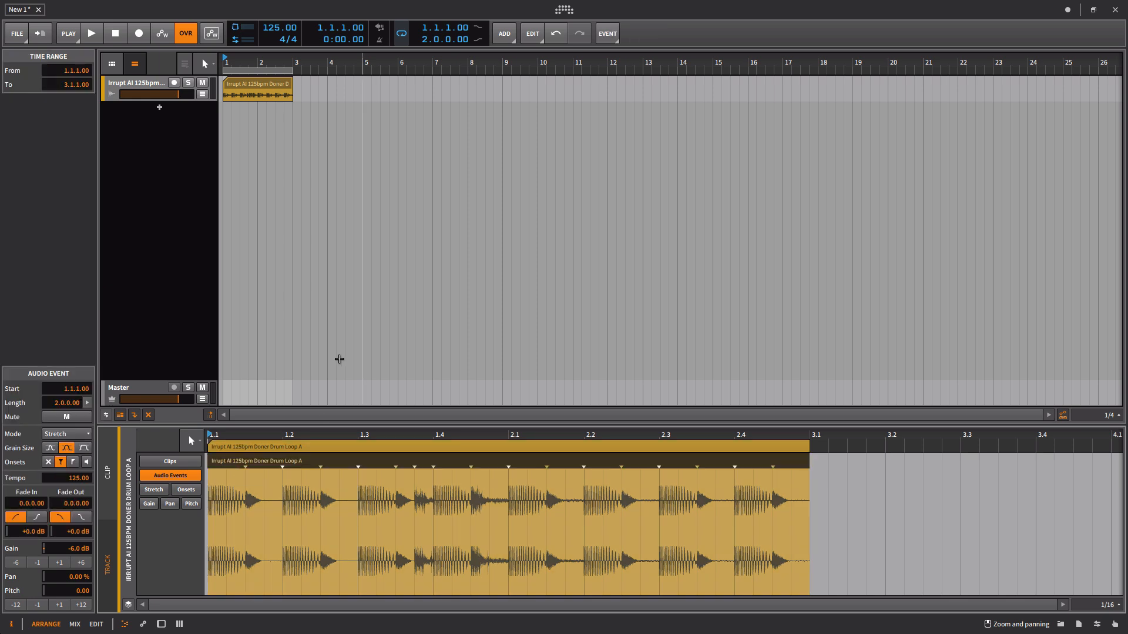
click(275, 448)
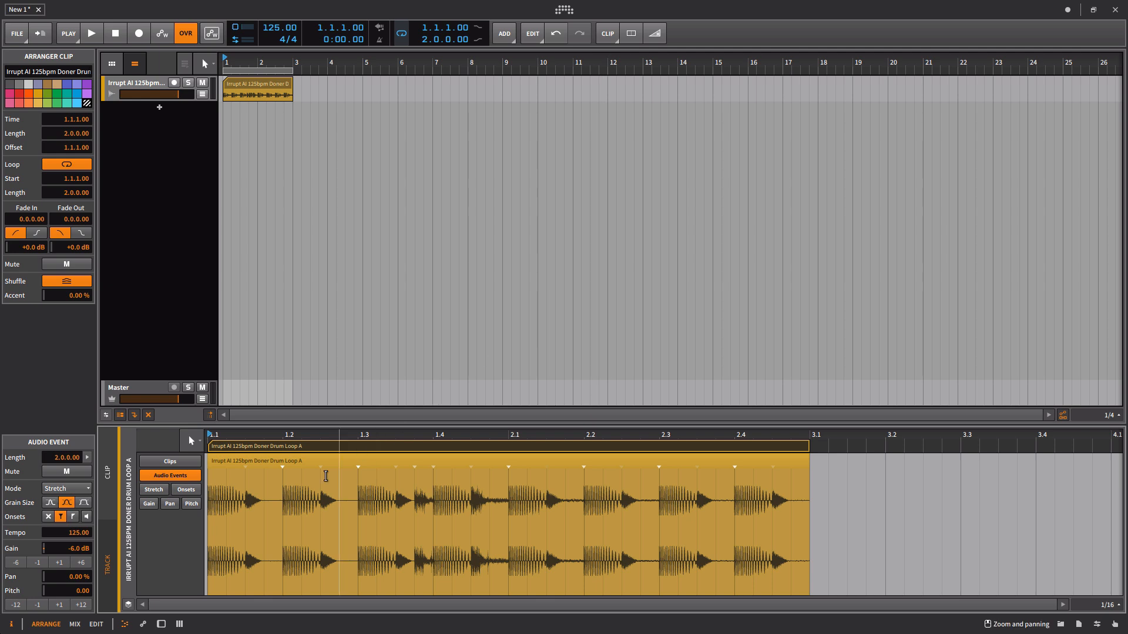
- Select the drum loop's audio event and pin the Auto-Fade and Reset Fades commands for events
double_click(325, 466)
click(611, 37)
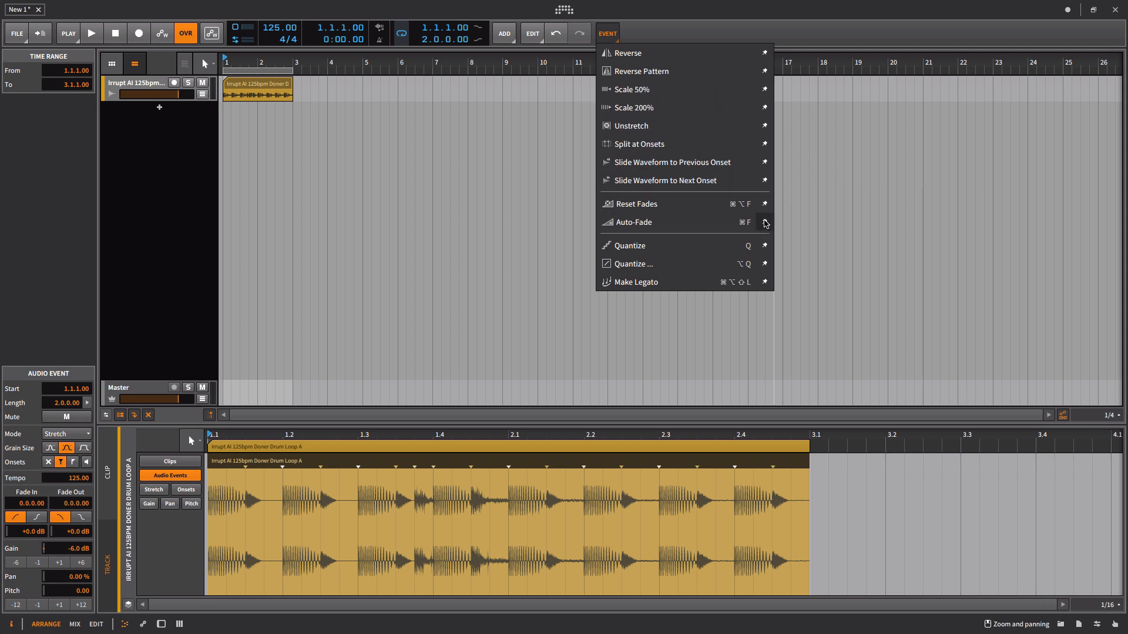
click(765, 223)
click(765, 205)
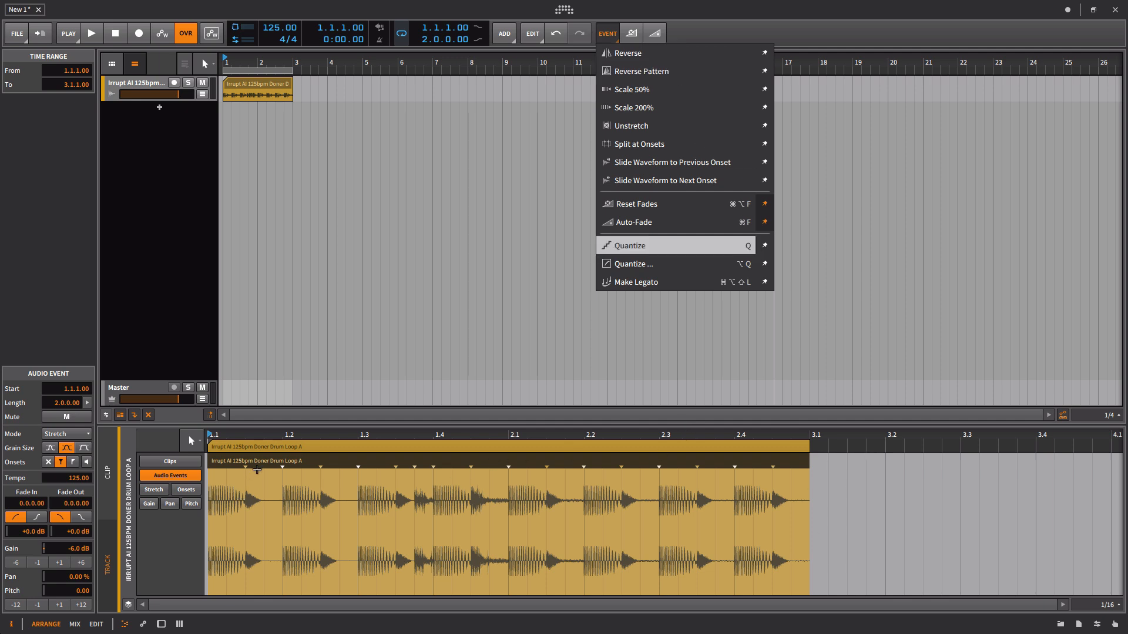
click(255, 469)
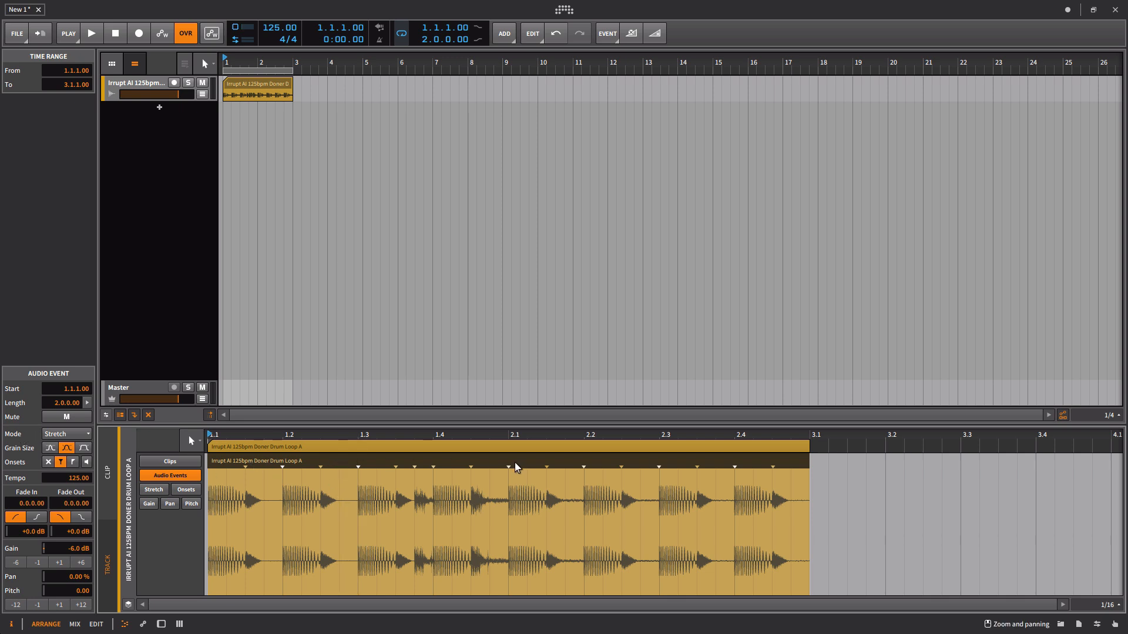
- Apply Auto-Fade to the drum loop's audio event and inspect the fade at its end
scroll(515, 467, right, 1)
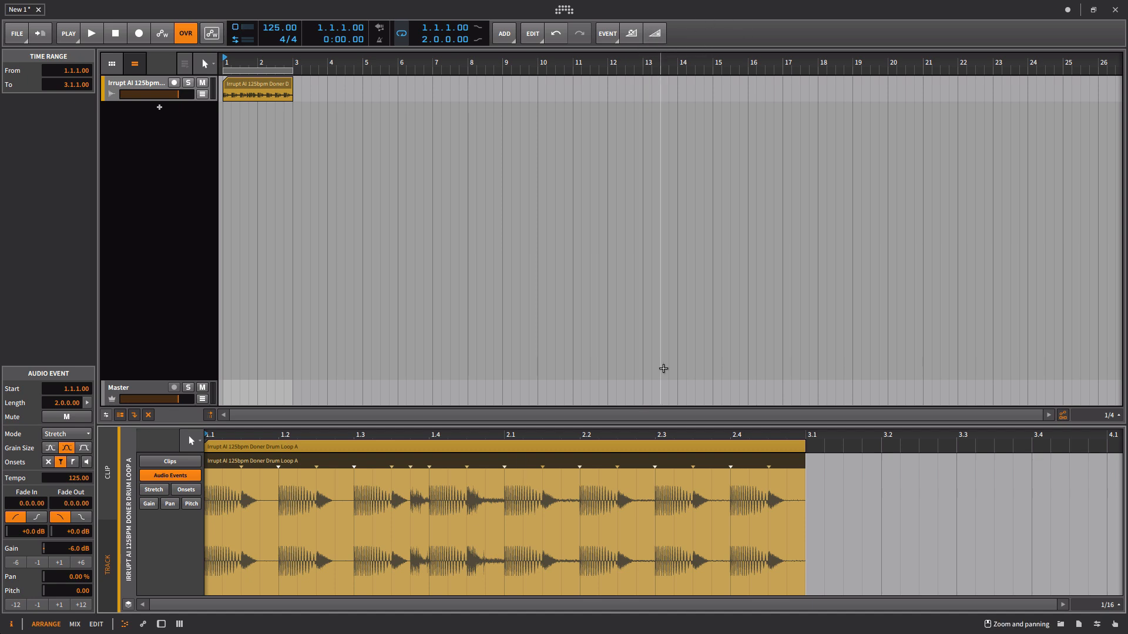
right_click(662, 464)
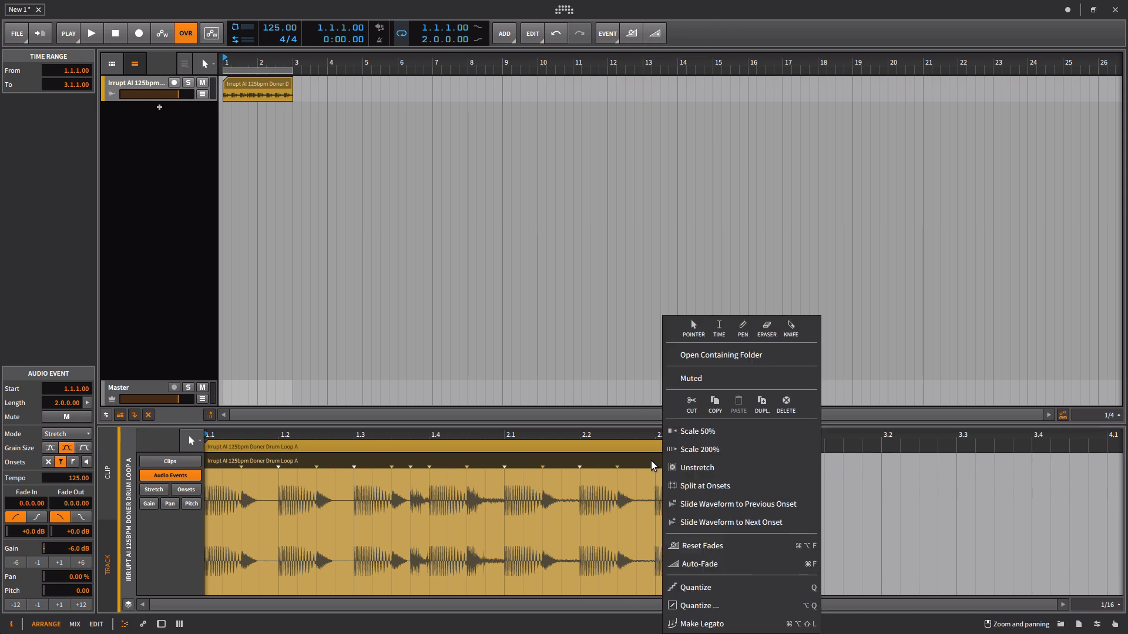
click(644, 466)
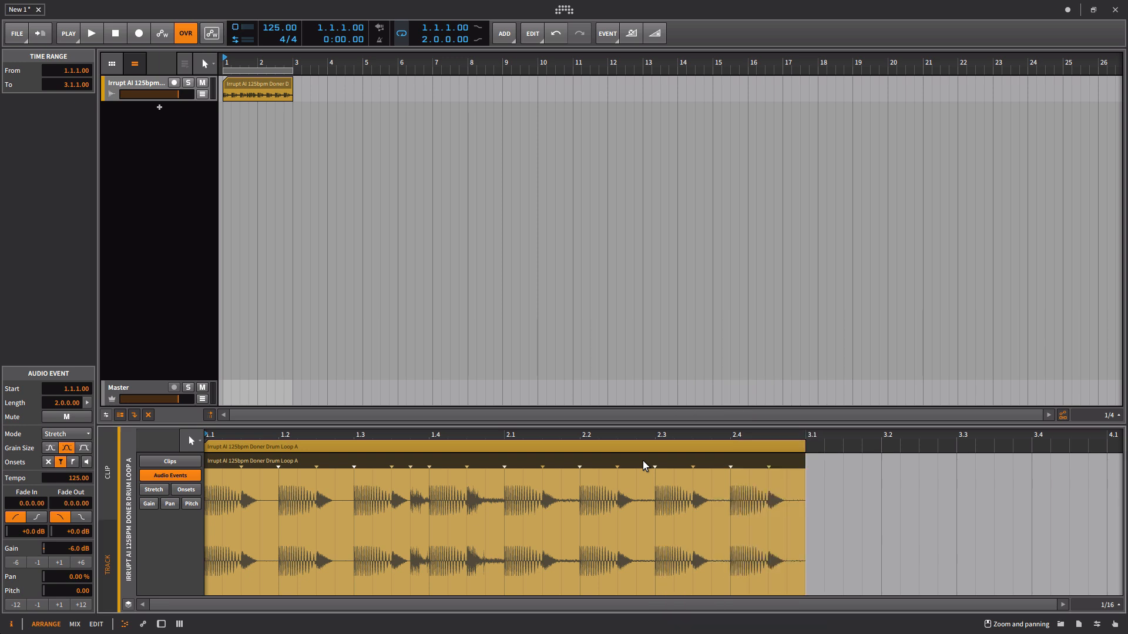
key(ctrl+f)
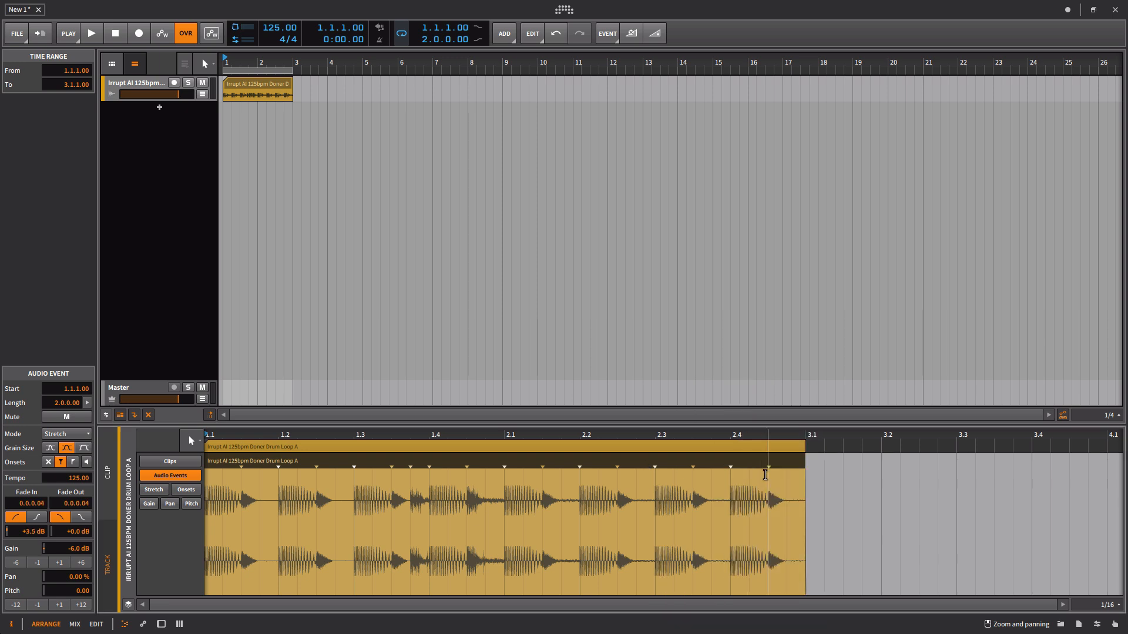
scroll(806, 487, up, 15)
scroll(751, 517, down, 10)
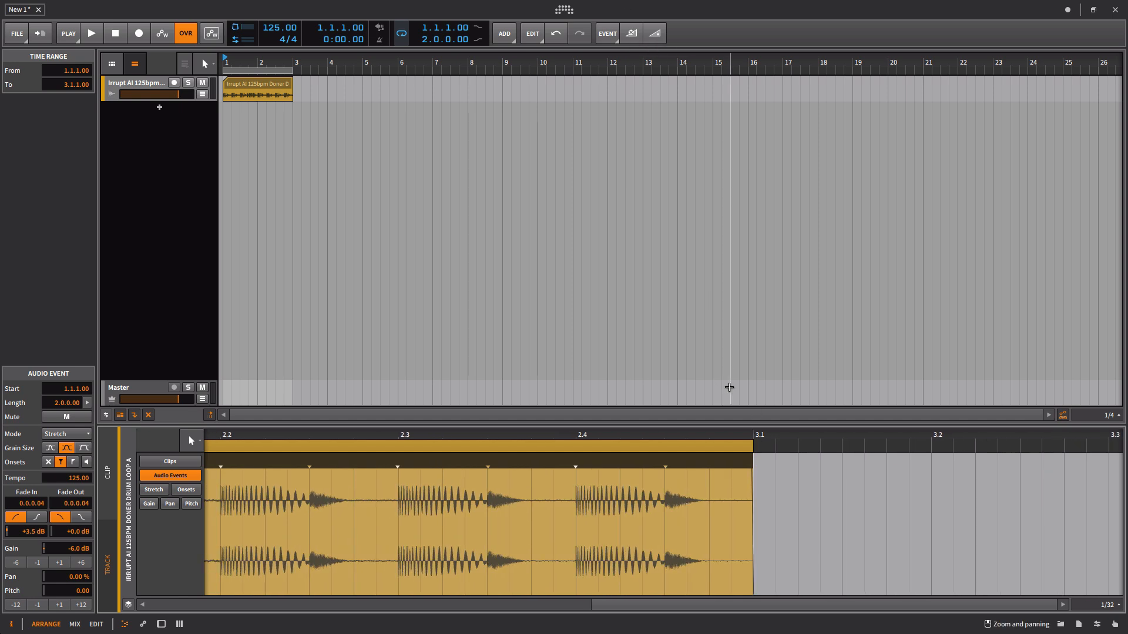
scroll(746, 435, up, 4)
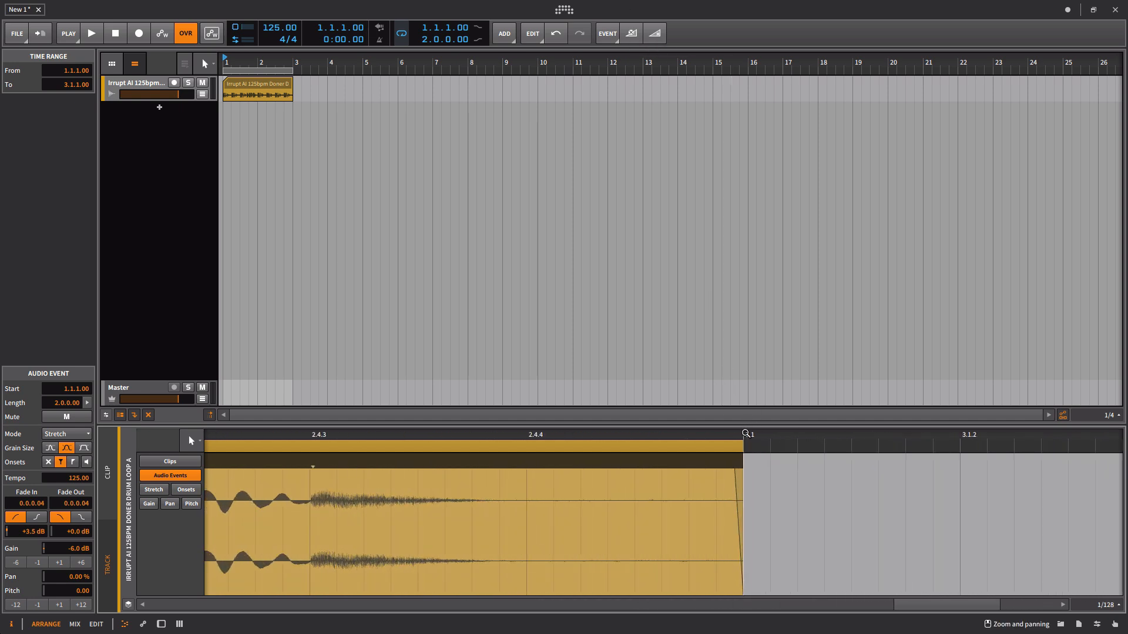
key(ctrl+shift+f)
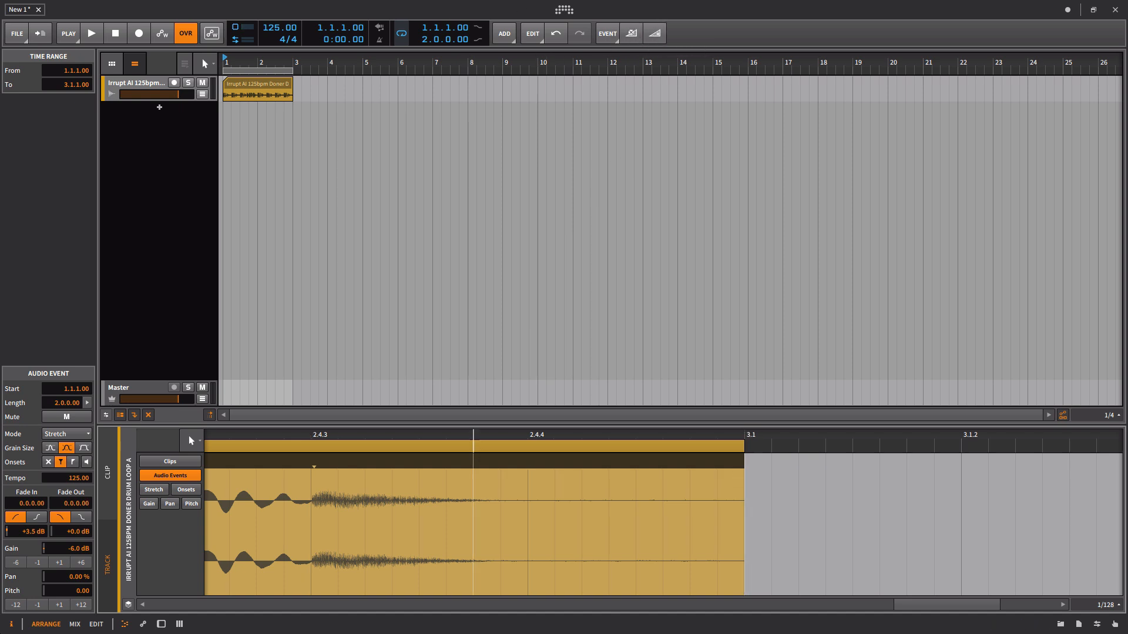
drag(473, 435, 655, 436)
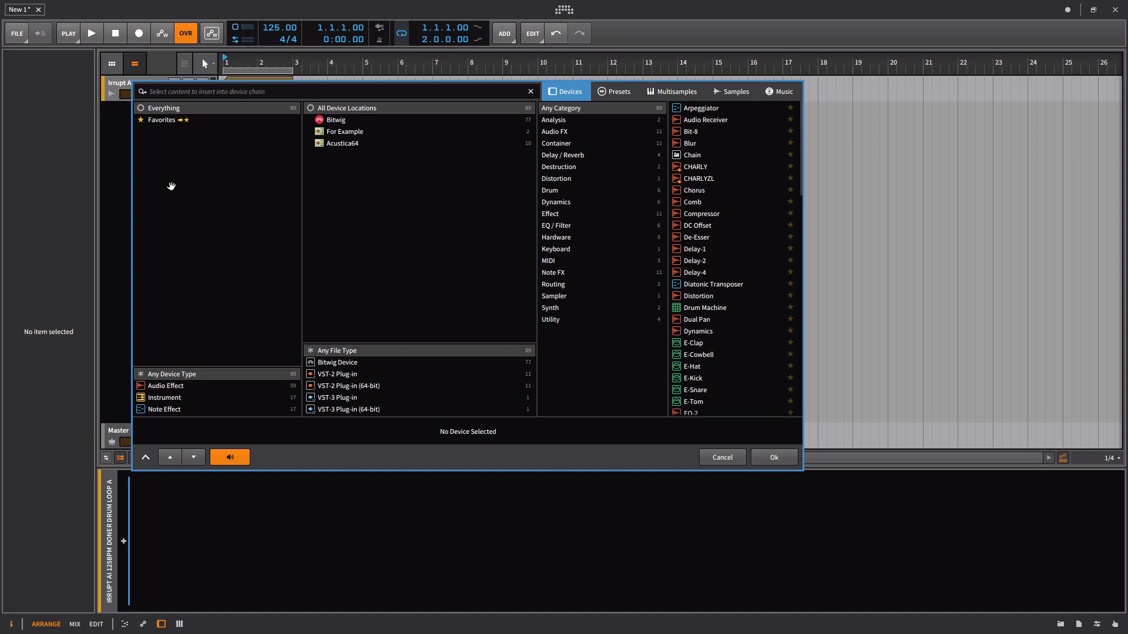
- Include legacy devices in the device browser and select Audio MOD for the drum loop track
right_click(212, 158)
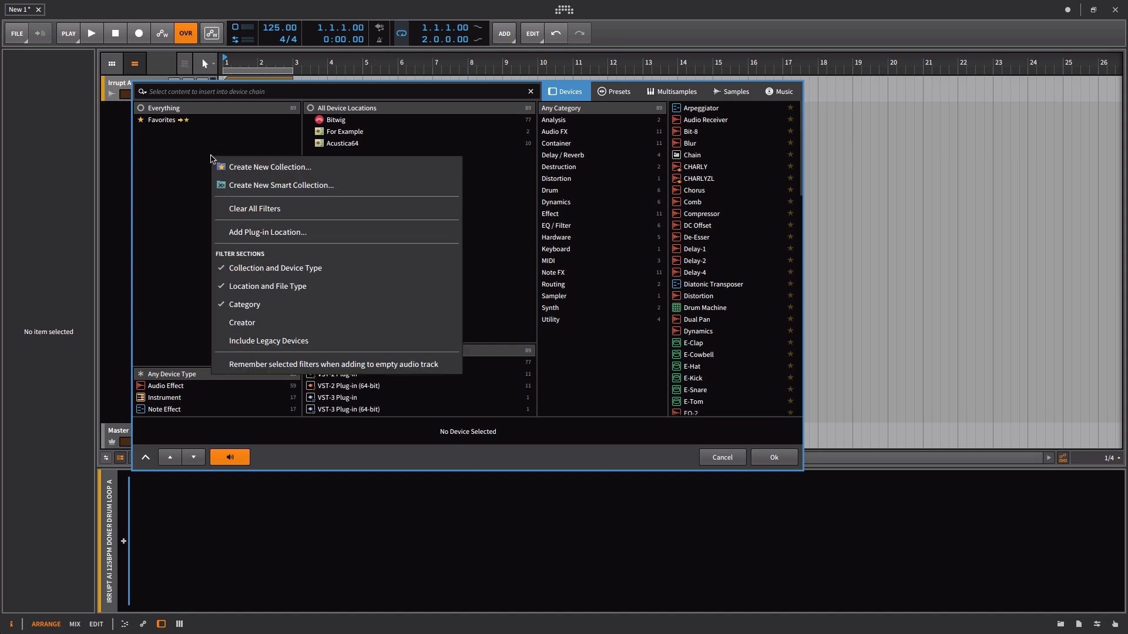
click(289, 342)
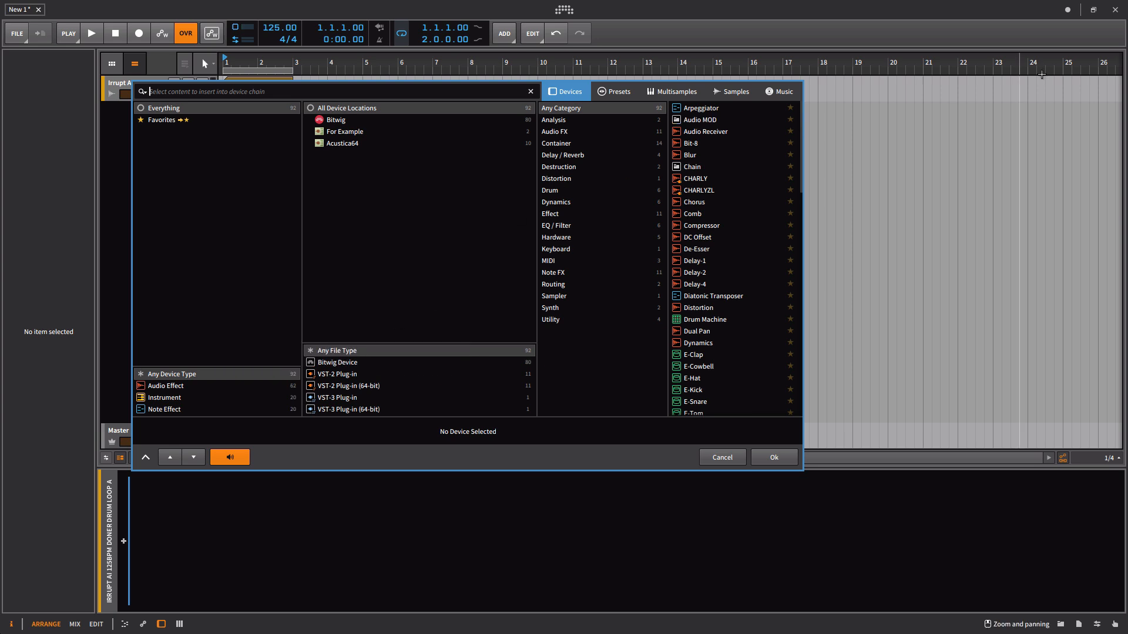
click(691, 120)
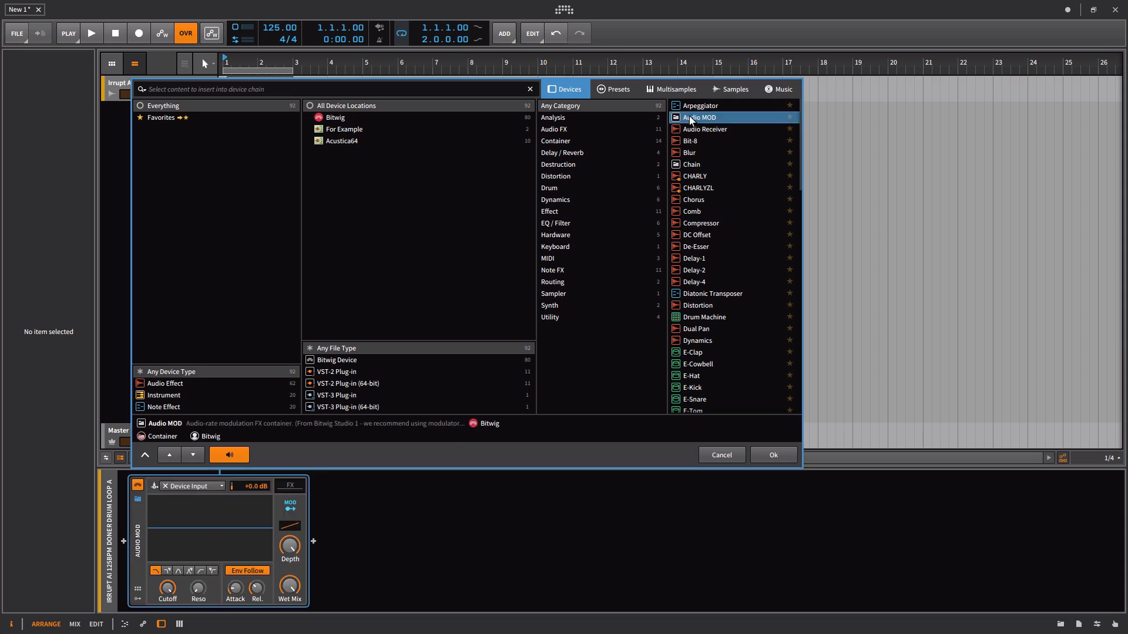
- Look through the device list for more legacy devices and review the browser's filter options
scroll(700, 157, down, 6)
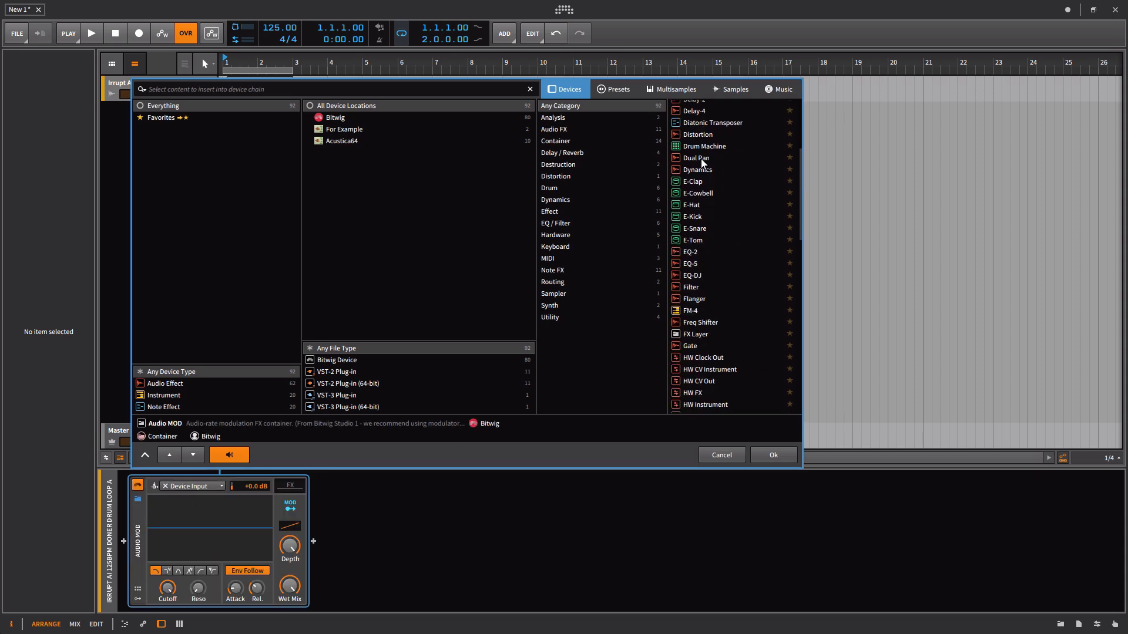
scroll(758, 300, down, 3)
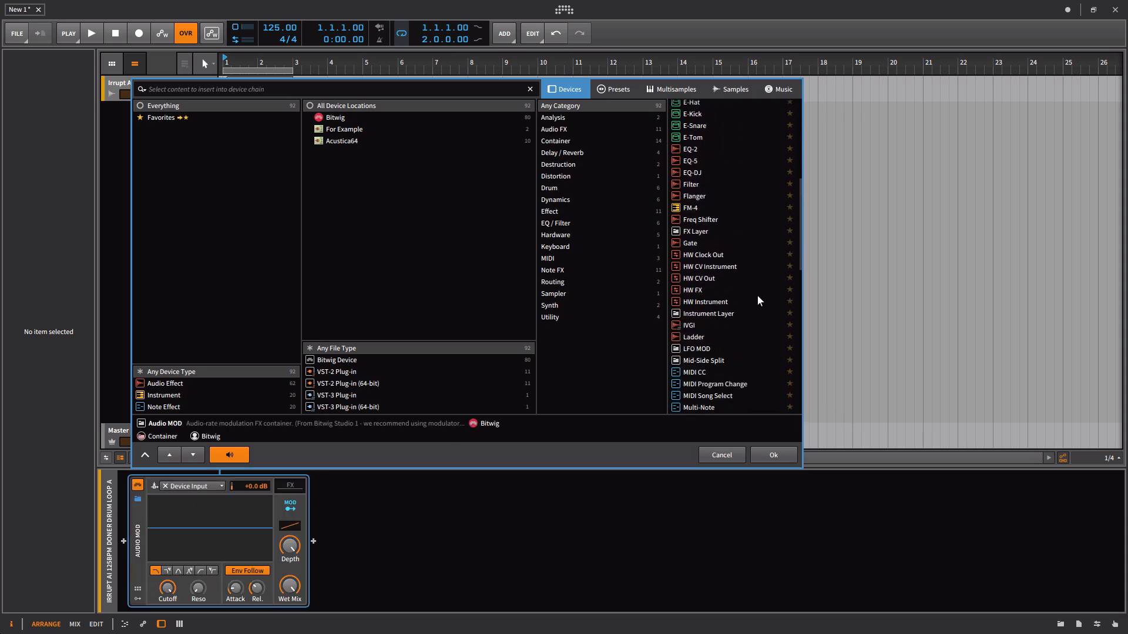
scroll(757, 300, down, 2)
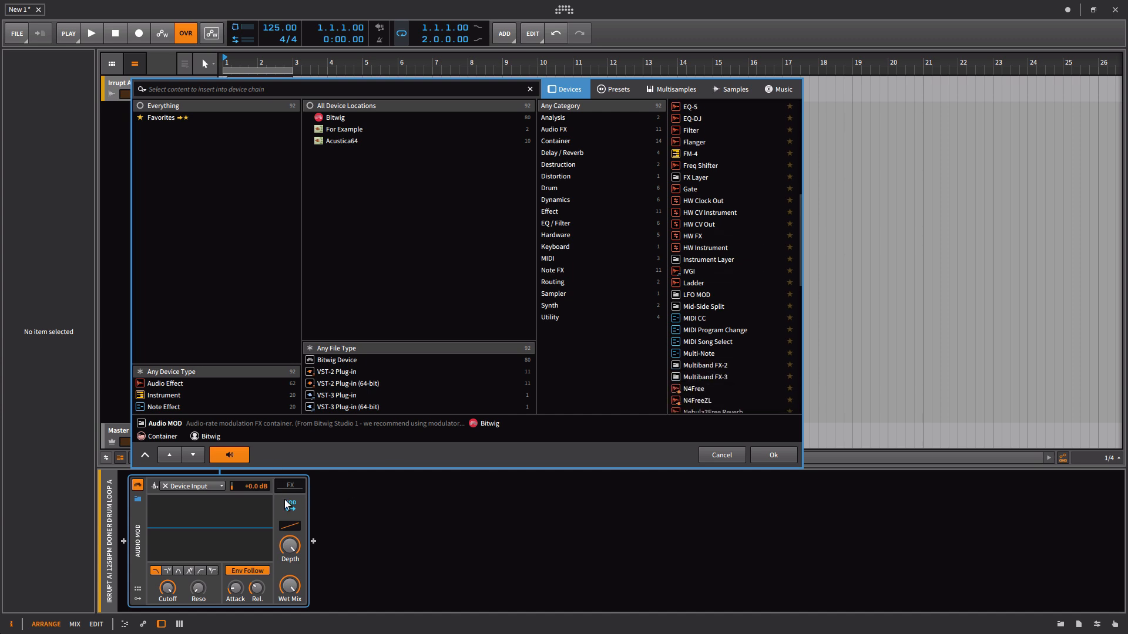
right_click(181, 250)
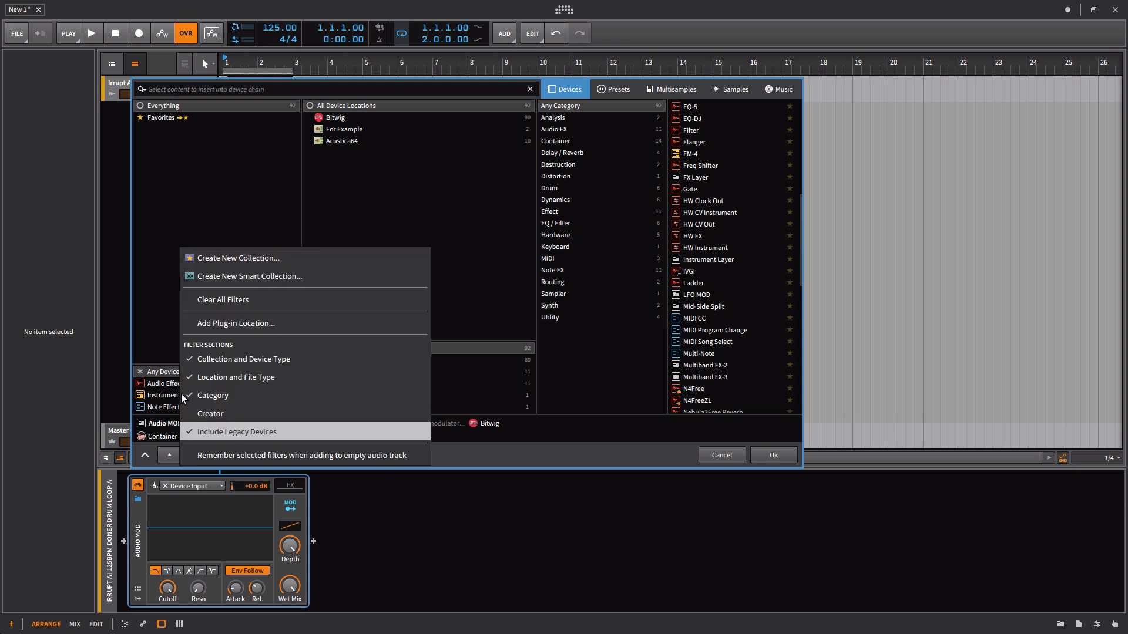
click(178, 183)
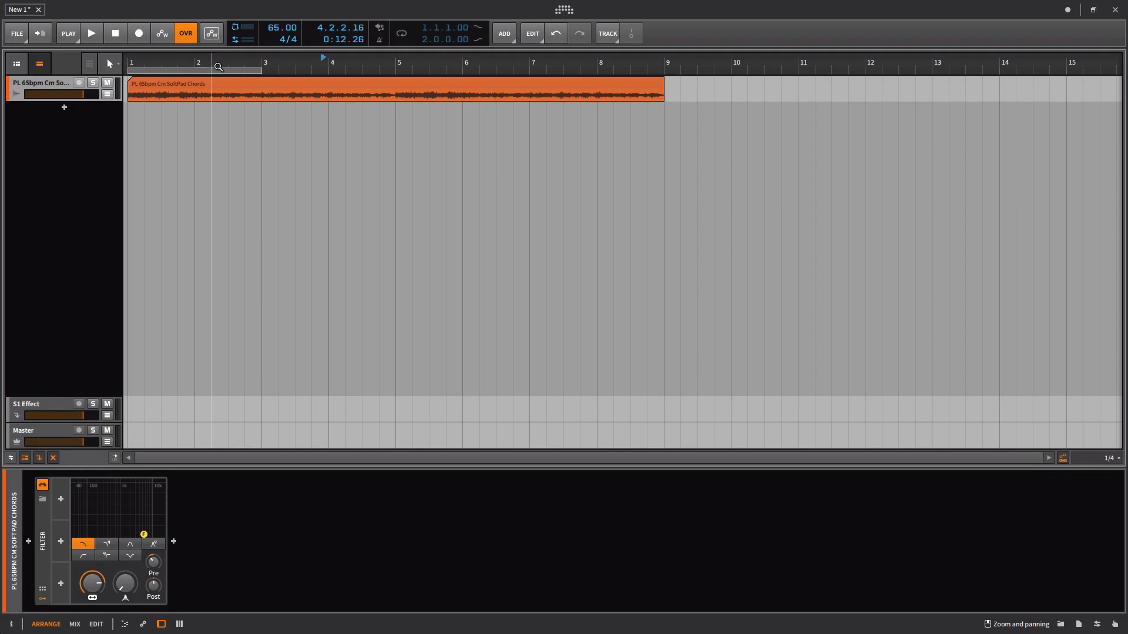
- Play the SoftPad Chords track from just after beat 2.3 in a close-up arranger view and stop playback
drag(219, 72, 235, 188)
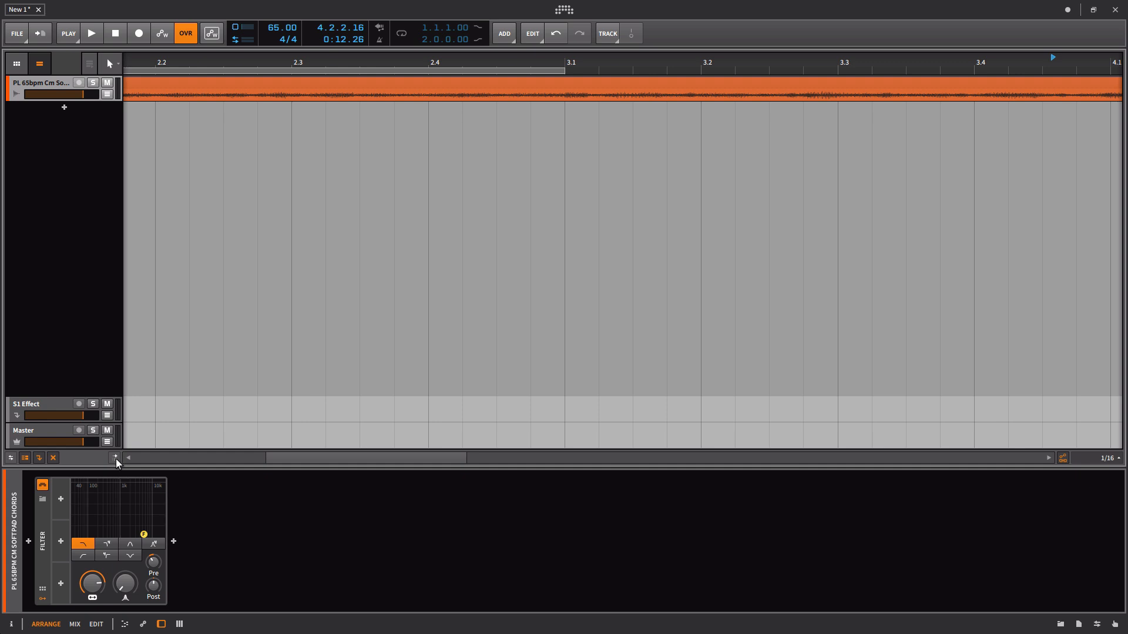
double_click(350, 57)
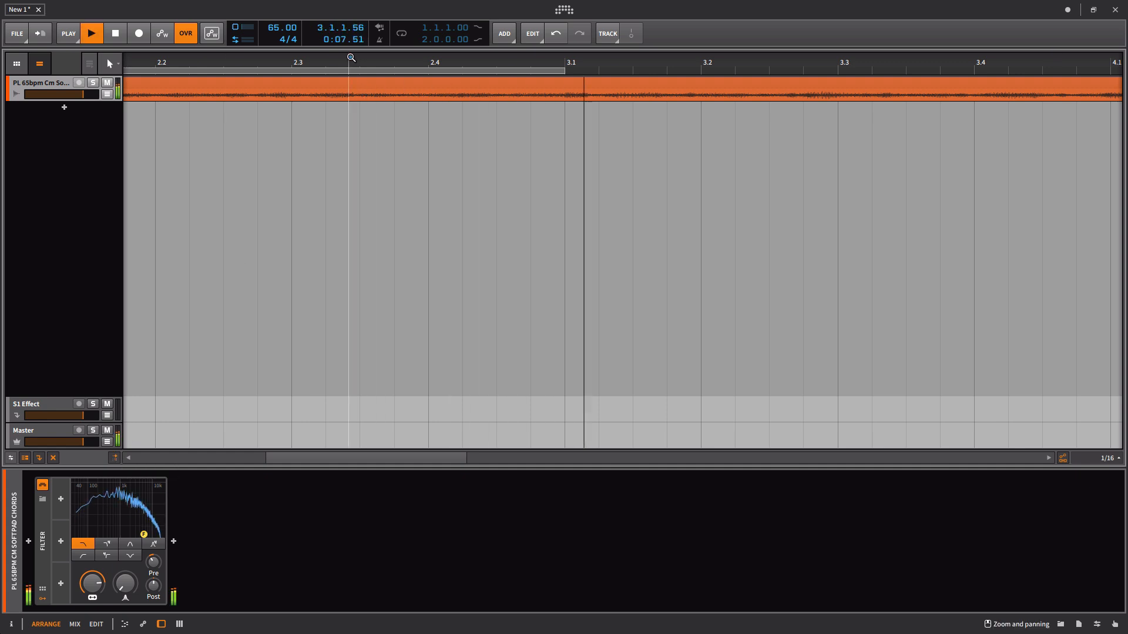
key(space)
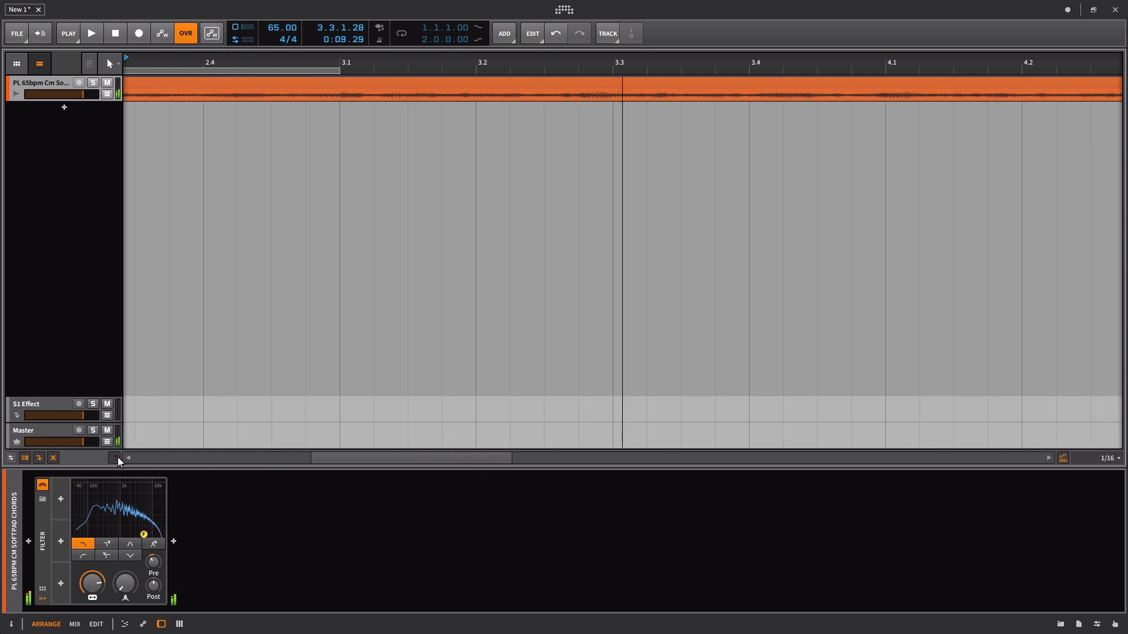
- Set the arranger's beat grid to a fixed 1/16 straight resolution and check it across the whole clip
click(1110, 459)
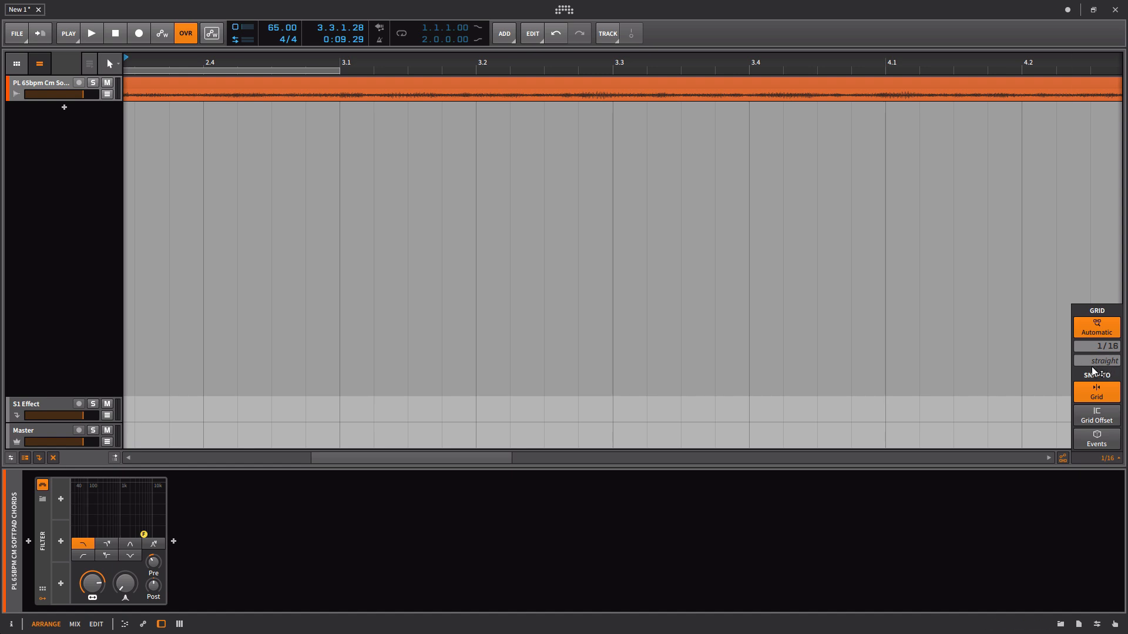
mouse_move(1097, 362)
mouse_down()
mouse_move(1098, 340)
mouse_move(1097, 362)
mouse_up()
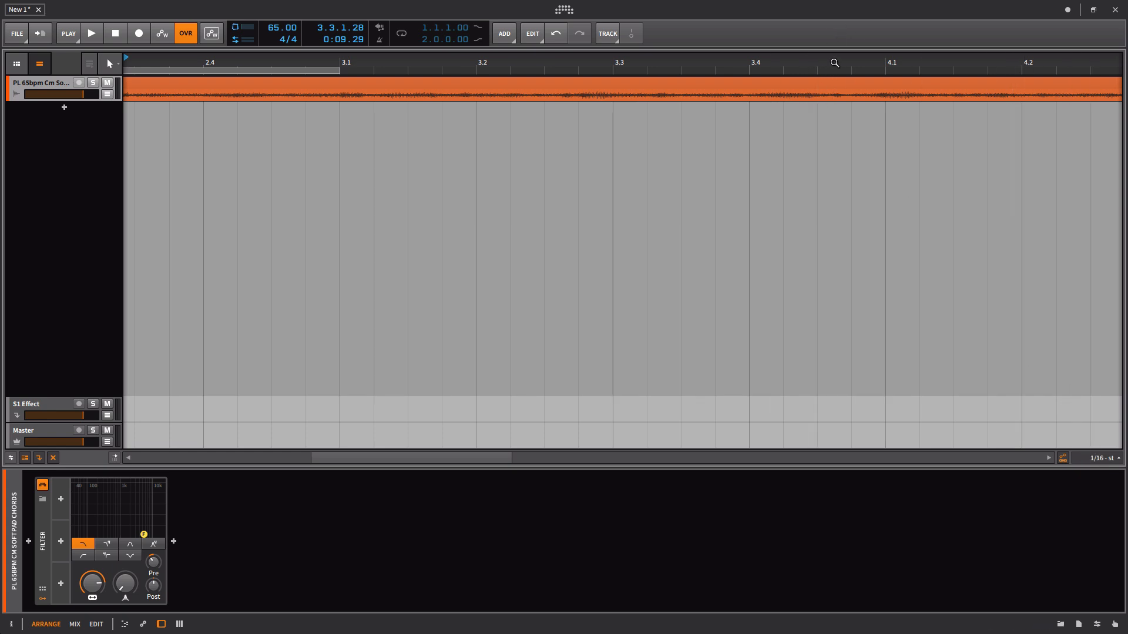
drag(816, 61, 315, 58)
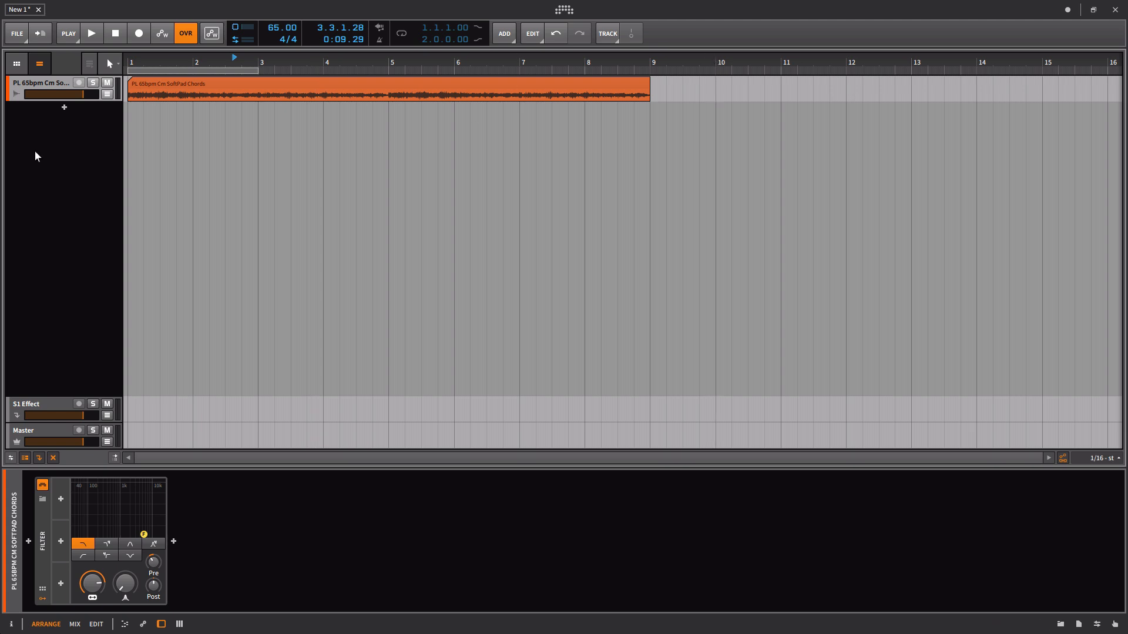
- Open the SoftPad Chords clip in the detail editor and compare the Clip and Track editing views
double_click(298, 84)
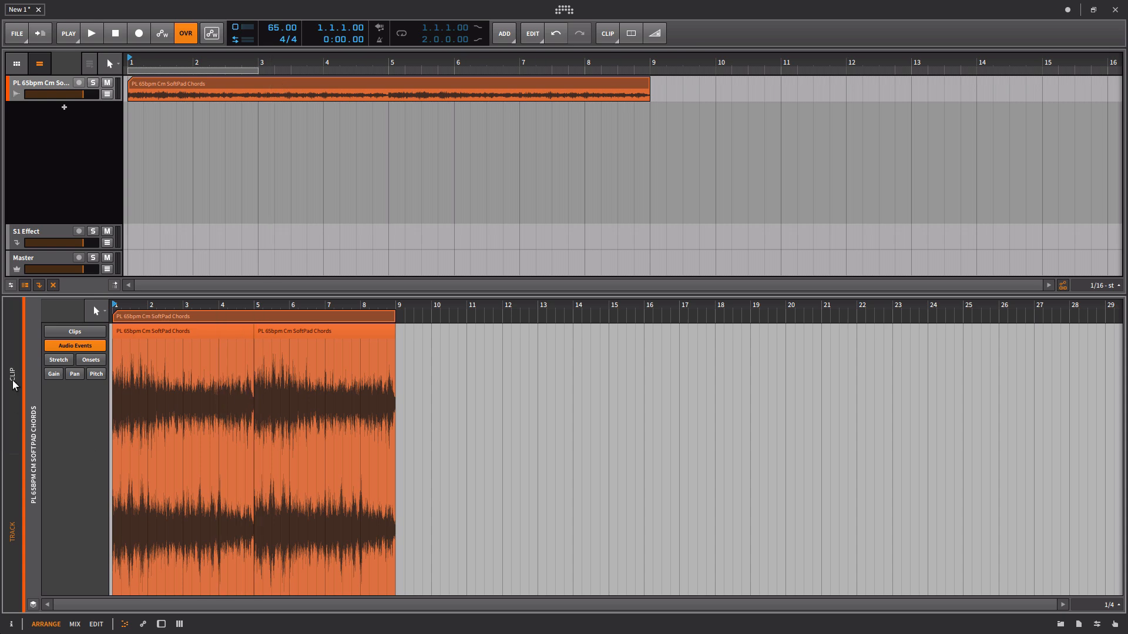
click(11, 399)
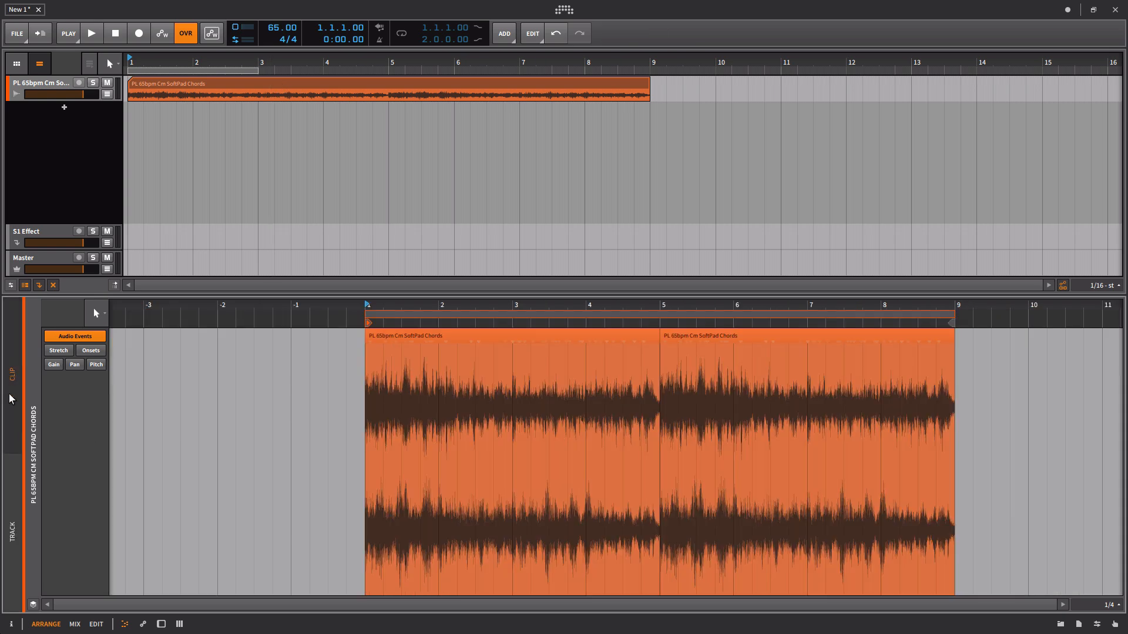
click(11, 492)
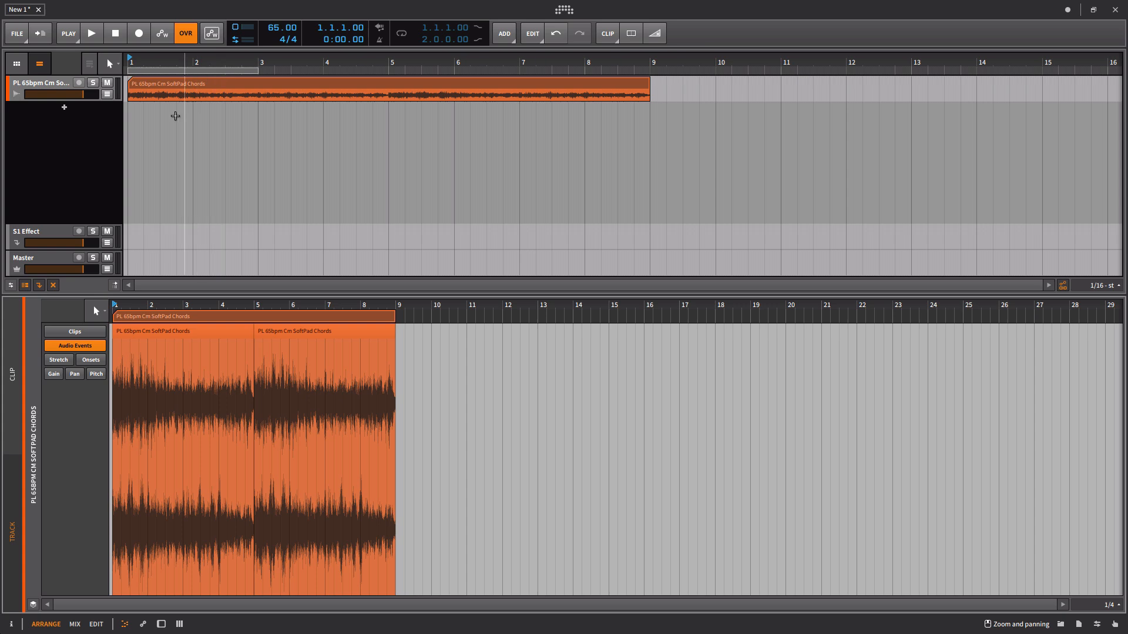
- Compare the SoftPad Chords clip's audio editor with its automation editor, including the Clip and Track views
click(12, 373)
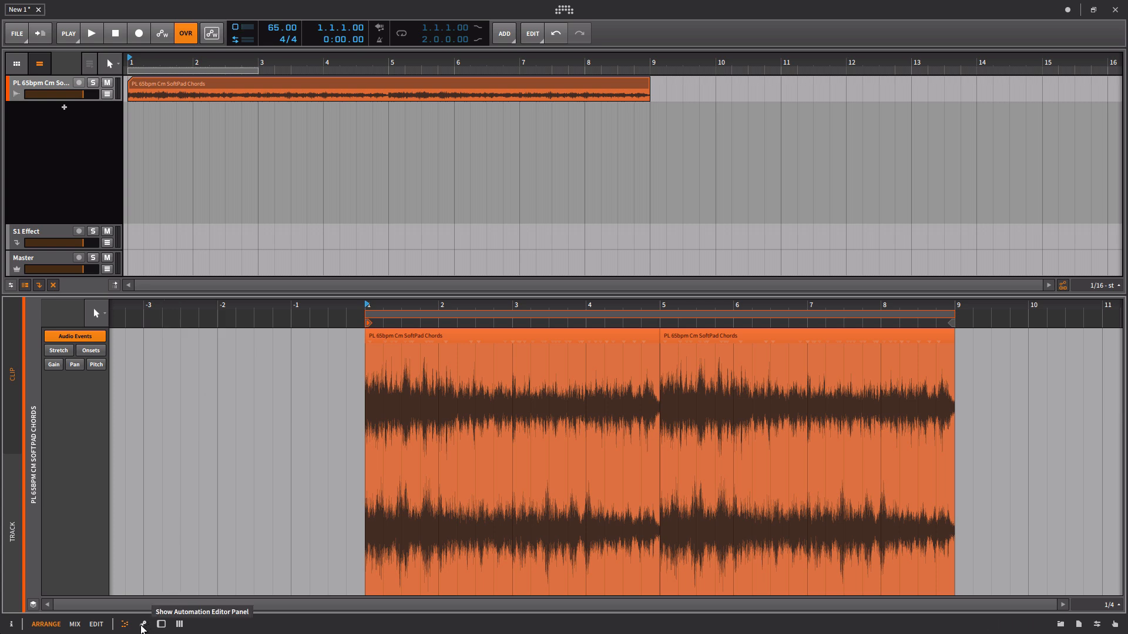
click(143, 626)
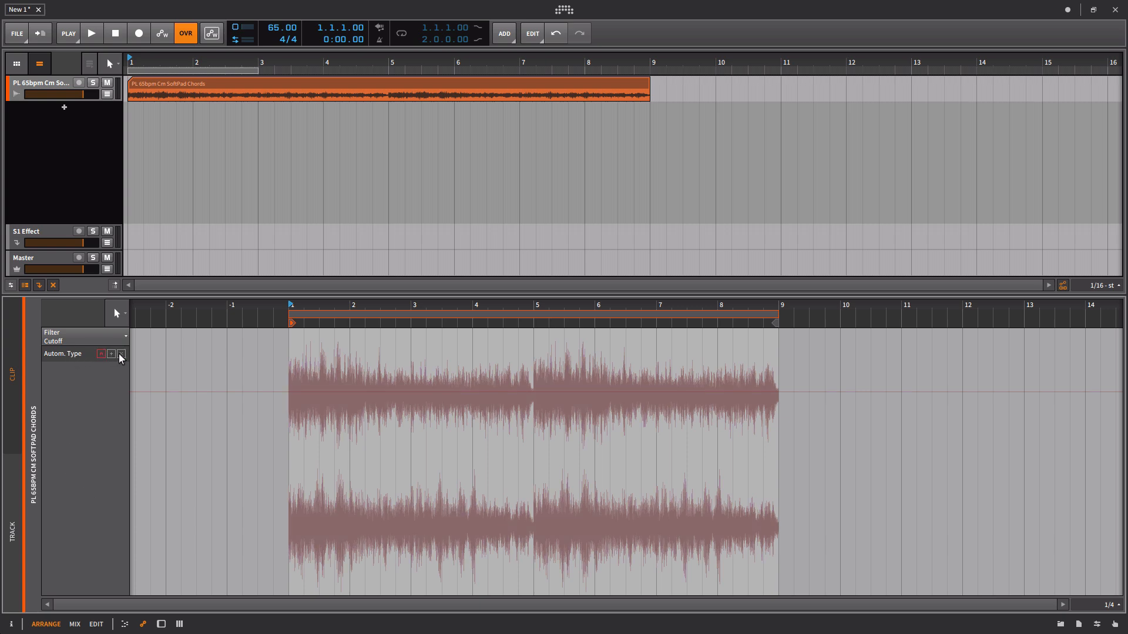
double_click(174, 83)
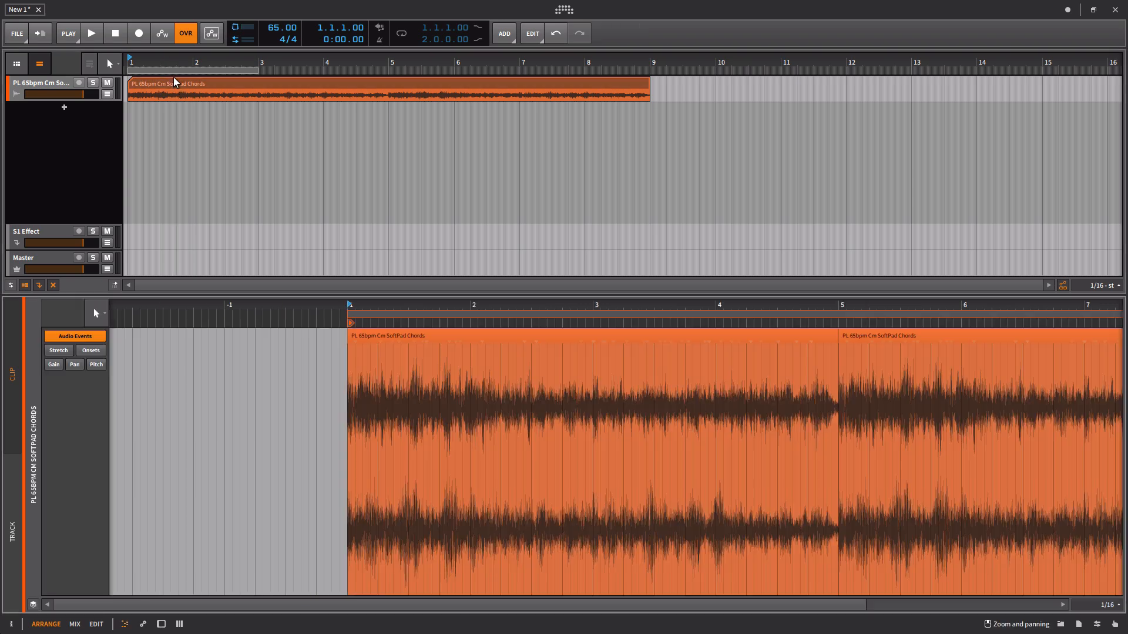
drag(177, 65, 142, 65)
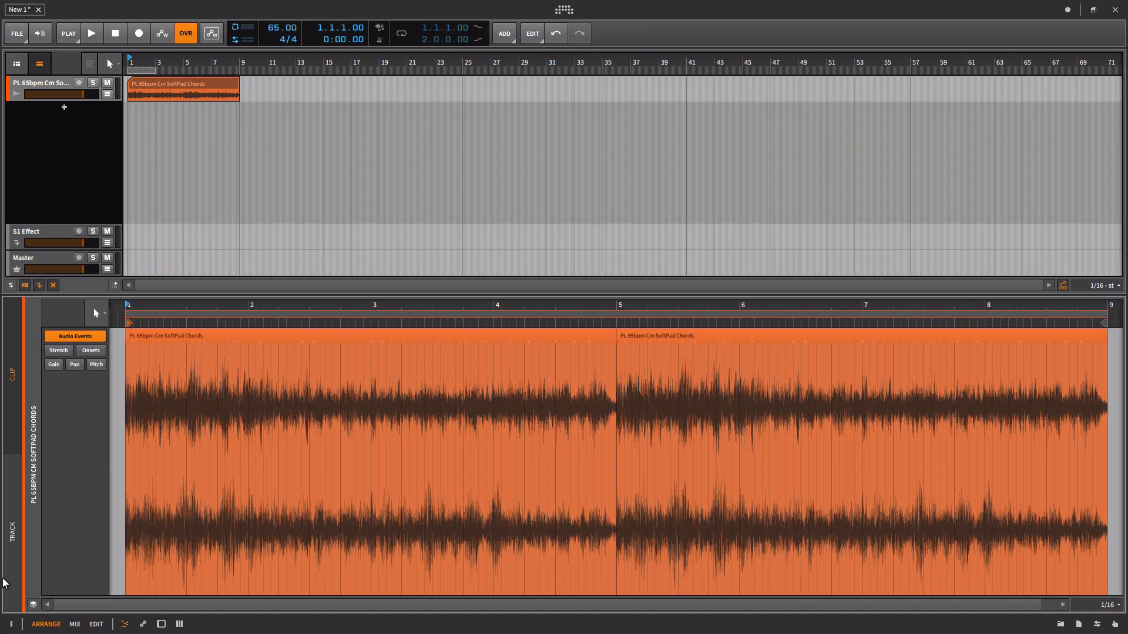
click(19, 551)
click(17, 395)
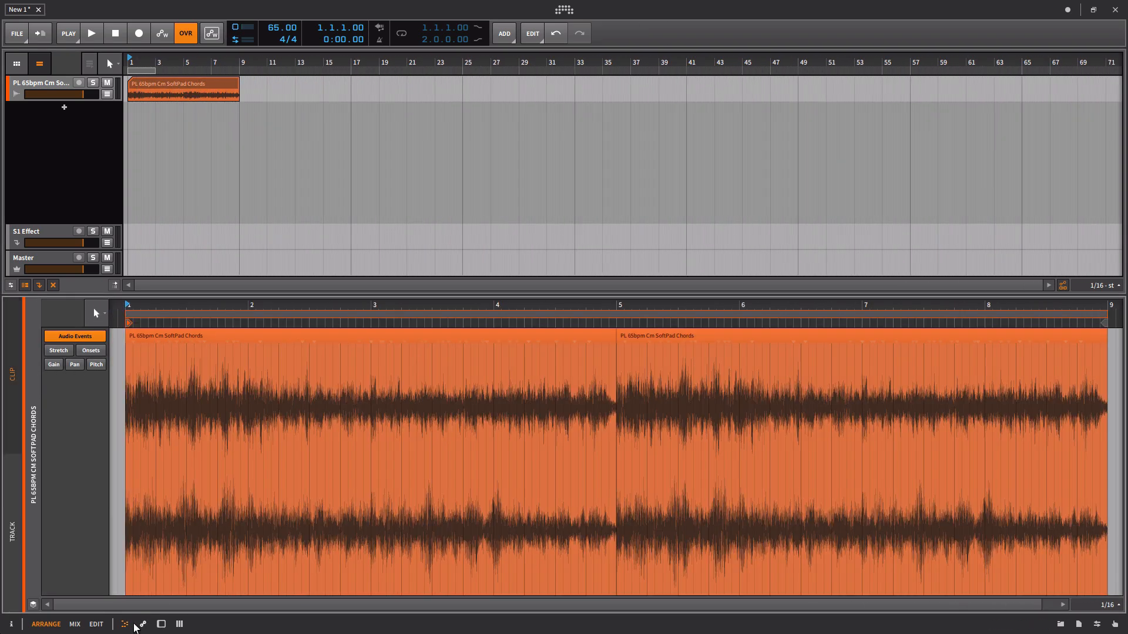
click(142, 625)
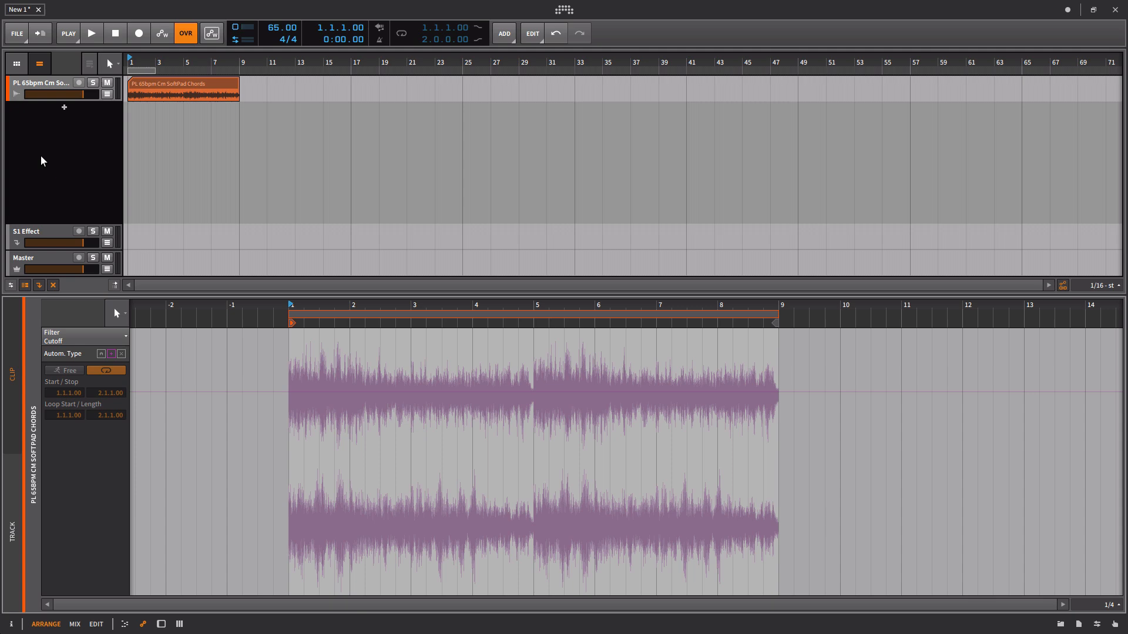
- Draw a Filter Cutoff curve on the clip, dipping before bar 5 and peaking near bar 8, and show the track's automation lane
click(101, 354)
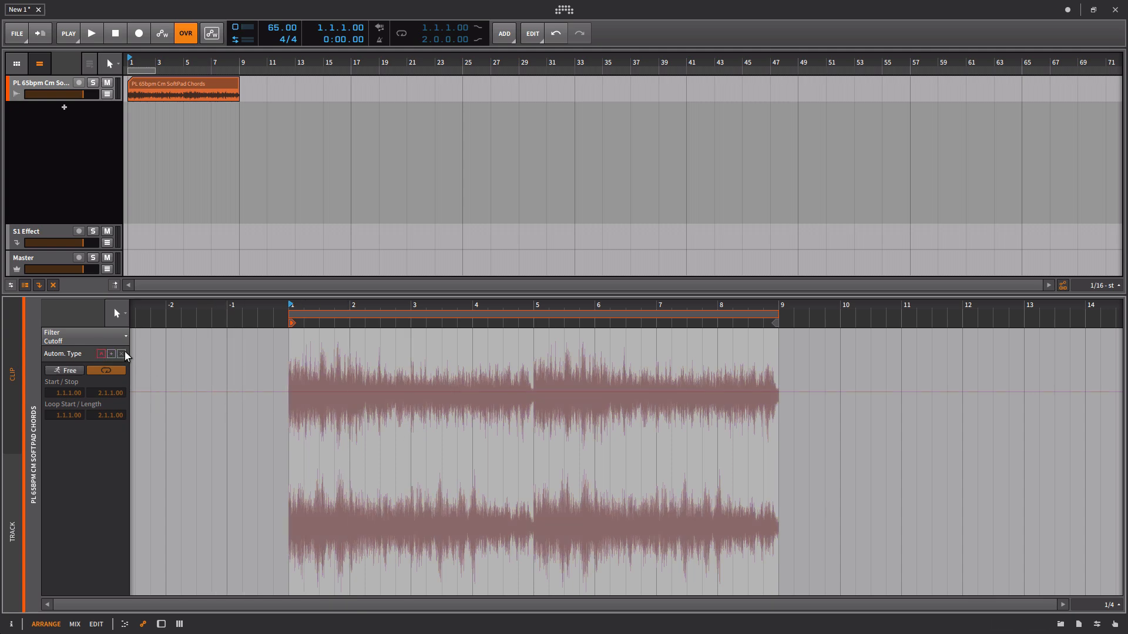
click(290, 392)
drag(521, 393, 517, 473)
click(597, 470)
drag(596, 470, 778, 395)
click(107, 94)
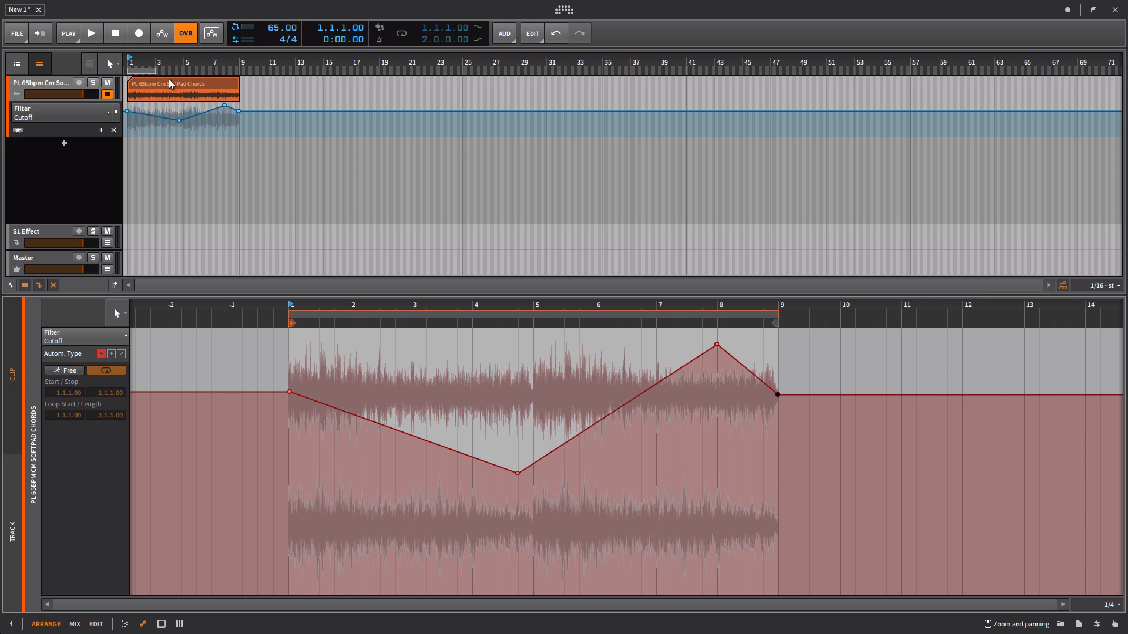
- Duplicate the SoftPad Chords clip twice together with its Cutoff automation
click(182, 87)
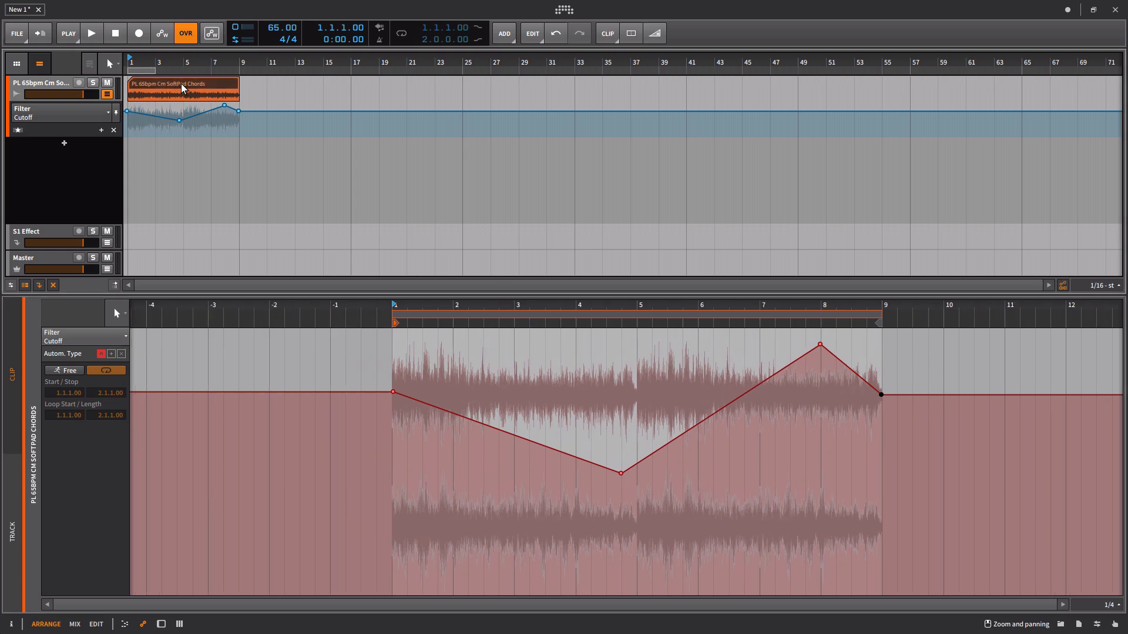
key(ctrl+d)
key(ctrl+d)
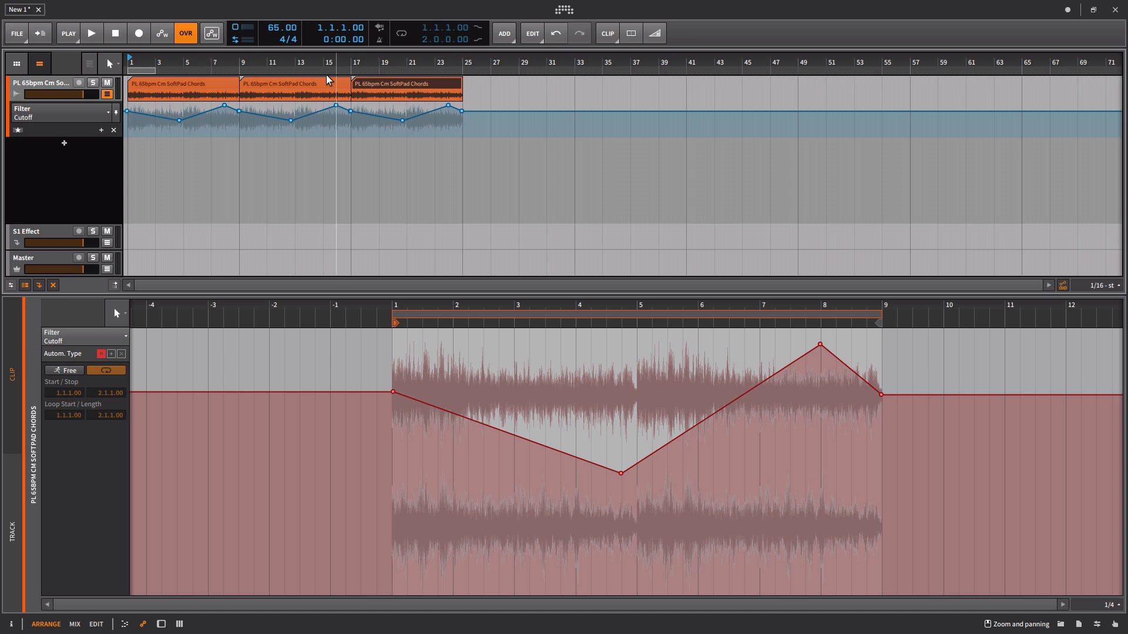
- Delete the two duplicate clips and the Cutoff automation left behind after bar 9
click(409, 87)
key(Delete)
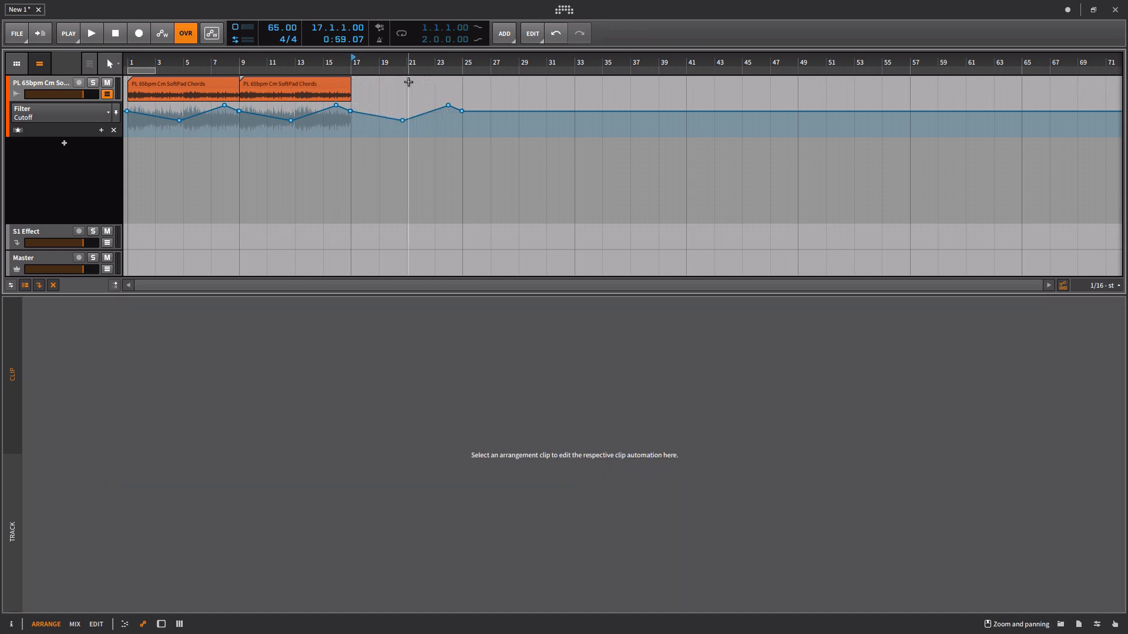
click(319, 81)
key(Delete)
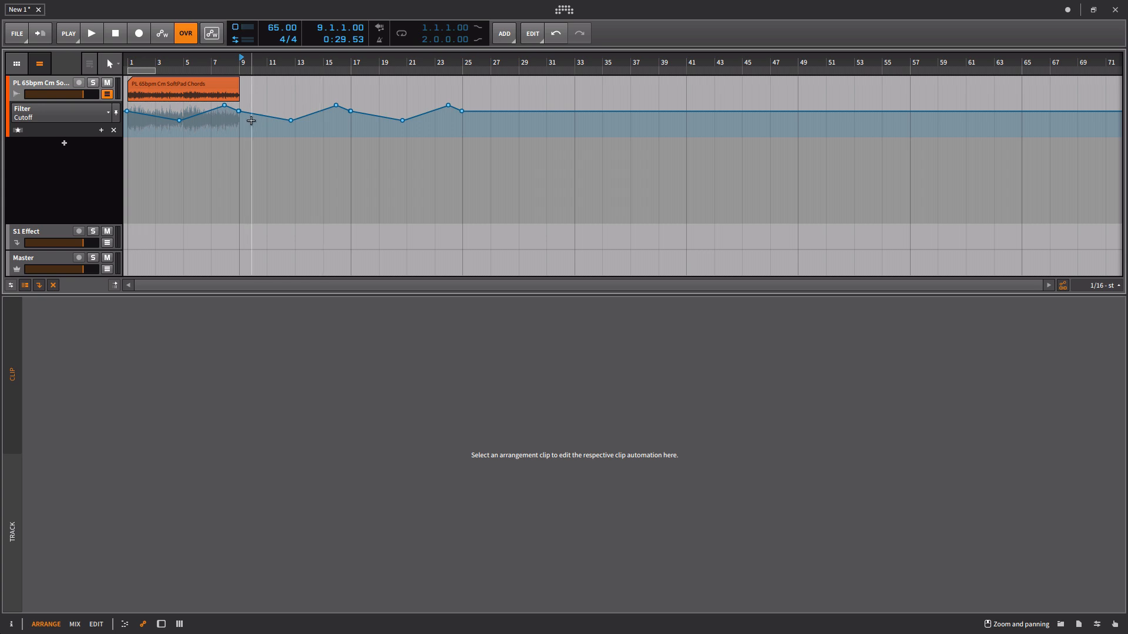
drag(243, 127, 481, 89)
key(Delete)
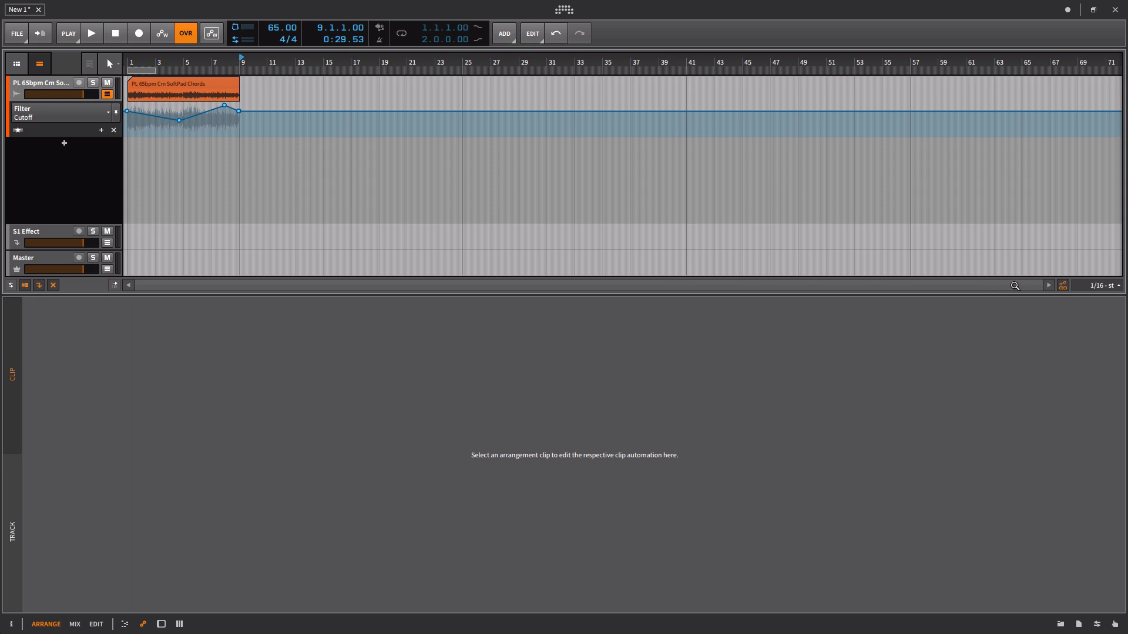
- Duplicate the SoftPad Chords clip three times without copying its Cutoff automation
click(227, 81)
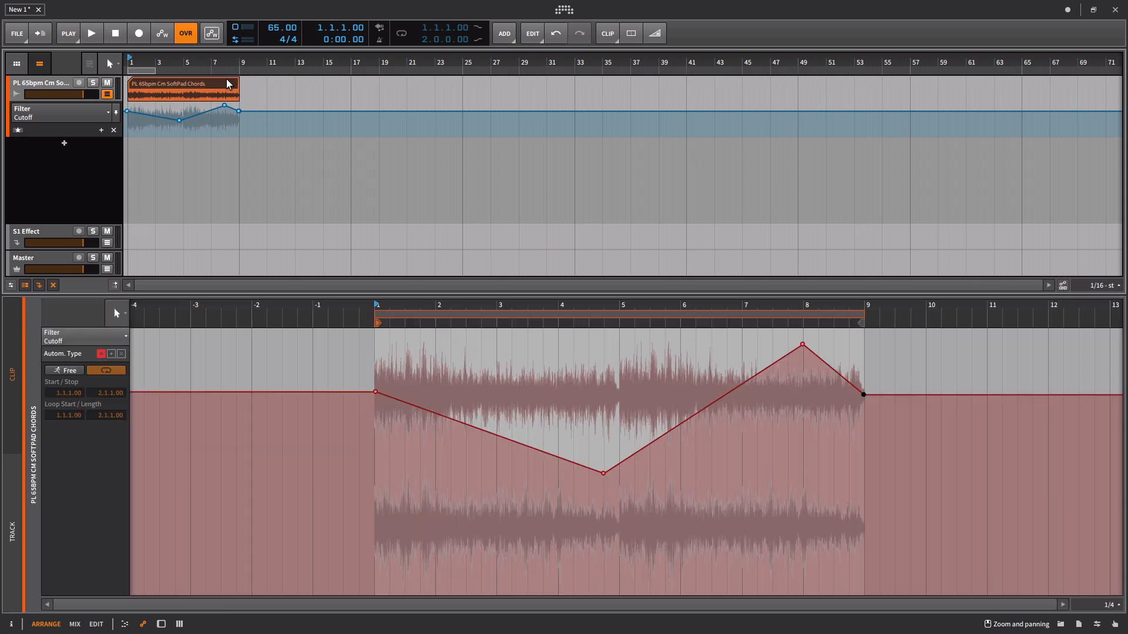
key(ctrl+d)
key(ctrl+d)
key(ctrl+d)
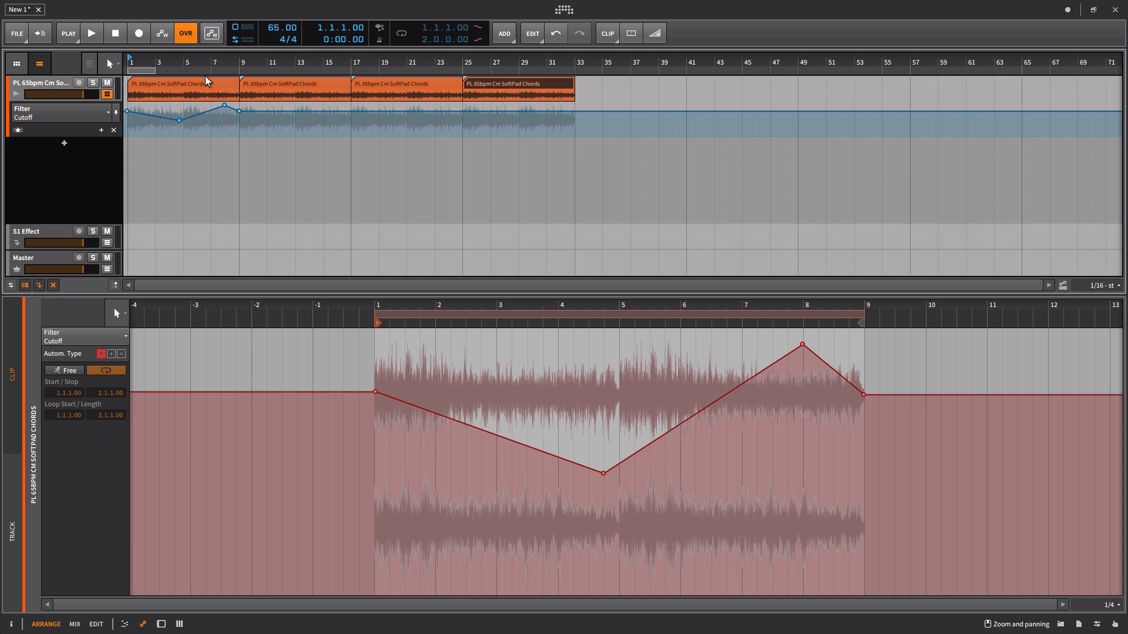
- Compare the Cutoff automation in the Track view with the Clip view of the automation editor
click(2, 464)
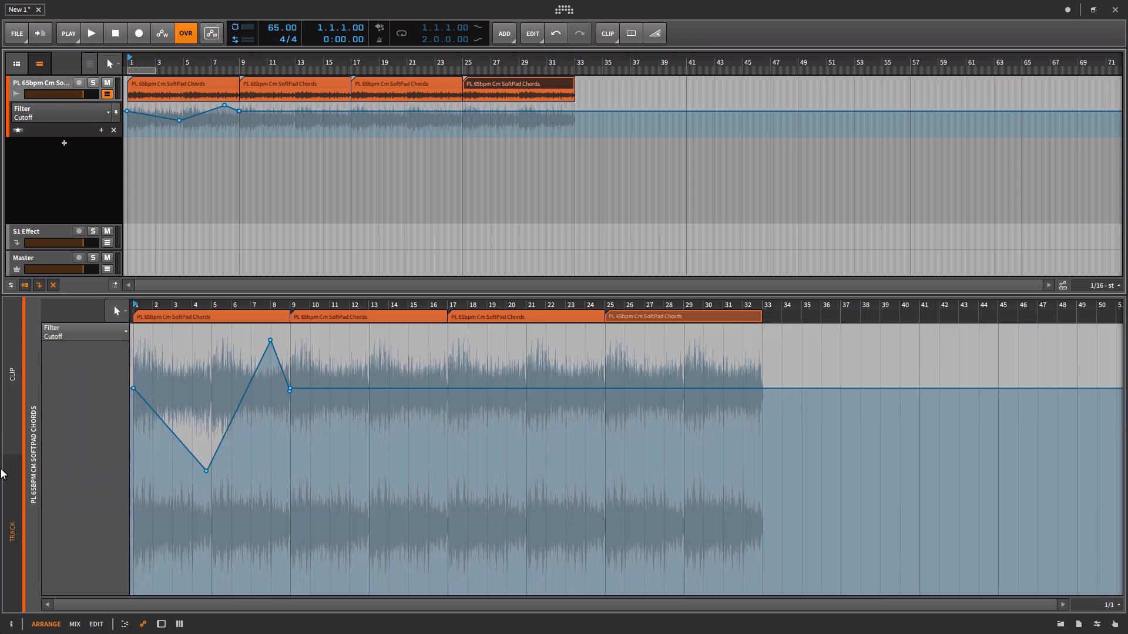
click(3, 412)
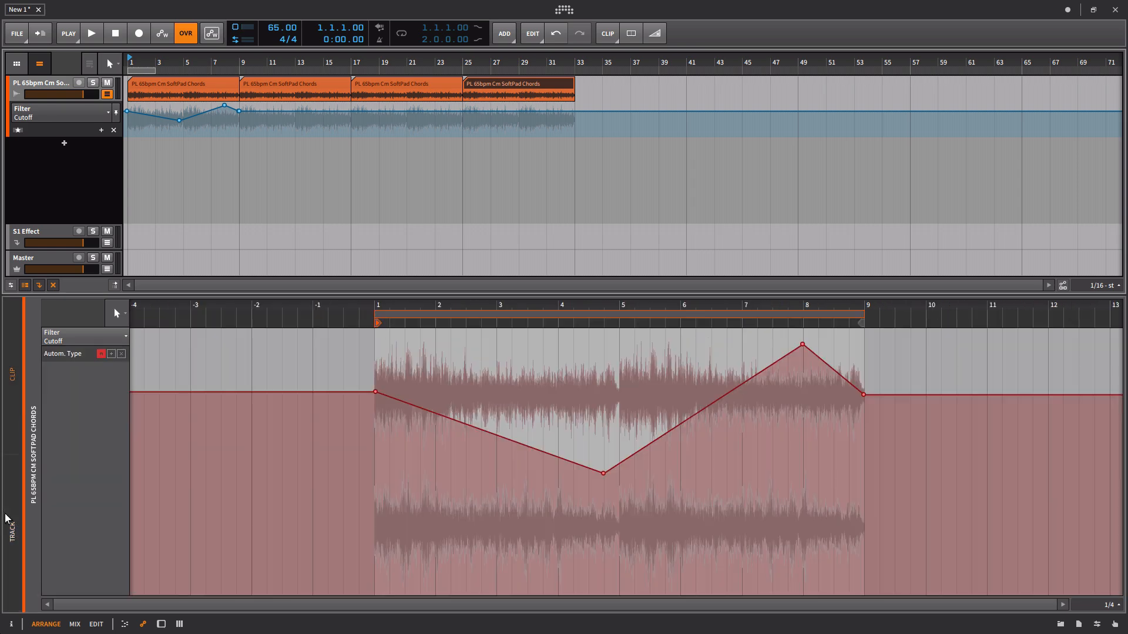
click(6, 518)
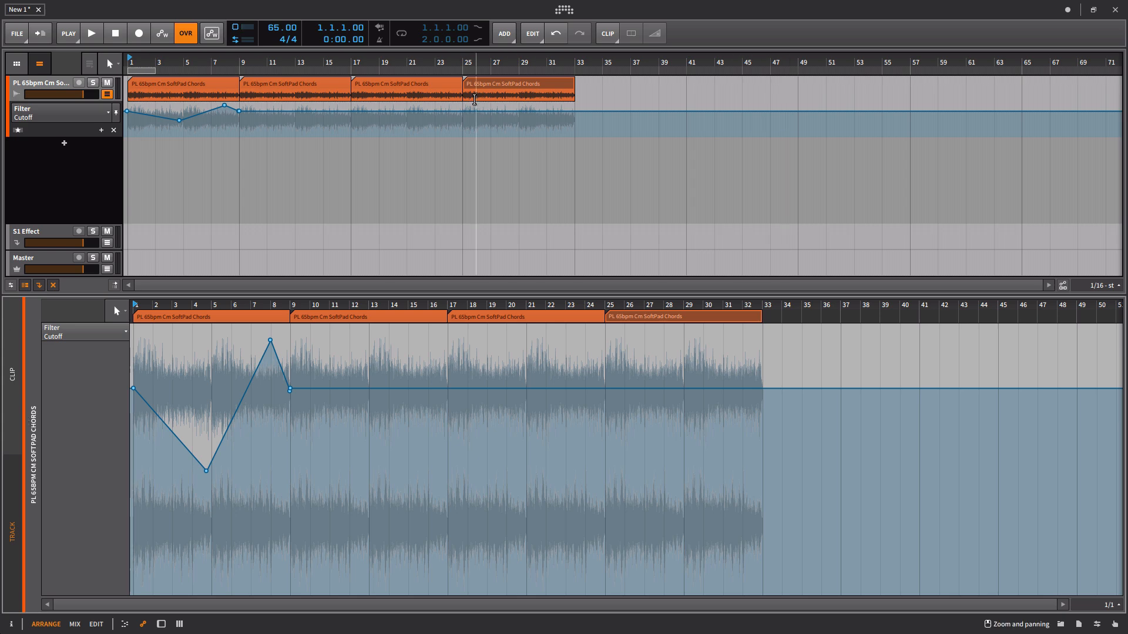
- Delete the three duplicate clips and remove the surplus Cutoff points around the first clip's end at bar 9
click(514, 87)
key(Delete)
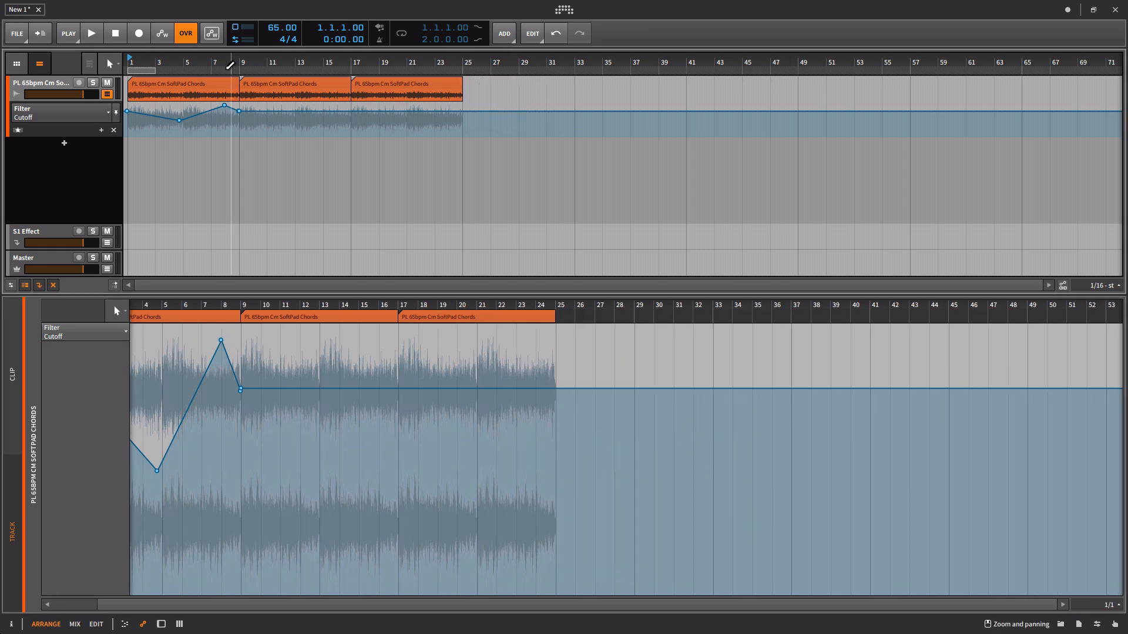
click(315, 85)
key(Delete)
click(425, 85)
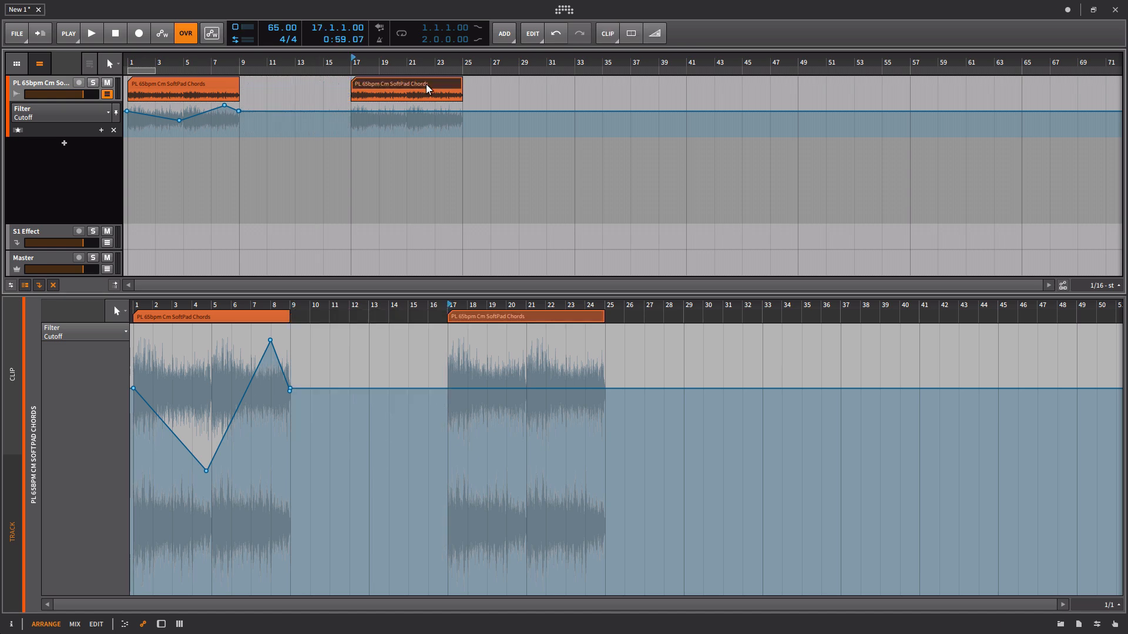
key(Delete)
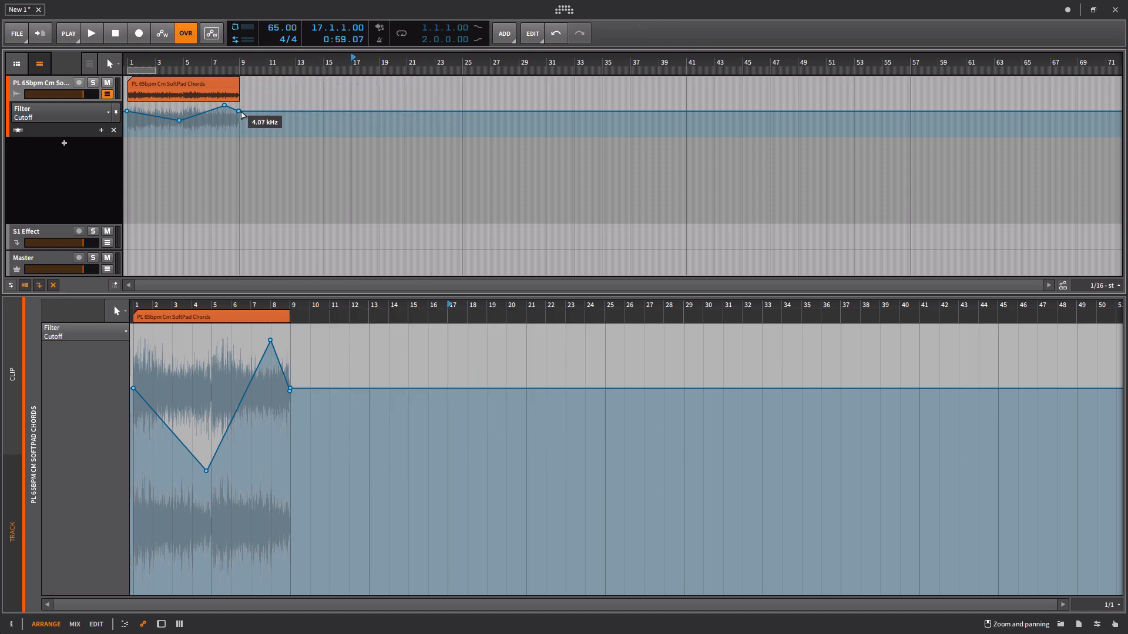
drag(239, 112, 241, 127)
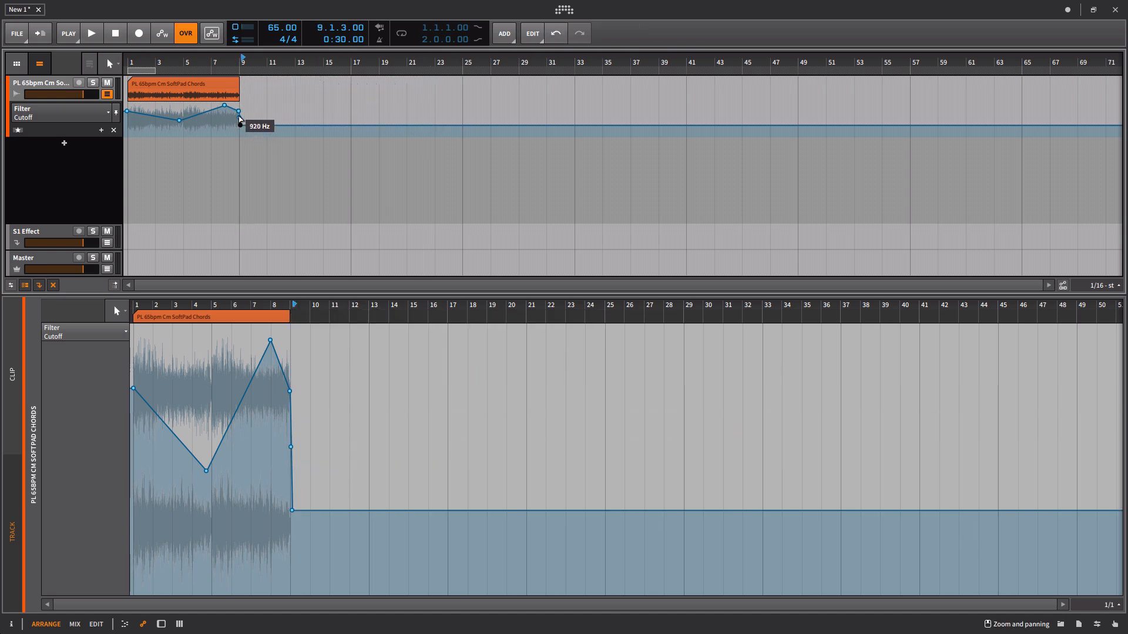
double_click(241, 124)
- In the Clip automation view, duplicate the clip three times without its automation and undo all three duplications
click(193, 81)
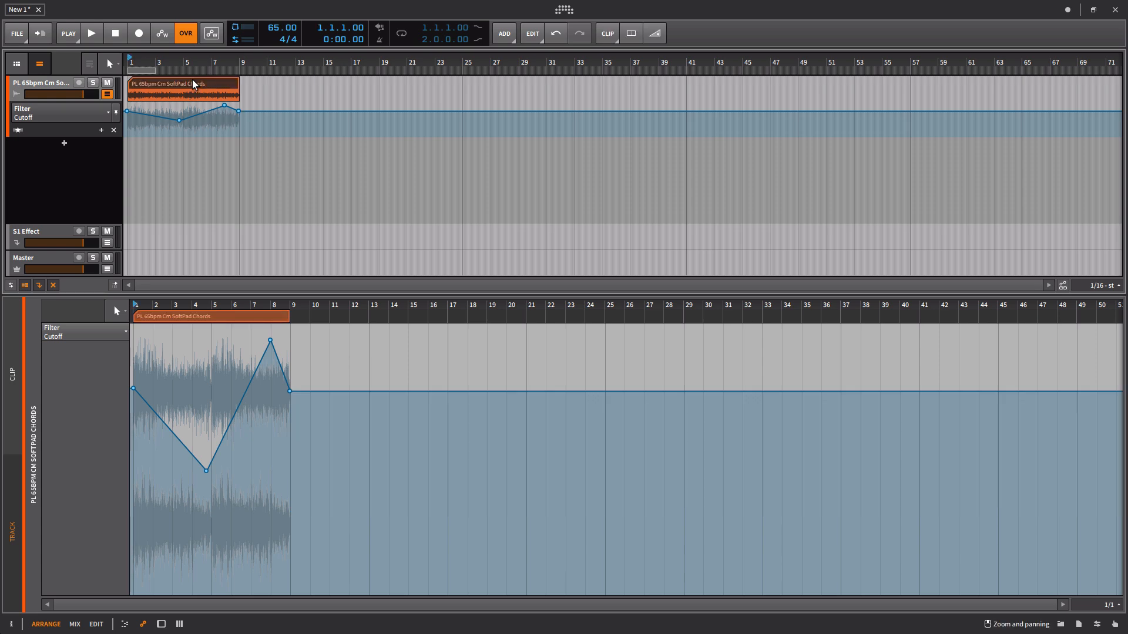
click(12, 374)
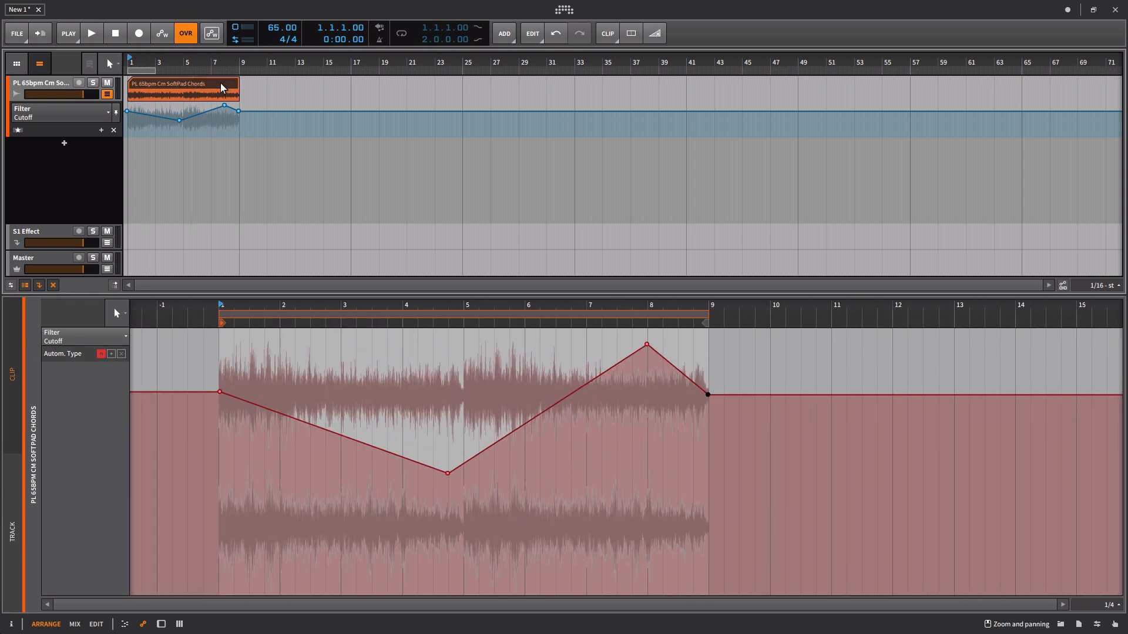
key(ctrl+d)
key(ctrl+d)
key(ctrl+d)
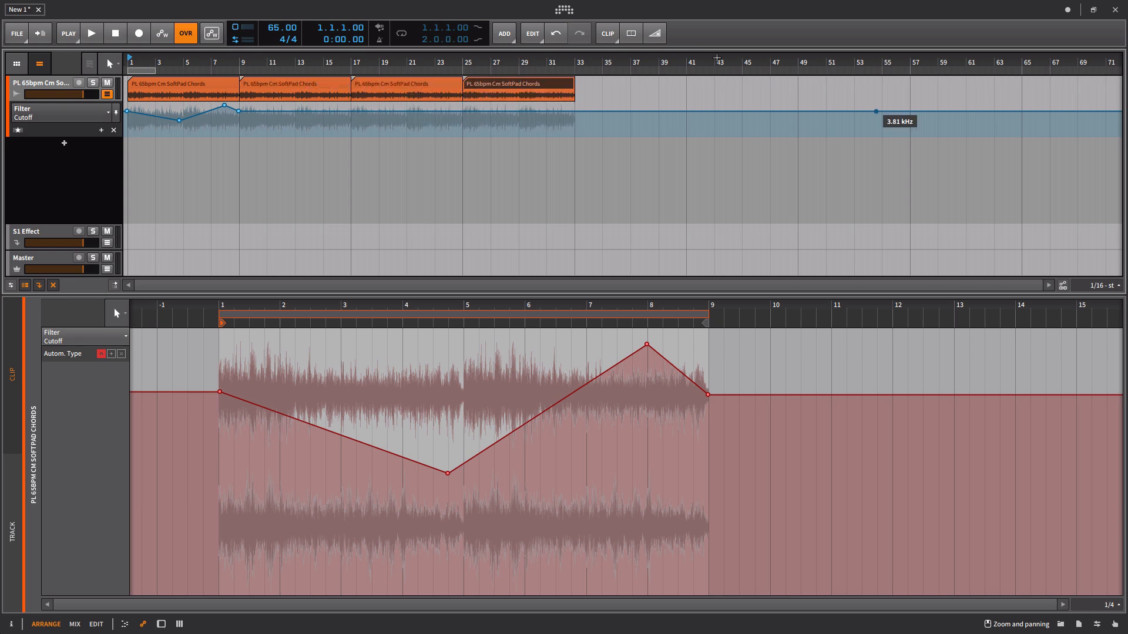
click(563, 37)
click(564, 38)
click(563, 37)
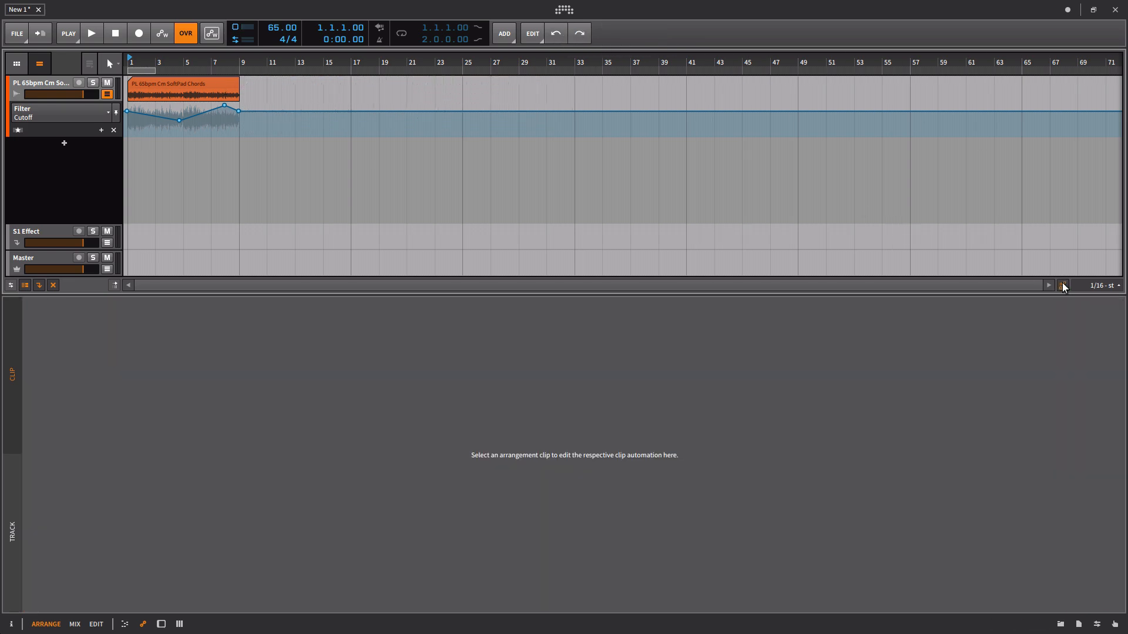
- Duplicate the SoftPad Chords clip twice with automation following the clip, filling the track up to bar 25
click(179, 83)
key(ctrl+d)
key(ctrl+d)
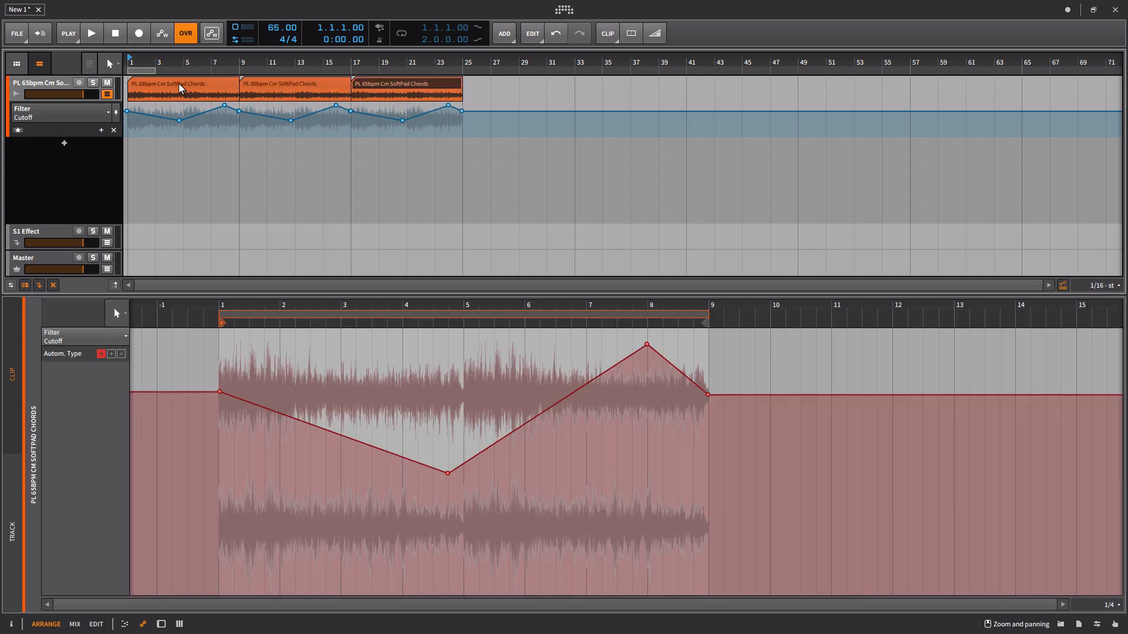
- Add a raised Cutoff point between bars 2 and 3 of the last duplicate's automation
click(334, 433)
double_click(335, 433)
drag(301, 415, 325, 360)
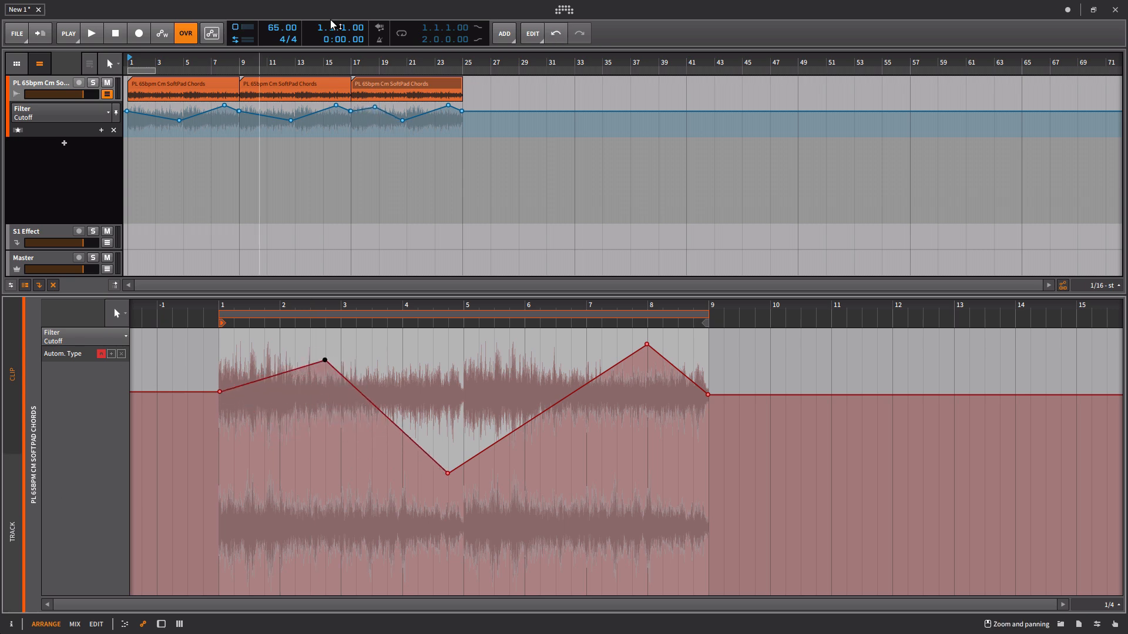
- Enlarge the arranger area and the SoftPad Chords track's height, and zoom in so the whole clip spans most of the timeline
mouse_move(343, 4)
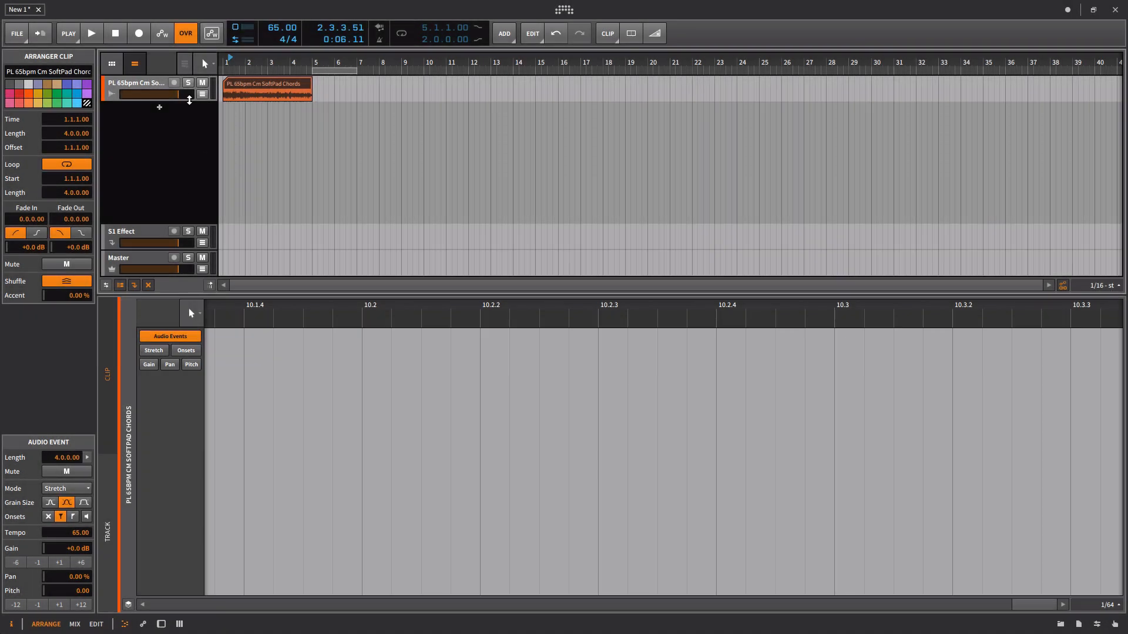
drag(189, 100, 186, 212)
drag(266, 296, 235, 478)
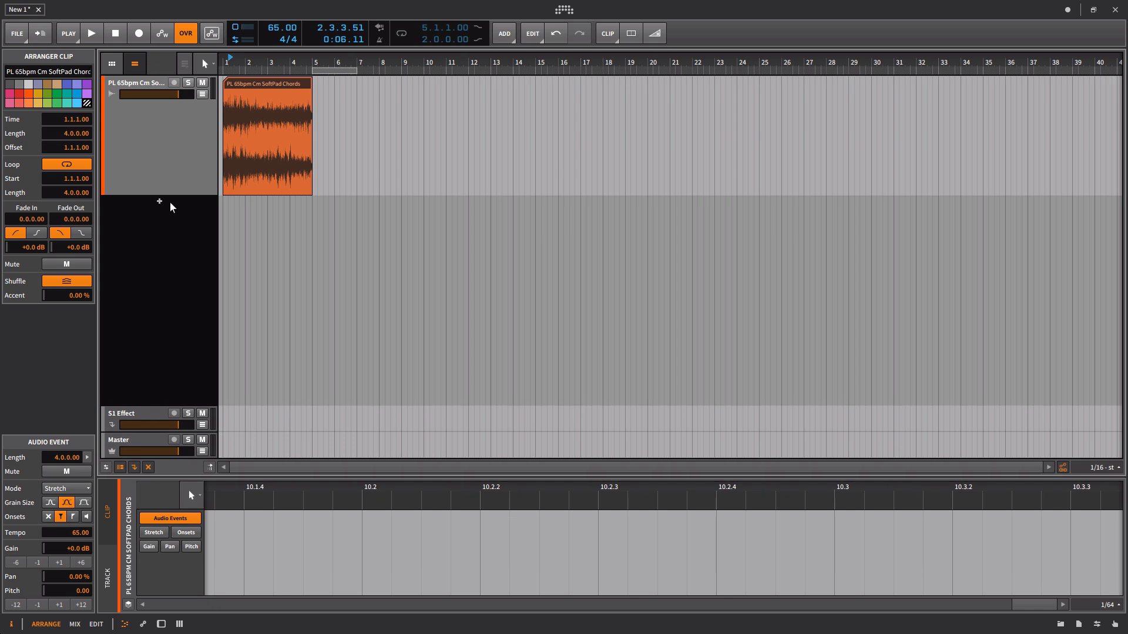
drag(180, 196, 160, 308)
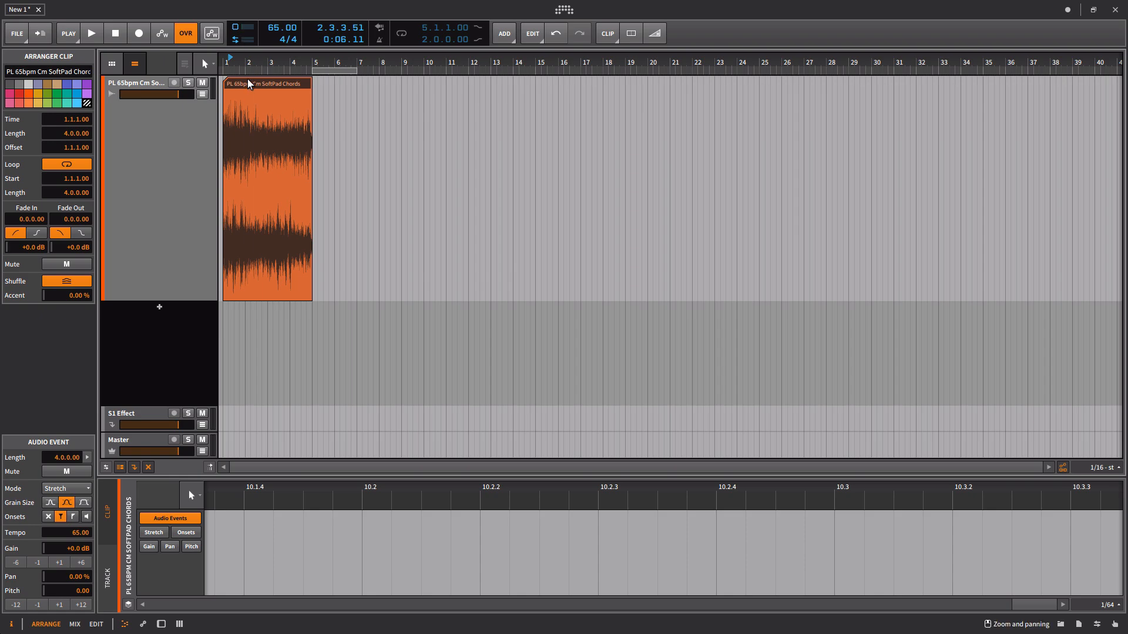
drag(251, 64, 471, 182)
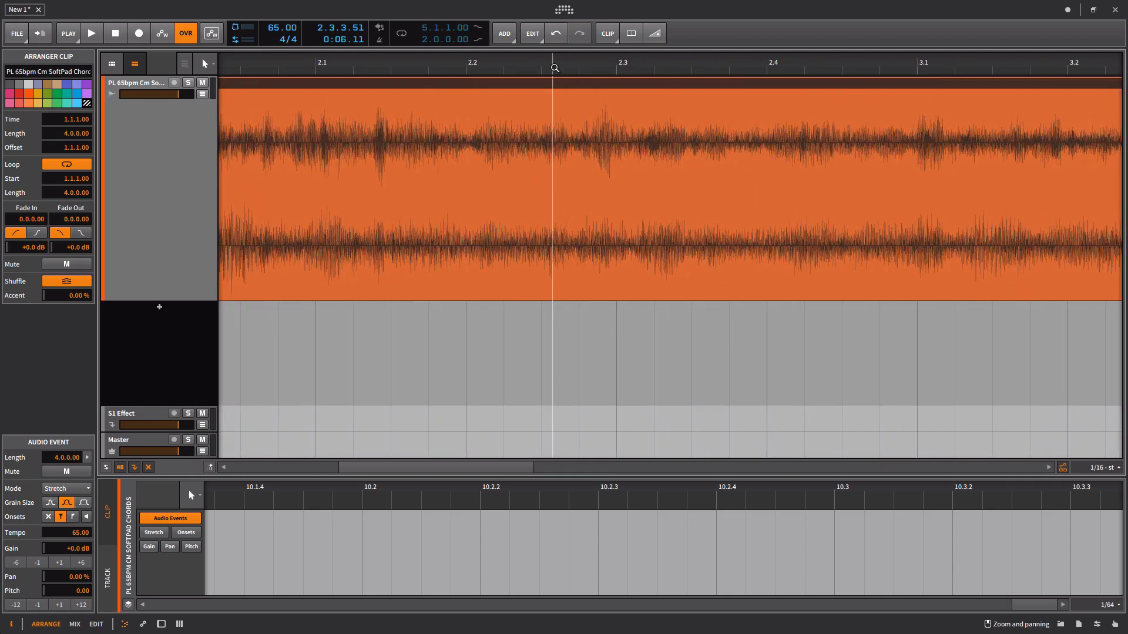
drag(555, 68, 471, 26)
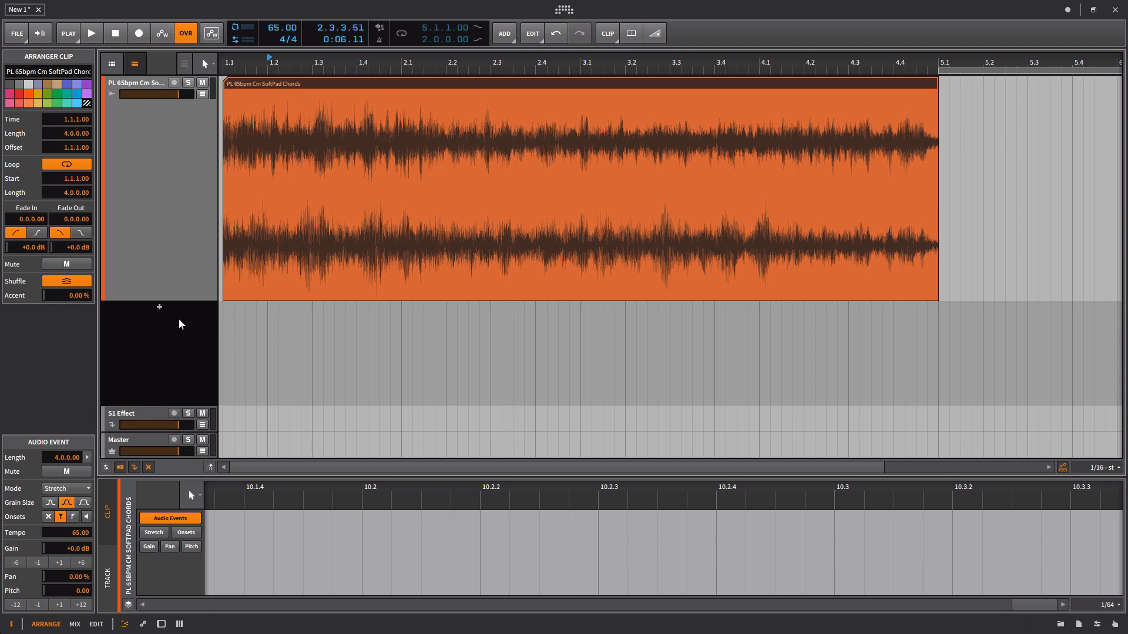
- Reduce the SoftPad Chords track's height, and hide and reshow the inspector
drag(191, 299, 224, 133)
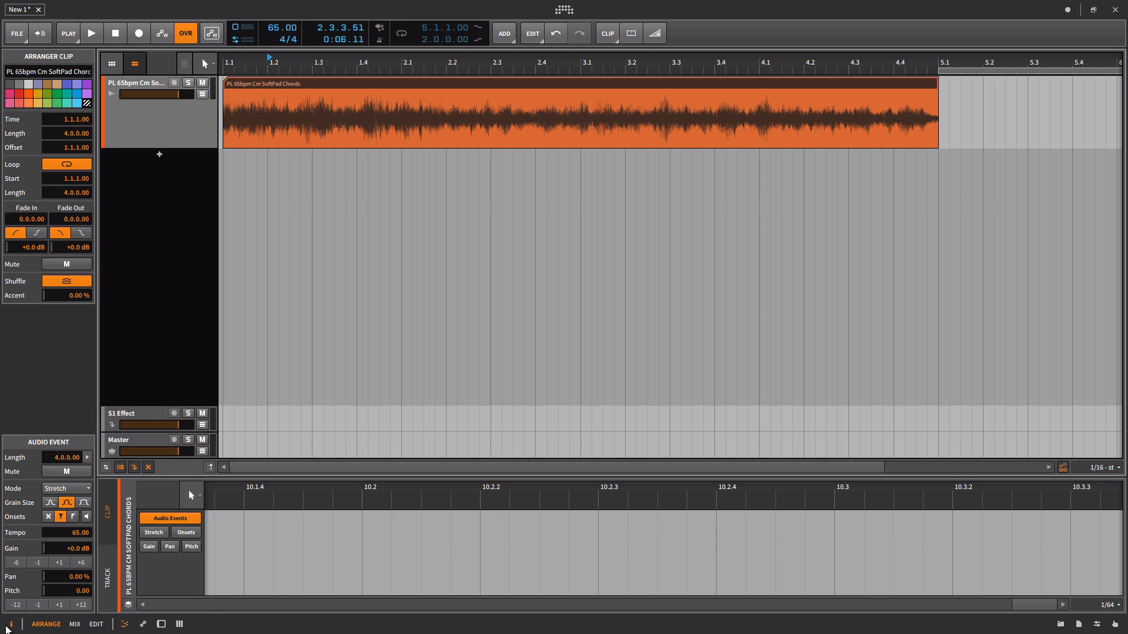
click(10, 625)
click(10, 624)
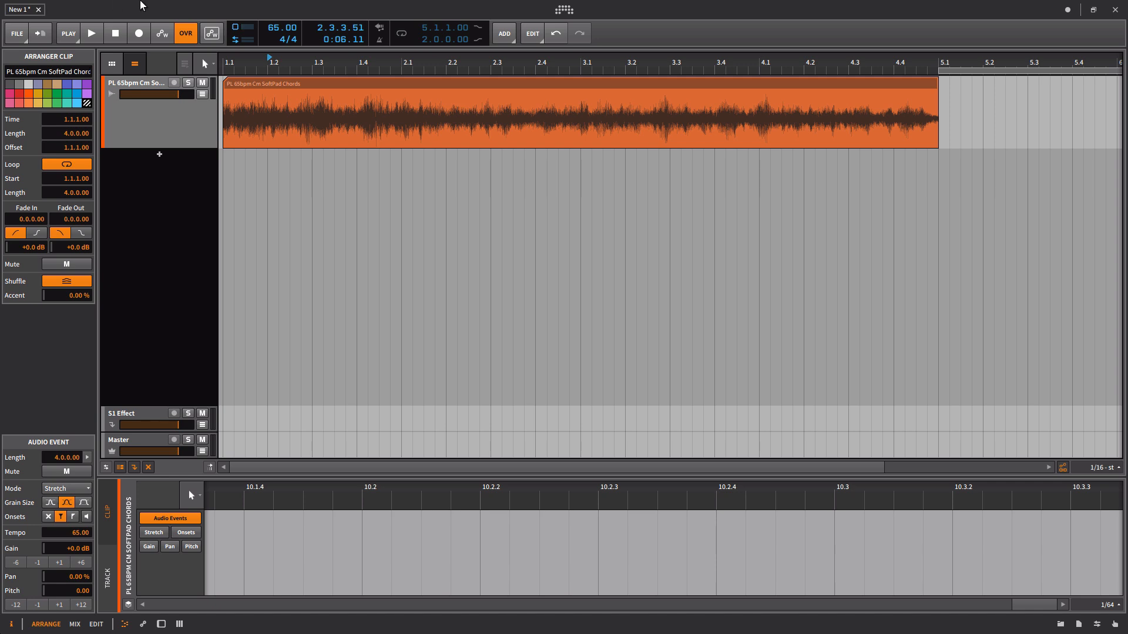
- Fit the whole SoftPad Chords clip in the detail editor, select its audio event, and zoom the arranger out to bar 17
click(283, 80)
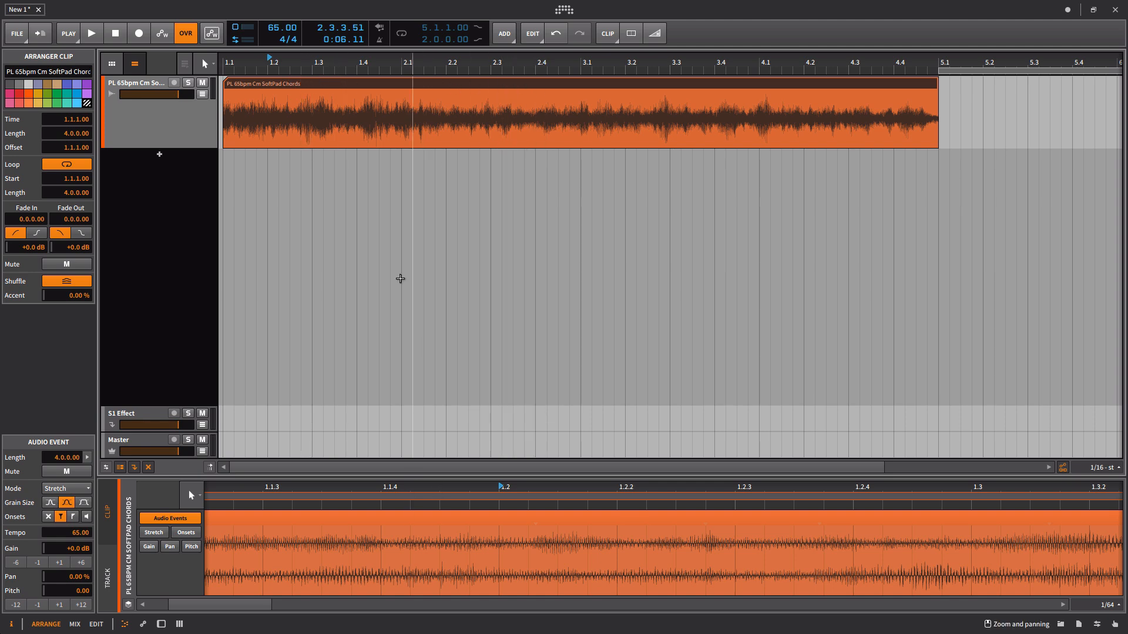
double_click(308, 81)
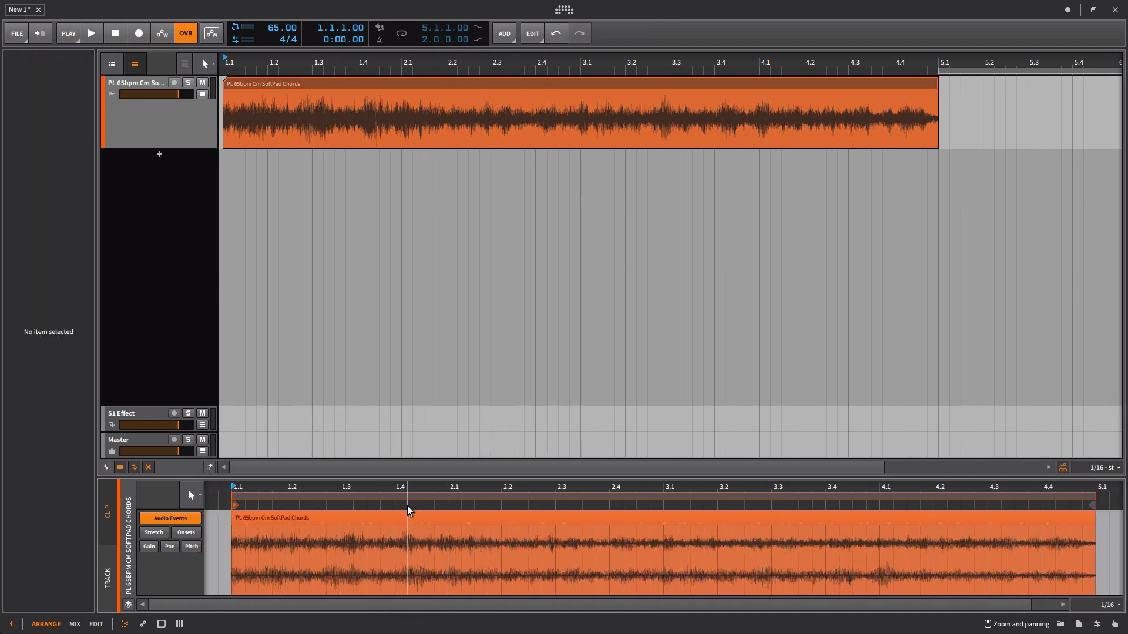
click(394, 518)
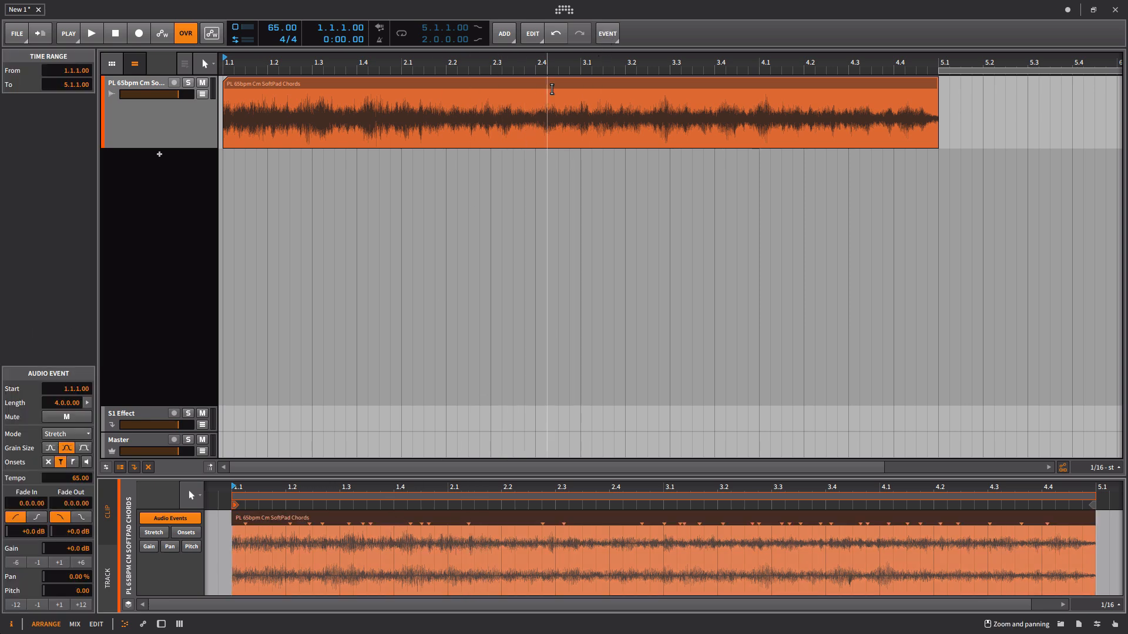
drag(546, 60, 522, 23)
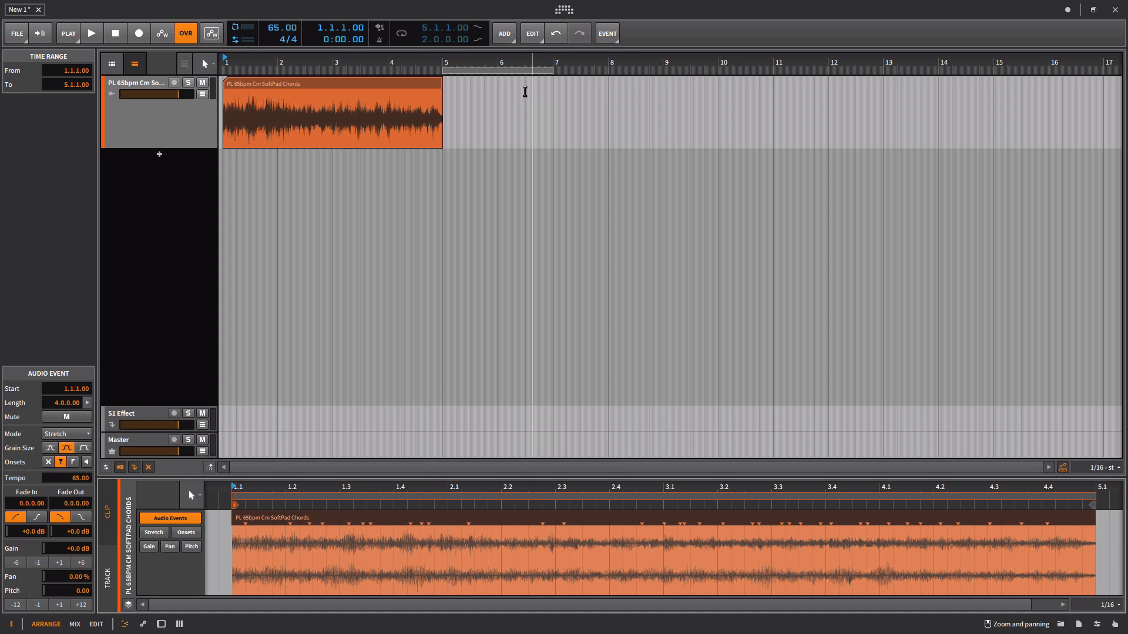
- Try scaling the SoftPad Chords arranger clip to 200%, play it from just before bar 5, and undo the scaling
click(416, 81)
right_click(416, 82)
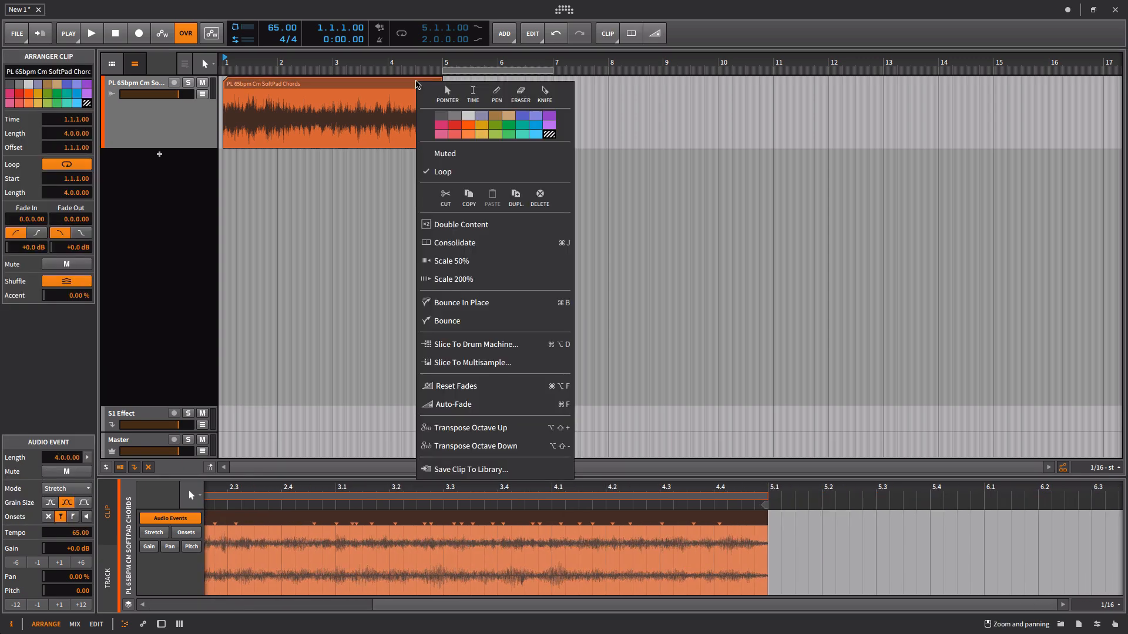
click(524, 279)
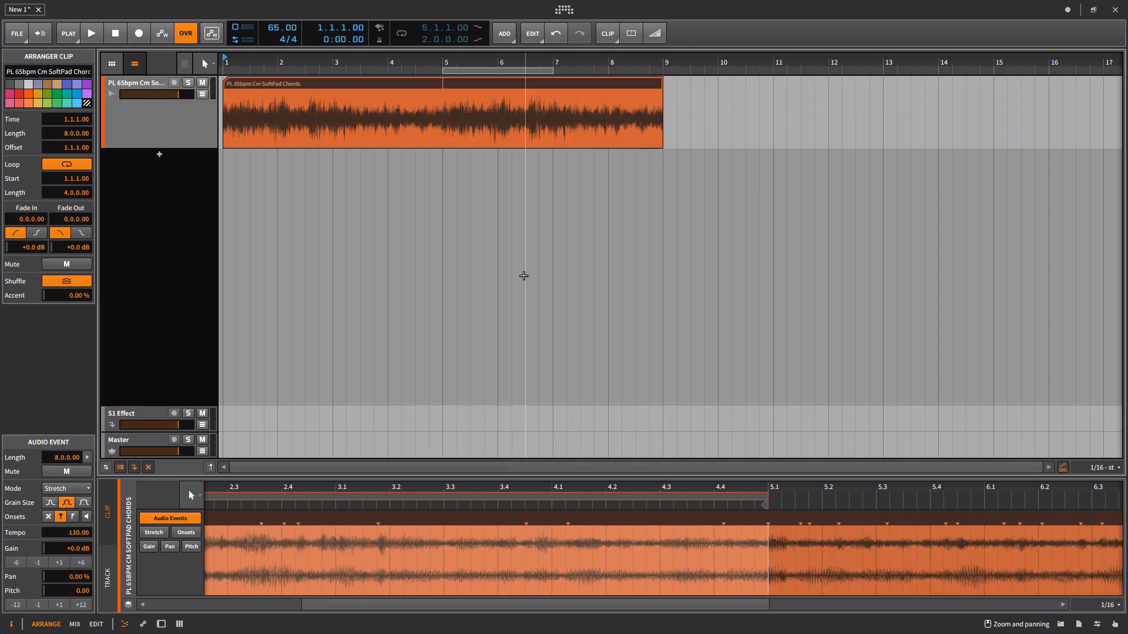
click(428, 61)
key(space)
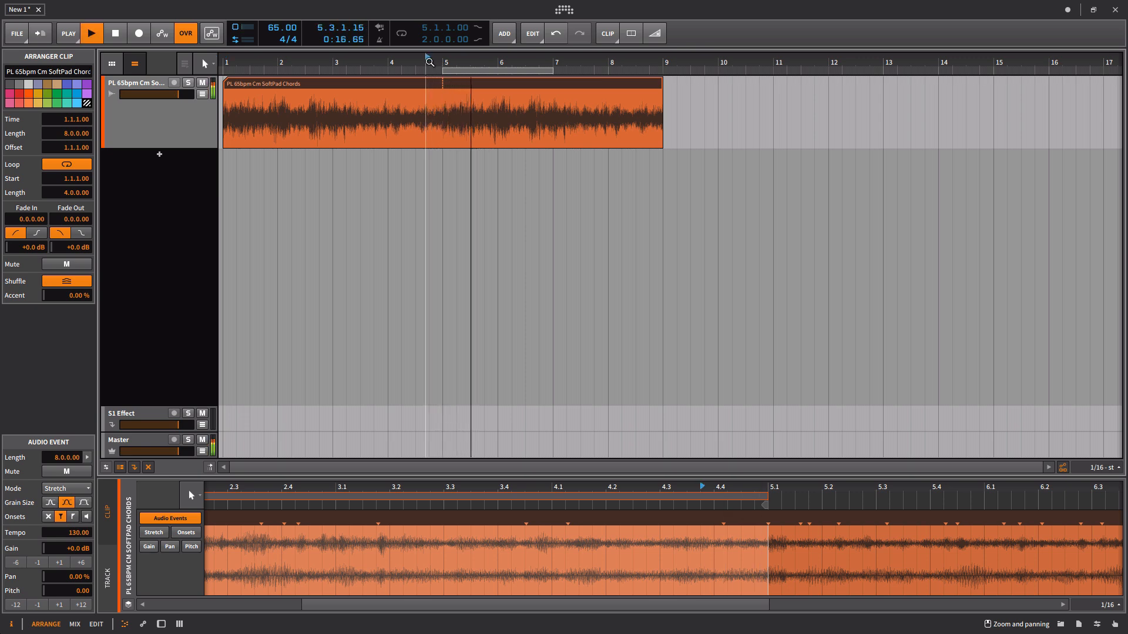
key(space)
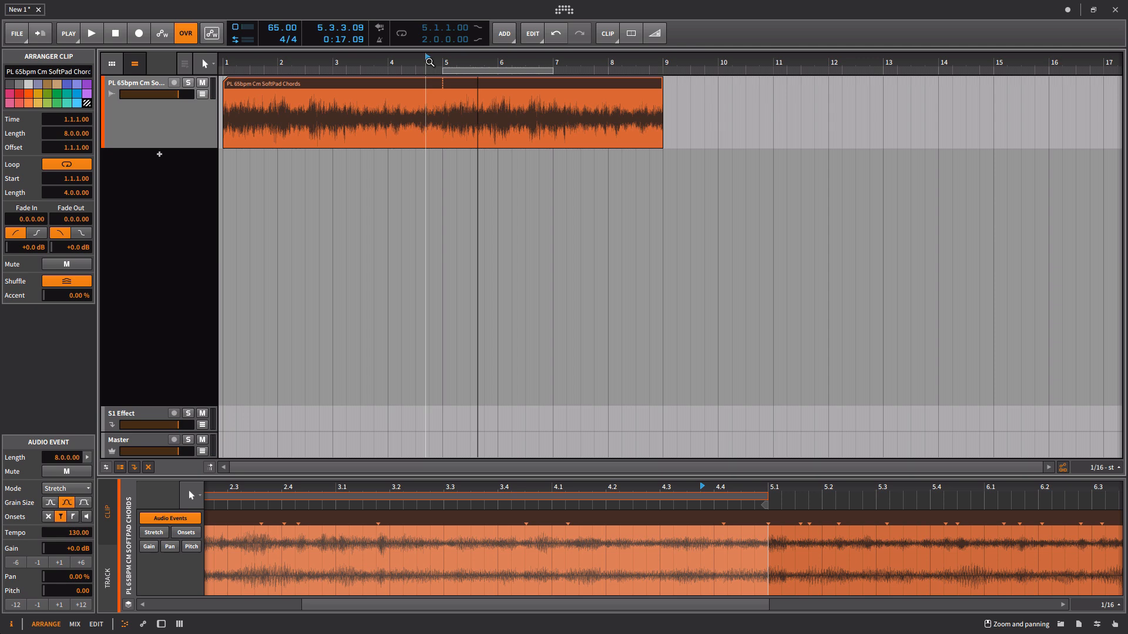
key(ctrl+z)
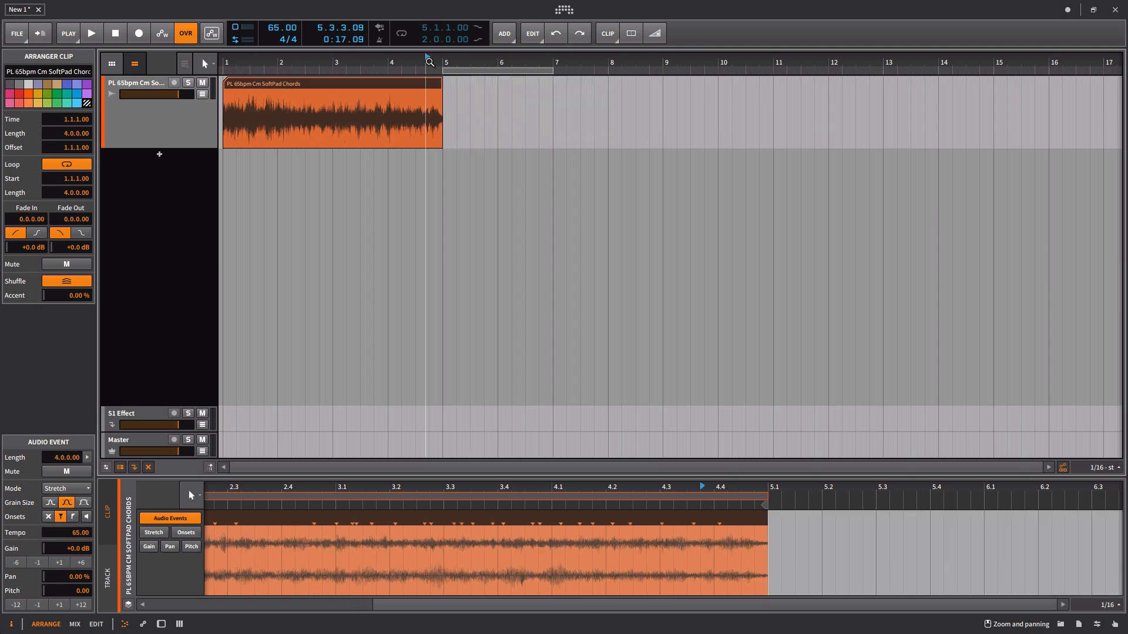
- Scale the audio event inside the SoftPad Chords clip to 200%, and try extending the arranger clip to a length of 6.3.0.0
click(481, 90)
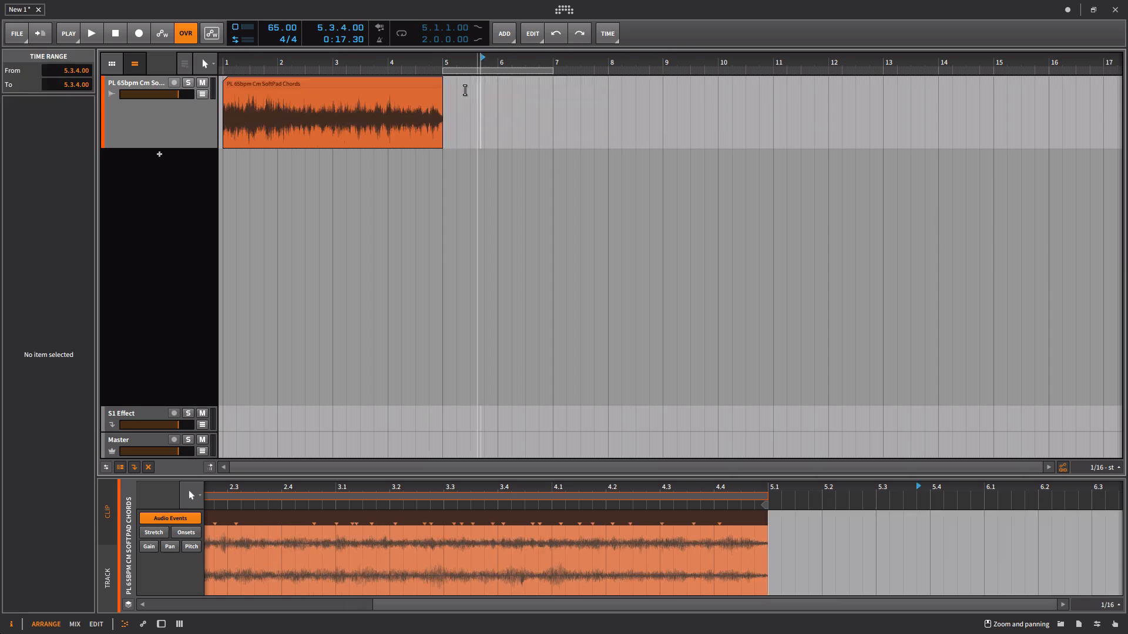
click(435, 84)
click(619, 522)
click(718, 526)
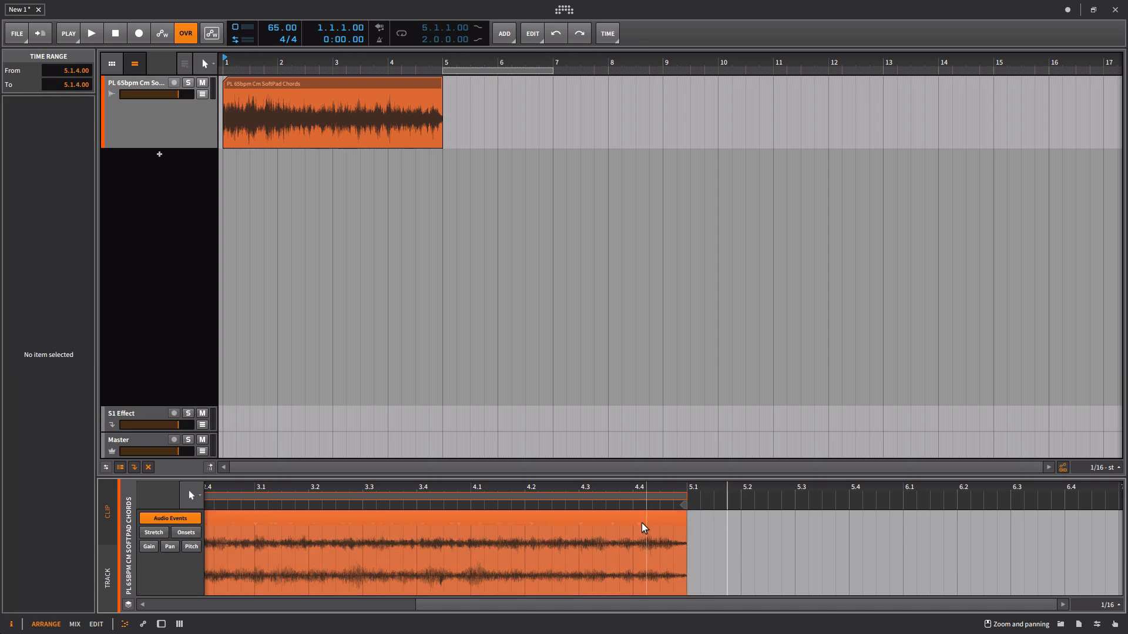
click(638, 522)
right_click(632, 523)
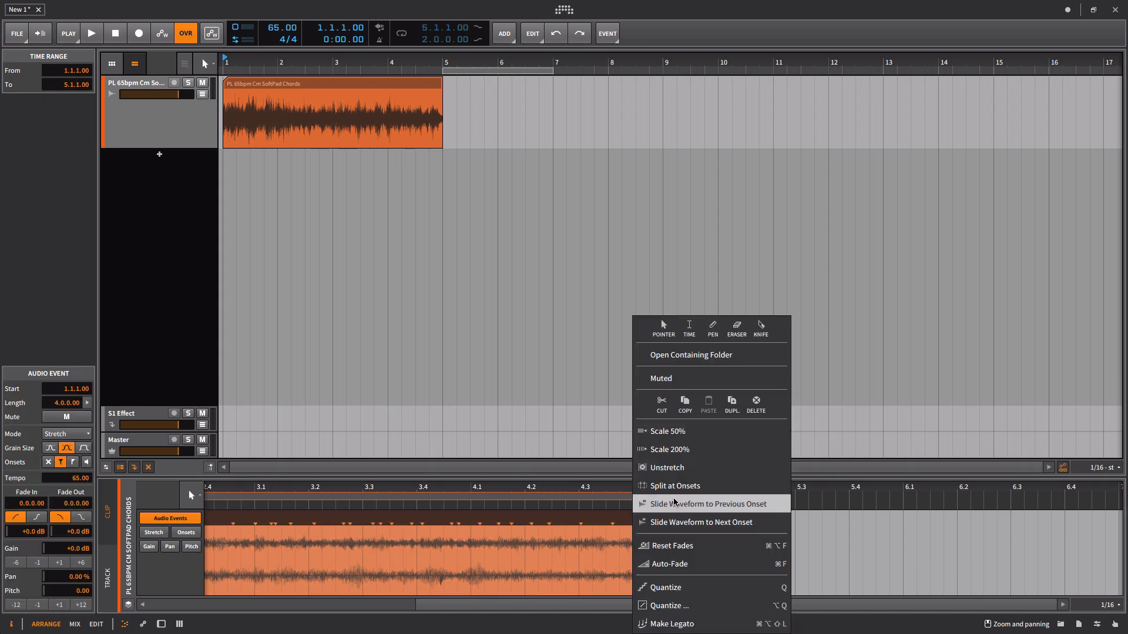
click(650, 446)
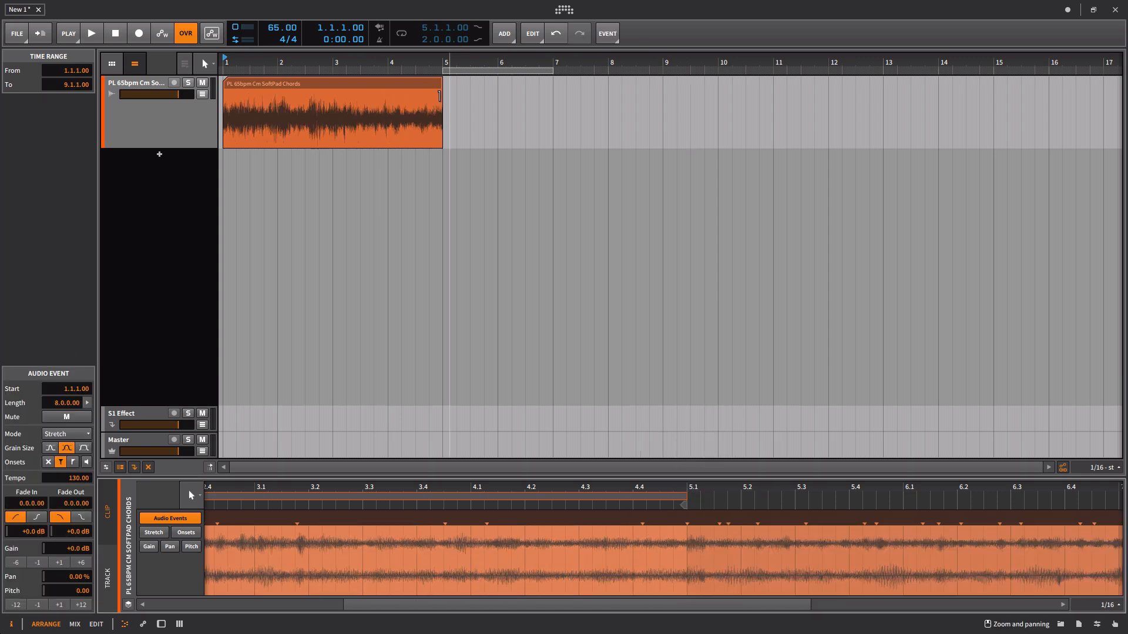
drag(440, 83, 593, 92)
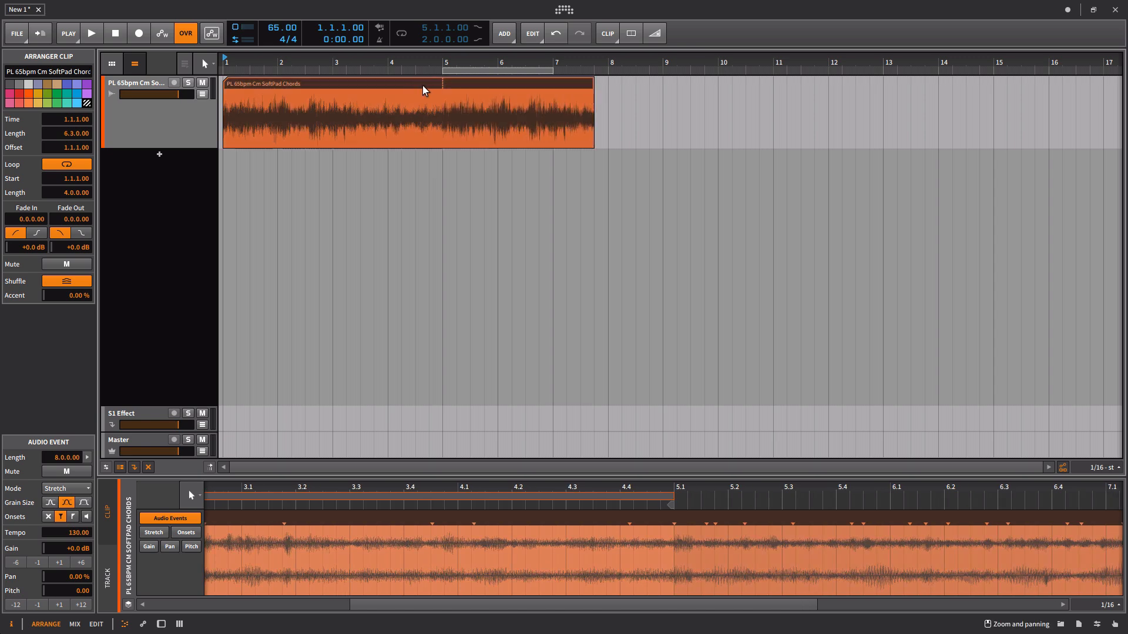
key(ctrl+z)
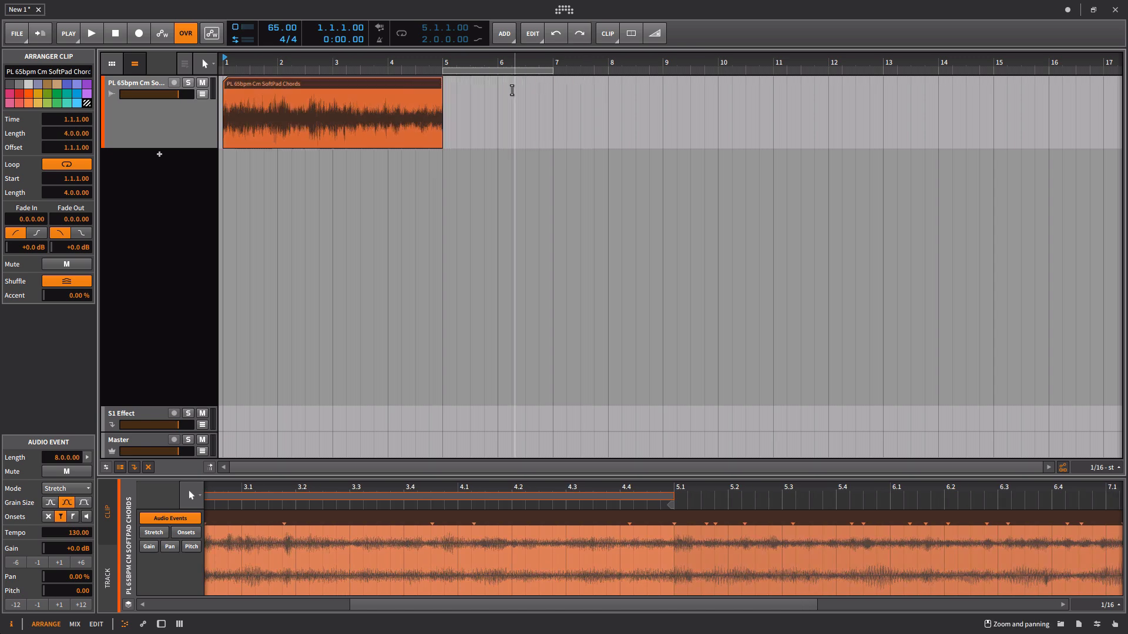
- Consolidate the SoftPad Chords clip, extend it past bar 11, and extend its audio event in the editor to bar 9
click(631, 33)
drag(440, 86, 684, 98)
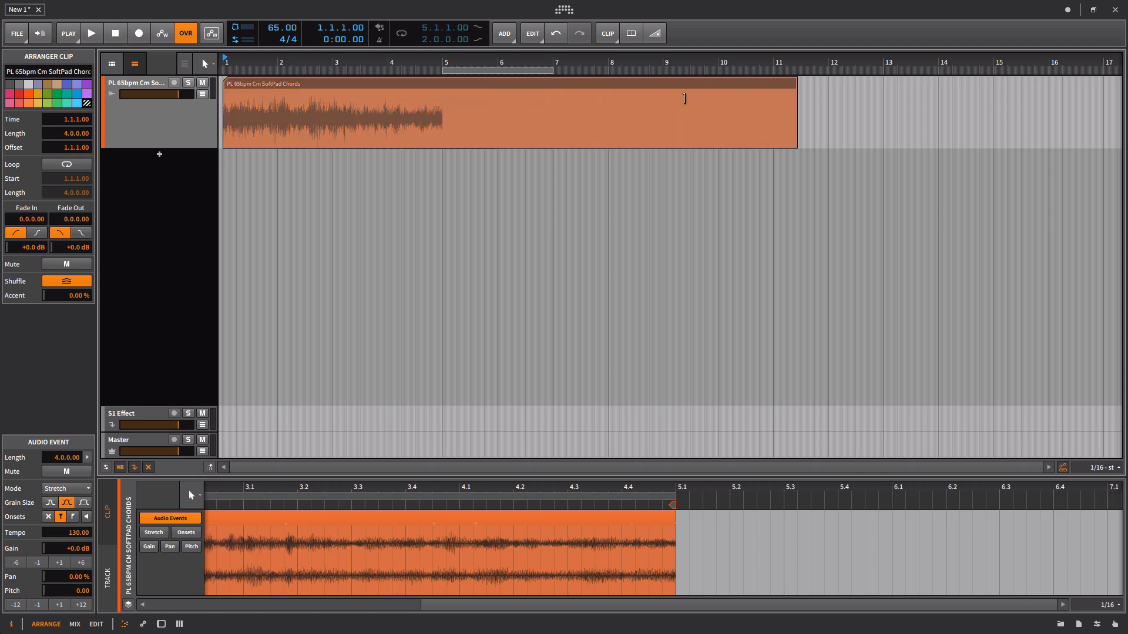
drag(674, 517, 1116, 528)
drag(631, 493, 444, 492)
drag(568, 524, 811, 525)
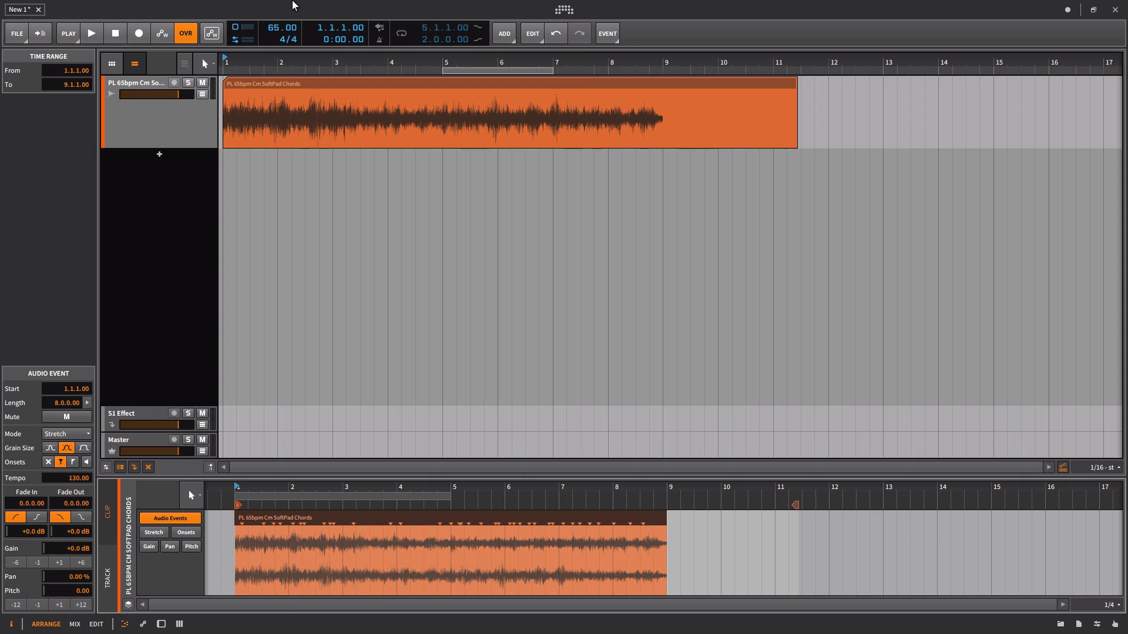
- Lengthen the SoftPad Chords arranger clip to 14 bars, so it ends at bar 15
click(252, 86)
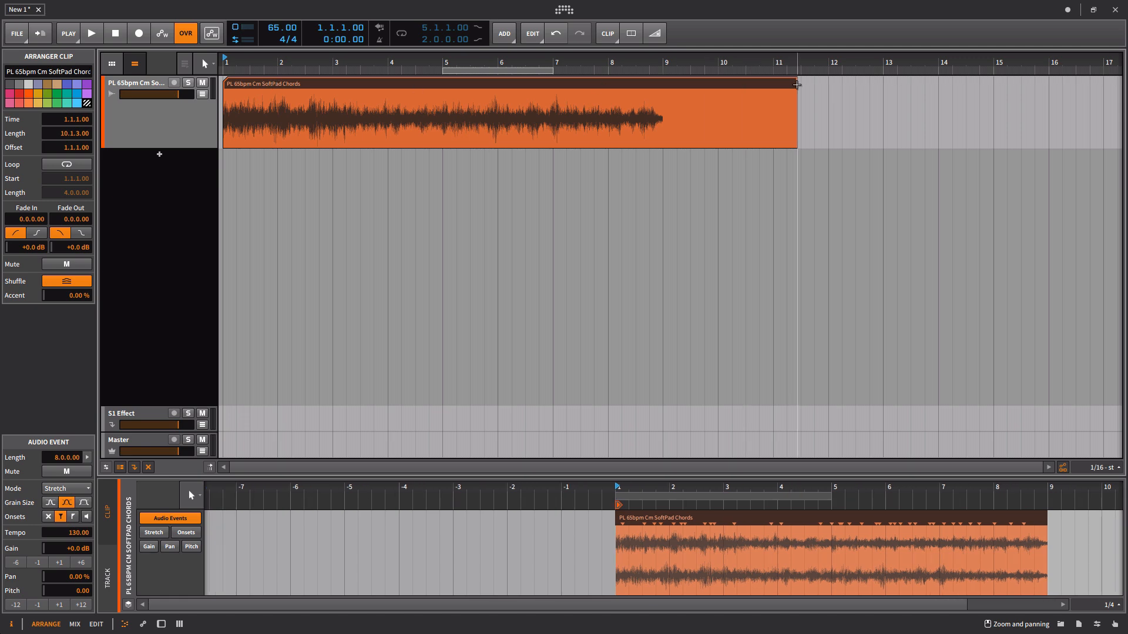
drag(793, 84, 993, 86)
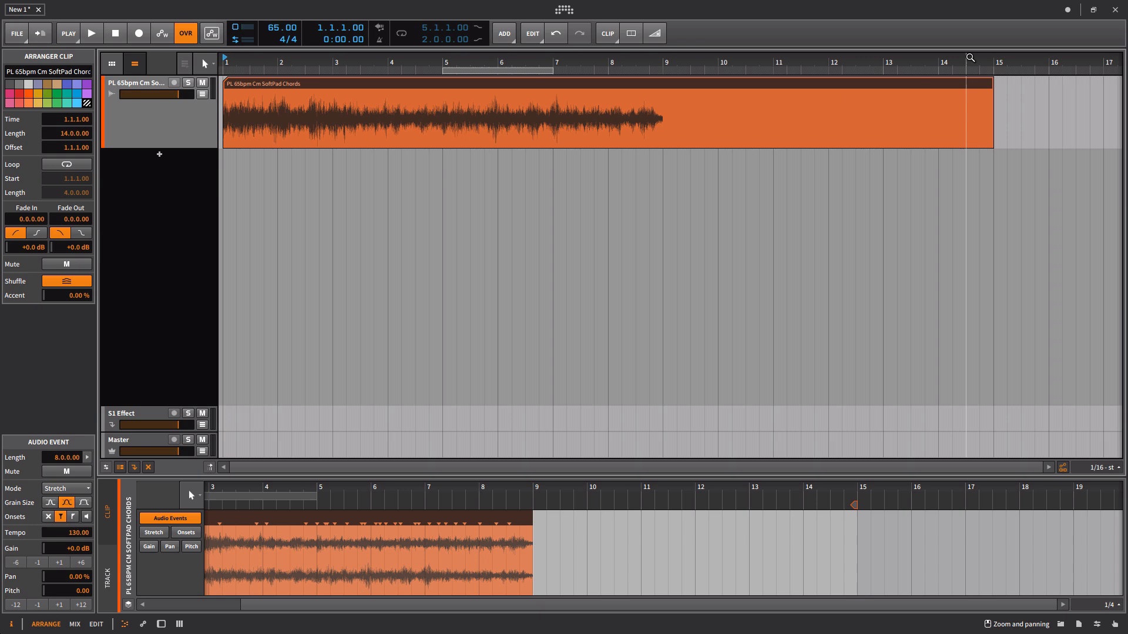
drag(482, 56, 496, 483)
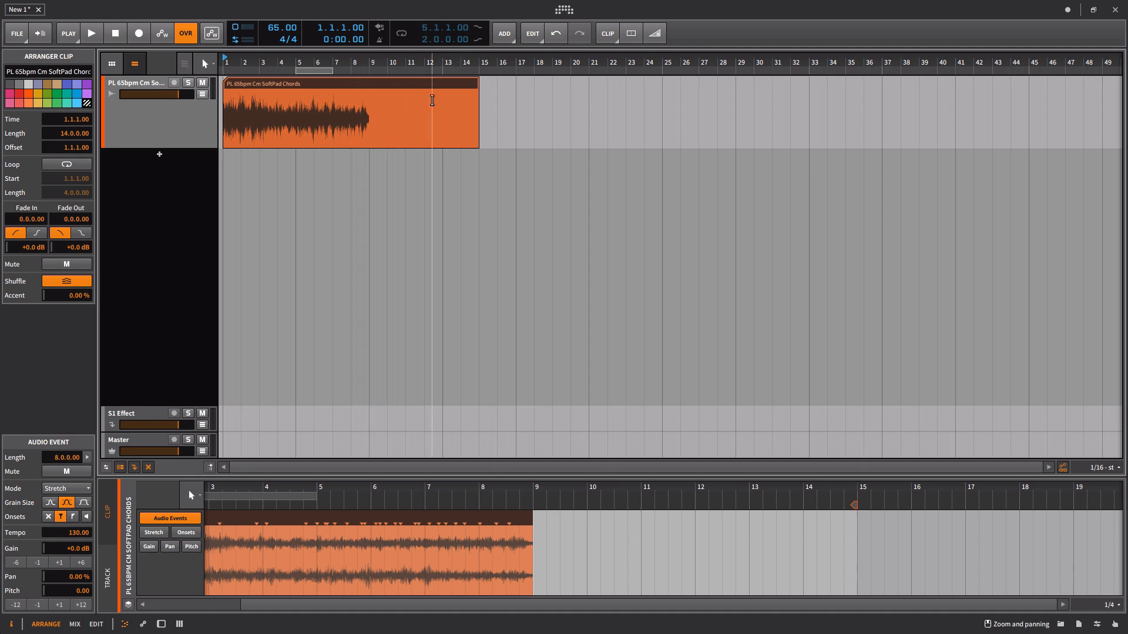
- Apply Auto-Fade to the SoftPad Chords arranger clip and play it from 8.3.1 past the end of its audio
click(396, 83)
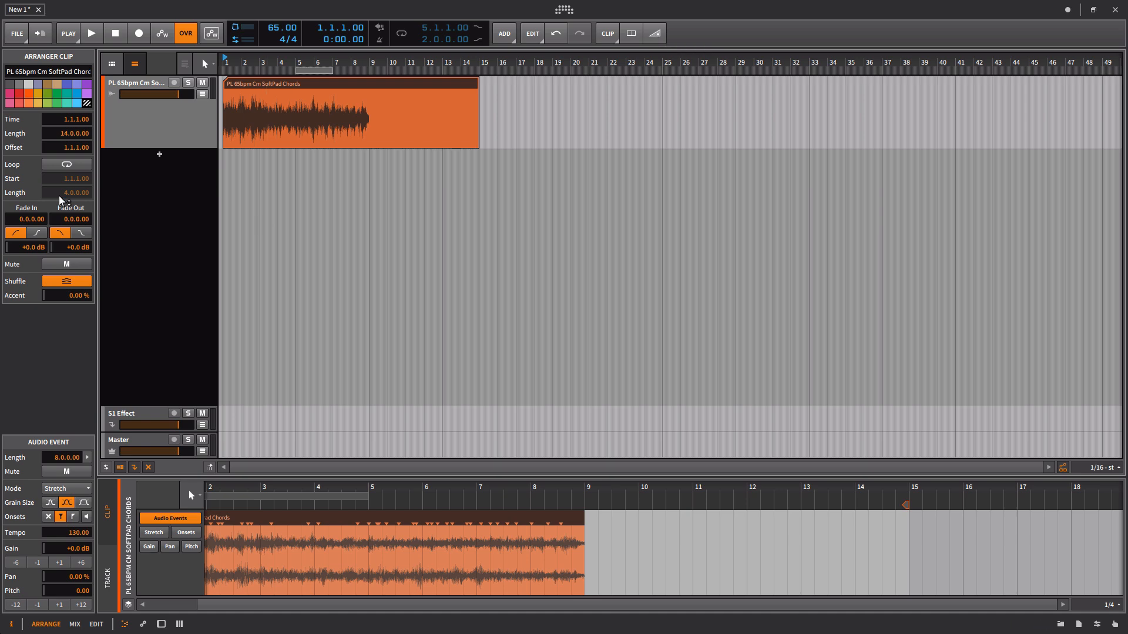
click(656, 34)
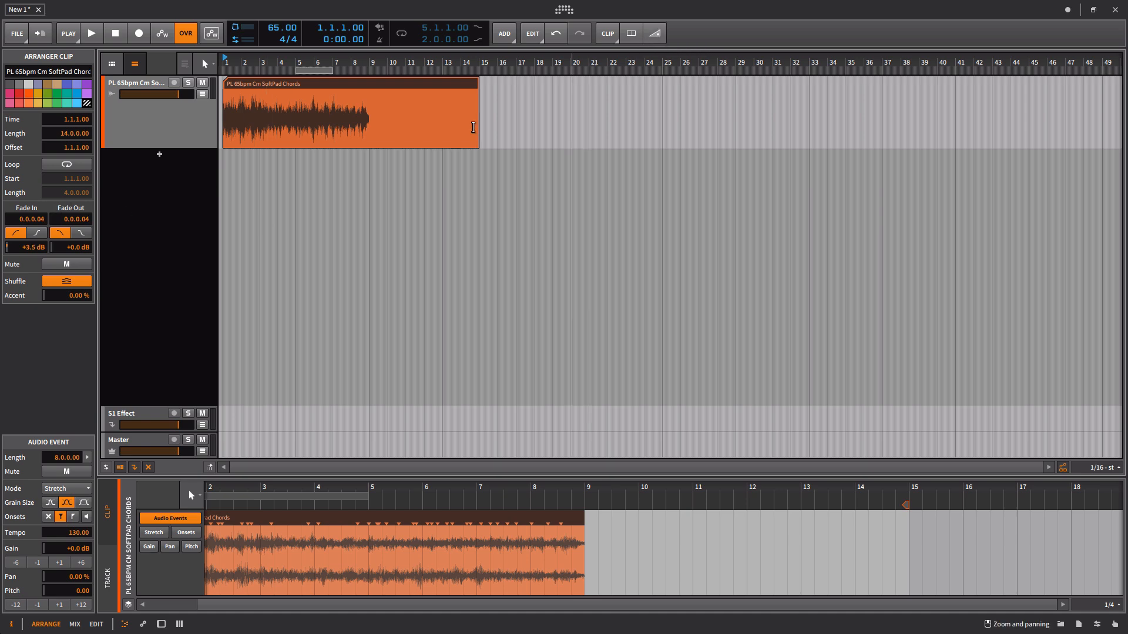
click(566, 495)
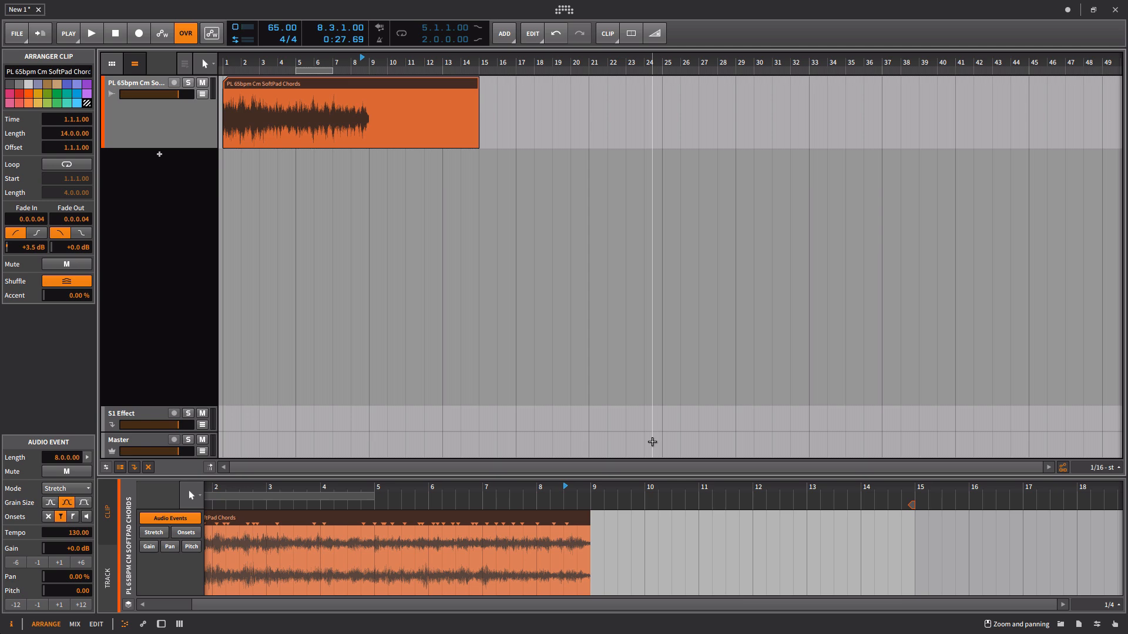
key(space)
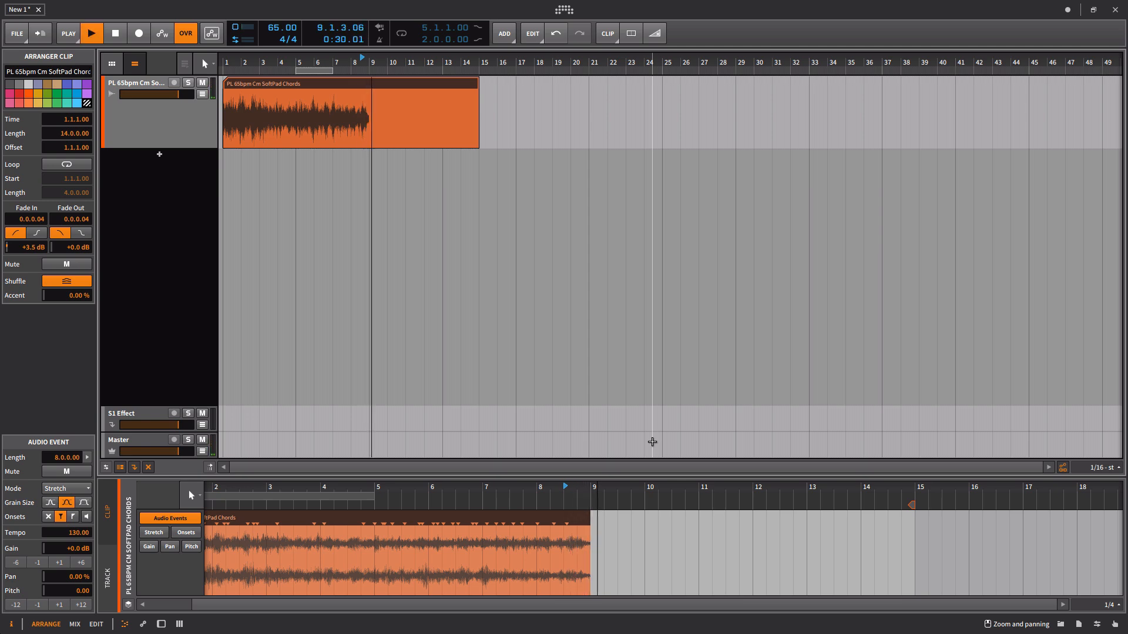
key(space)
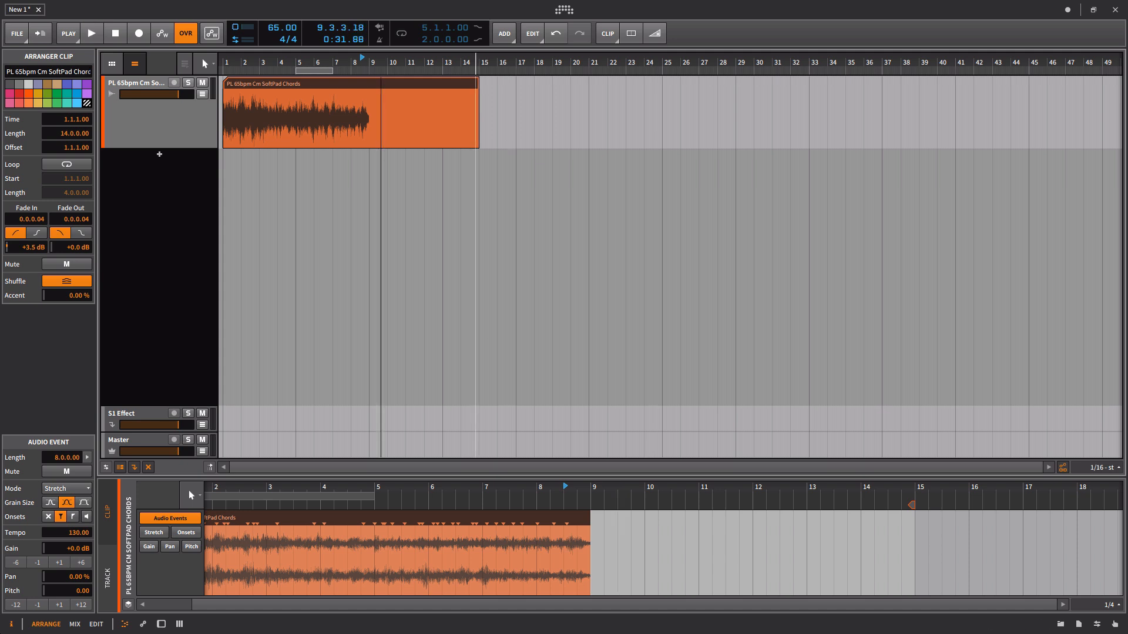
- Examine the automatic fade-out at the clip's end at bar 15, and try resetting the clip's fades
drag(482, 65, 746, 69)
drag(843, 68, 883, 185)
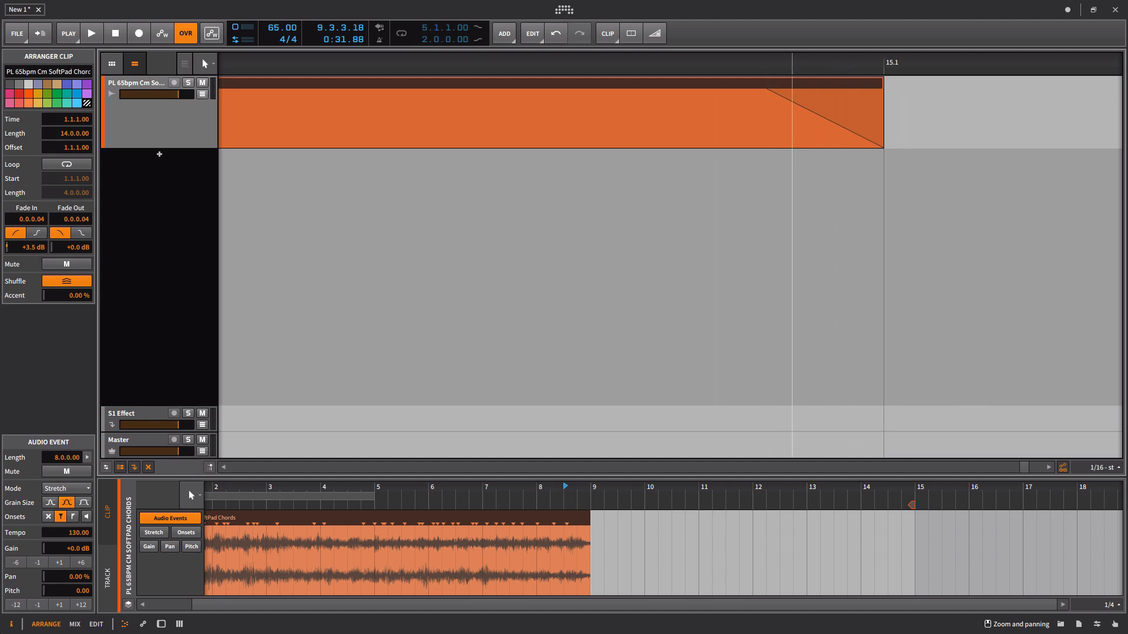
drag(792, 66, 639, 2)
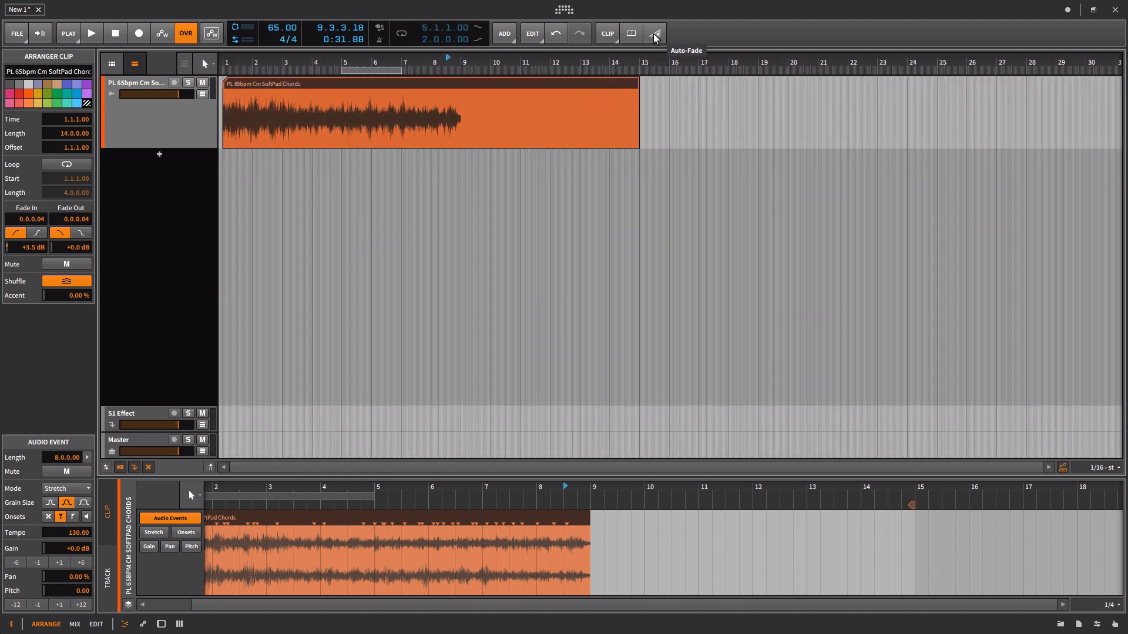
right_click(613, 87)
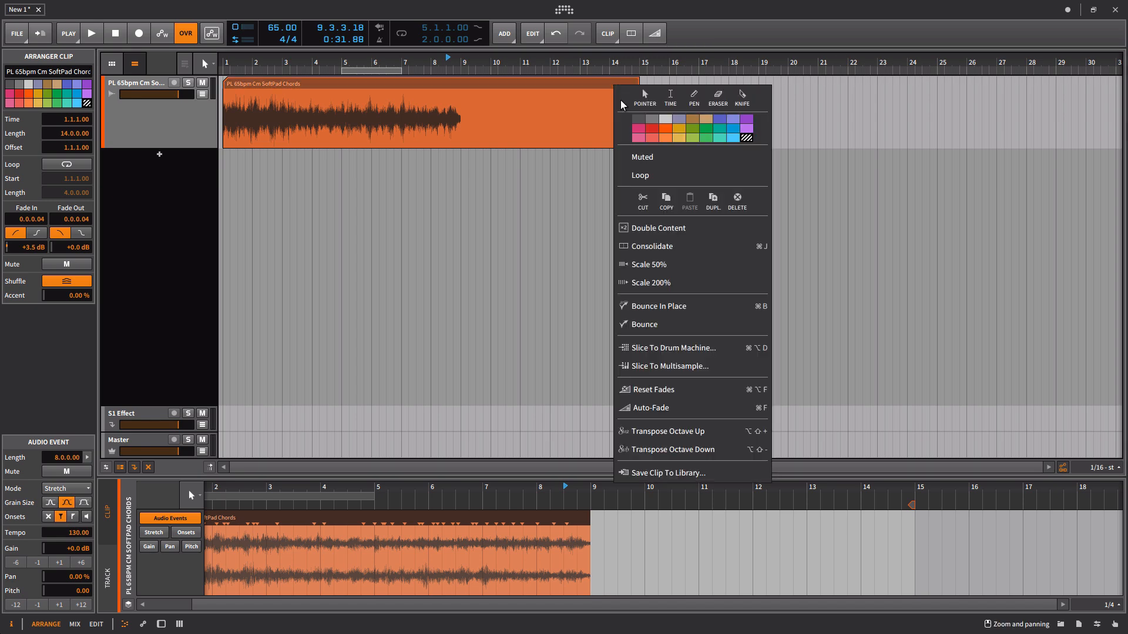
click(724, 390)
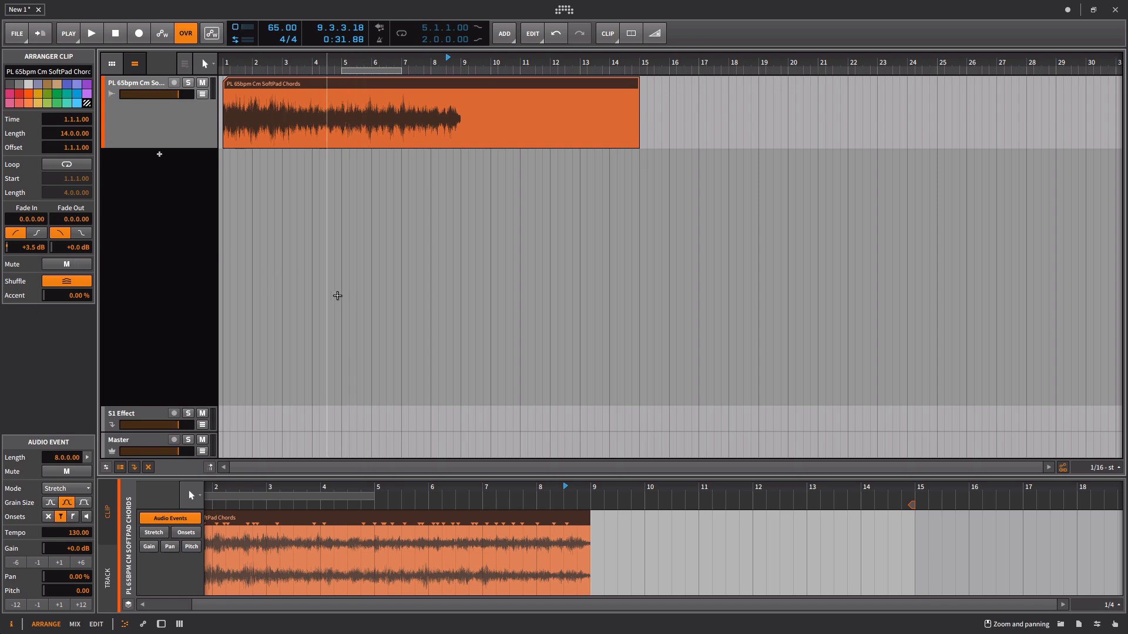
- Apply Auto-Fade to the audio event in the editor, play past its end, and inspect the fade-out at bar 9
click(323, 519)
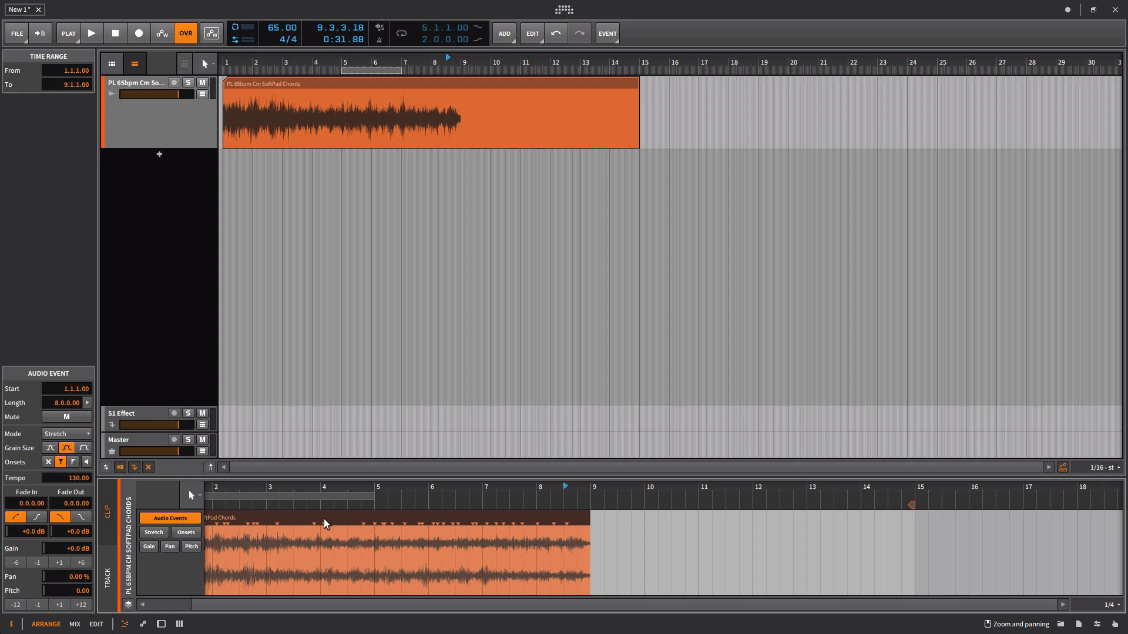
key(space)
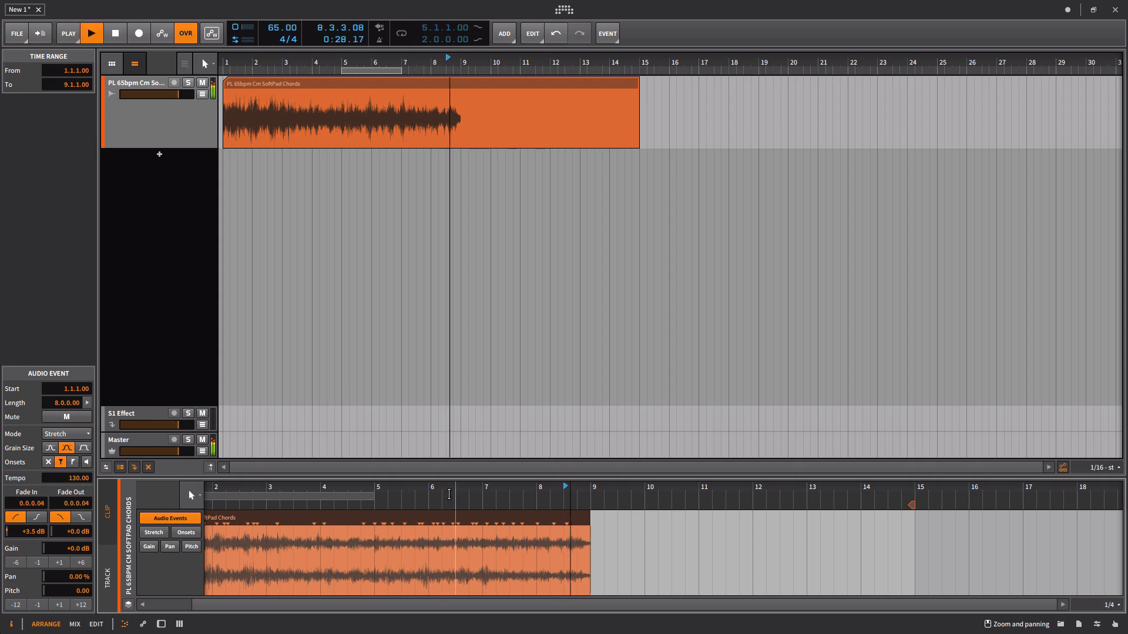
key(space)
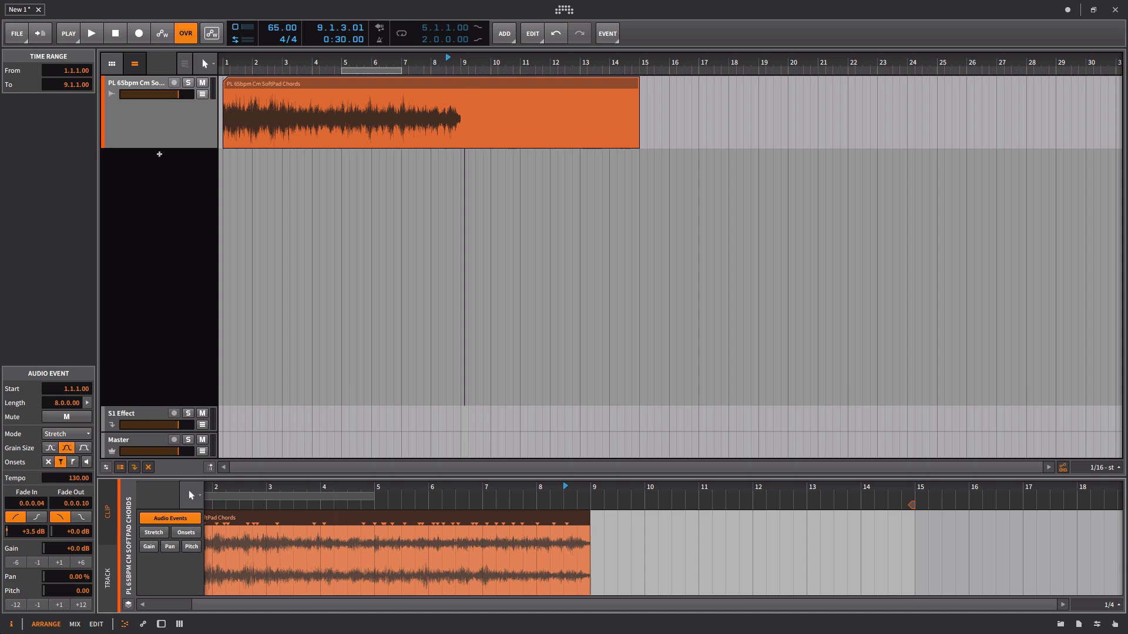
key(space)
drag(589, 495, 757, 495)
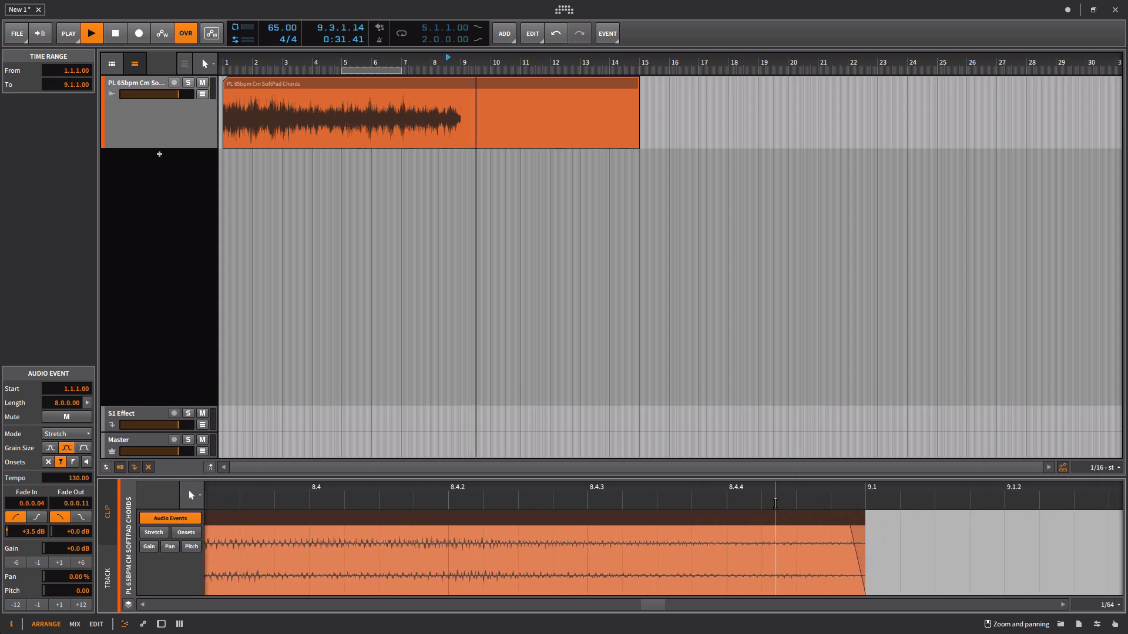
key(space)
click(773, 541)
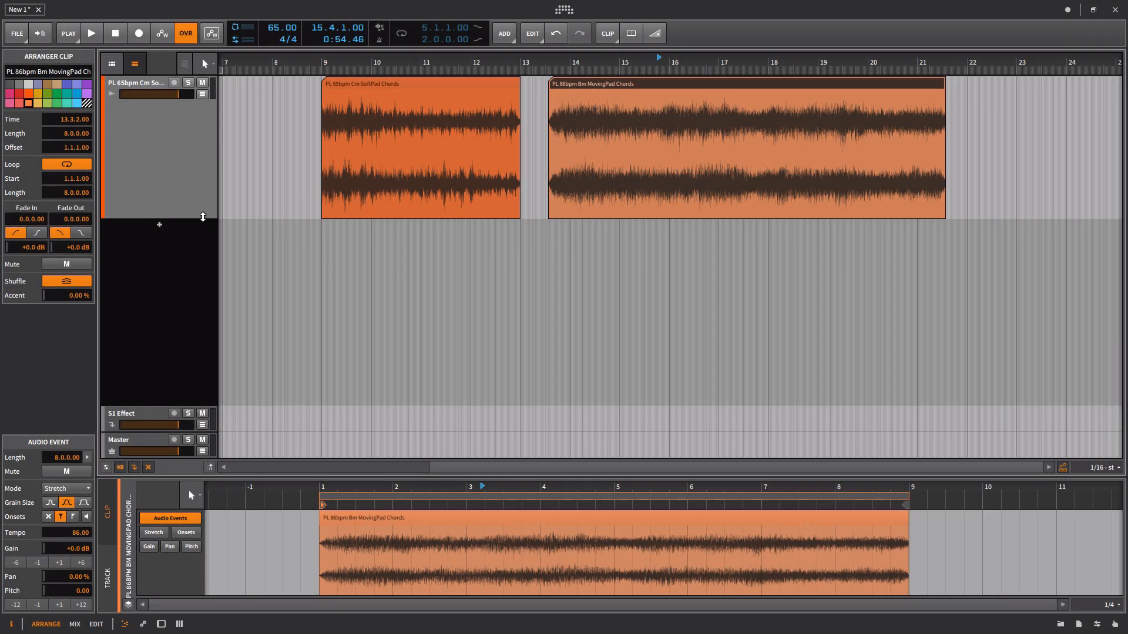
- Increase the height of the track holding the SoftPad Chords and MovingPad Chords clips
drag(203, 219, 203, 243)
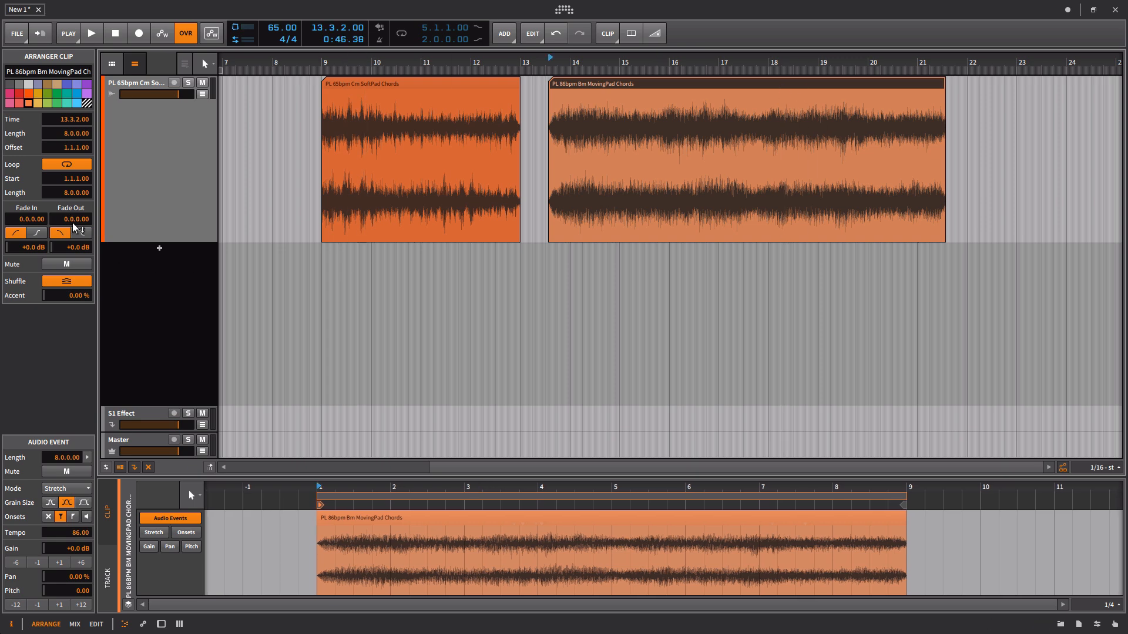
- Try a 3.0.3.00 fade-out with a +3.4 dB curve and both curve shapes on the MovingPad Chords clip, and remove it
mouse_move(69, 220)
mouse_down()
mouse_move(69, 158)
mouse_move(70, 221)
mouse_up()
drag(940, 93, 778, 91)
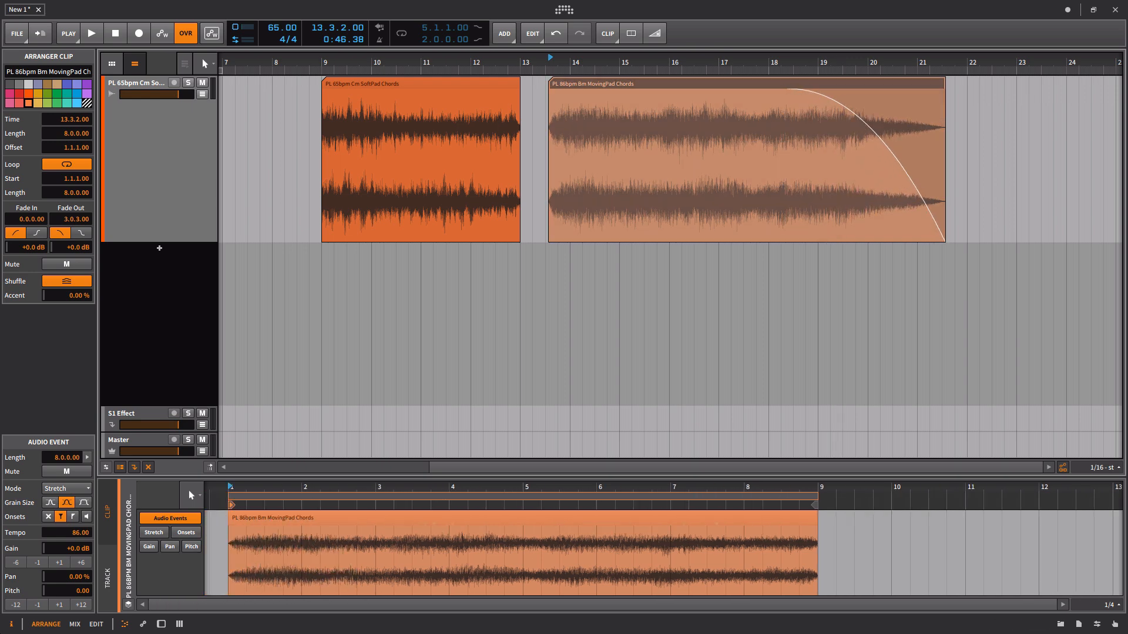
drag(846, 109, 846, 119)
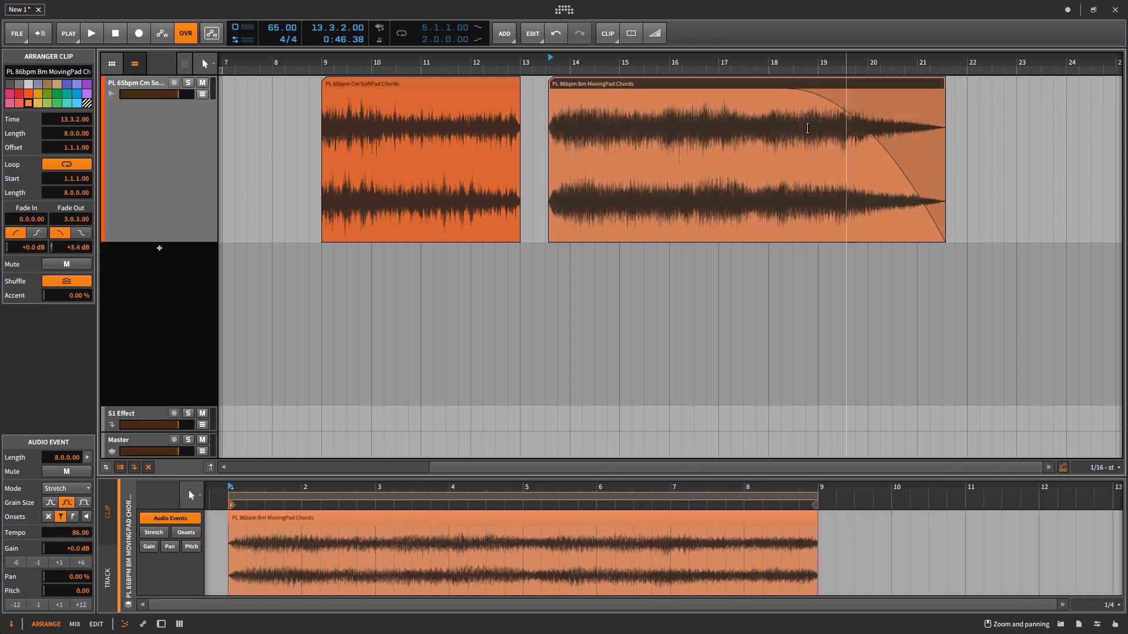
click(81, 233)
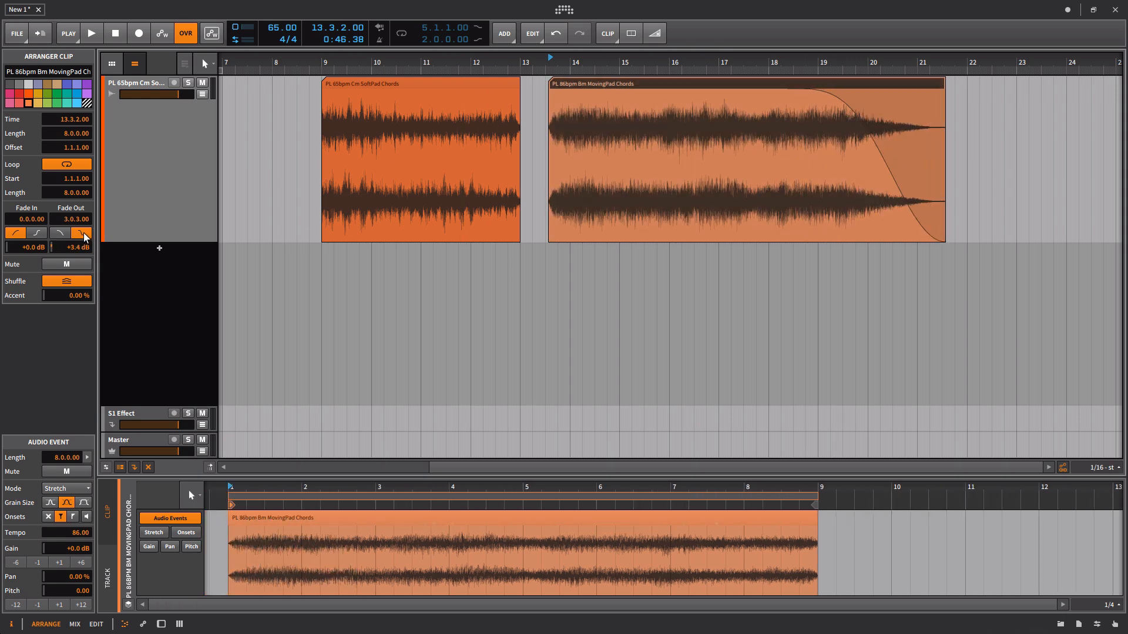
click(62, 234)
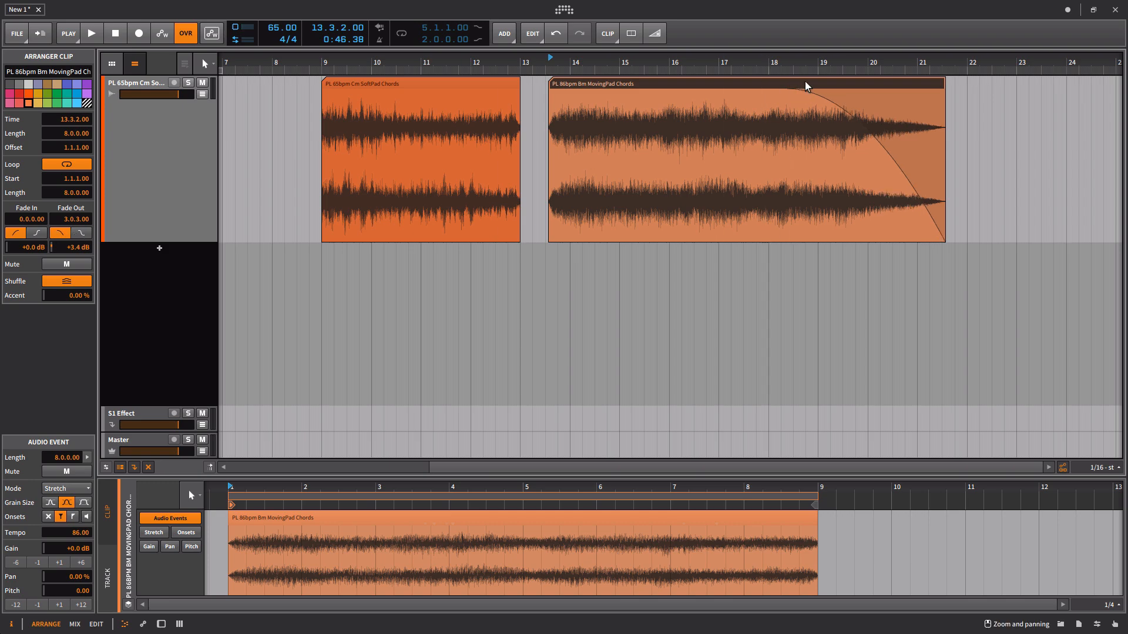
drag(787, 90, 953, 86)
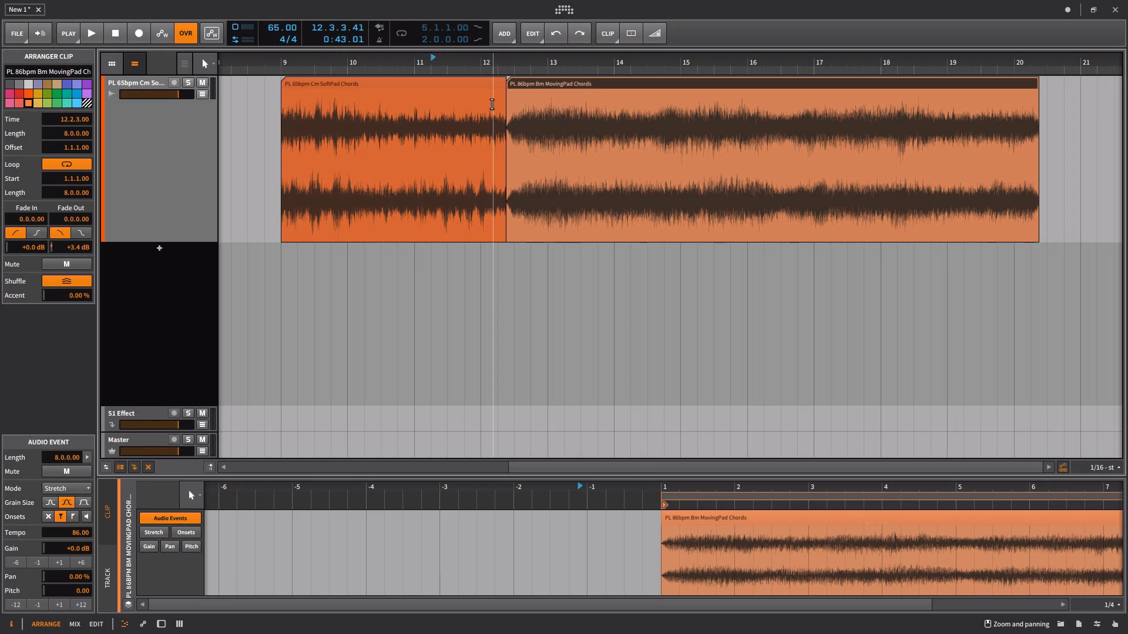
- Play the hard transition from the SoftPad Chords clip into the MovingPad Chords clip, starting around bar 12
click(480, 56)
key(space)
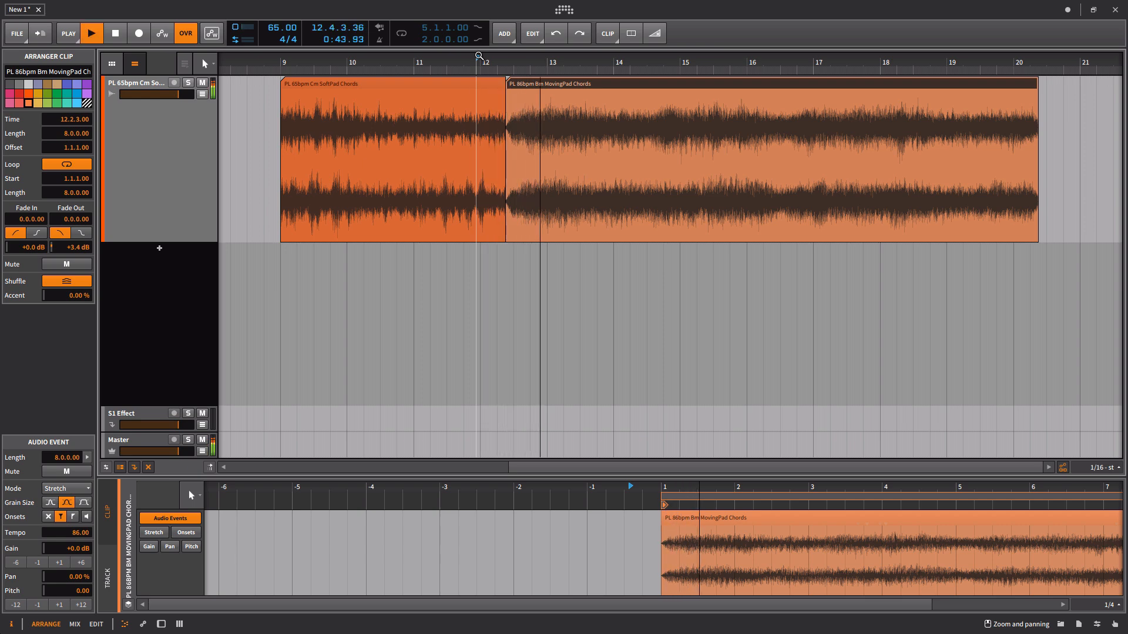
key(space)
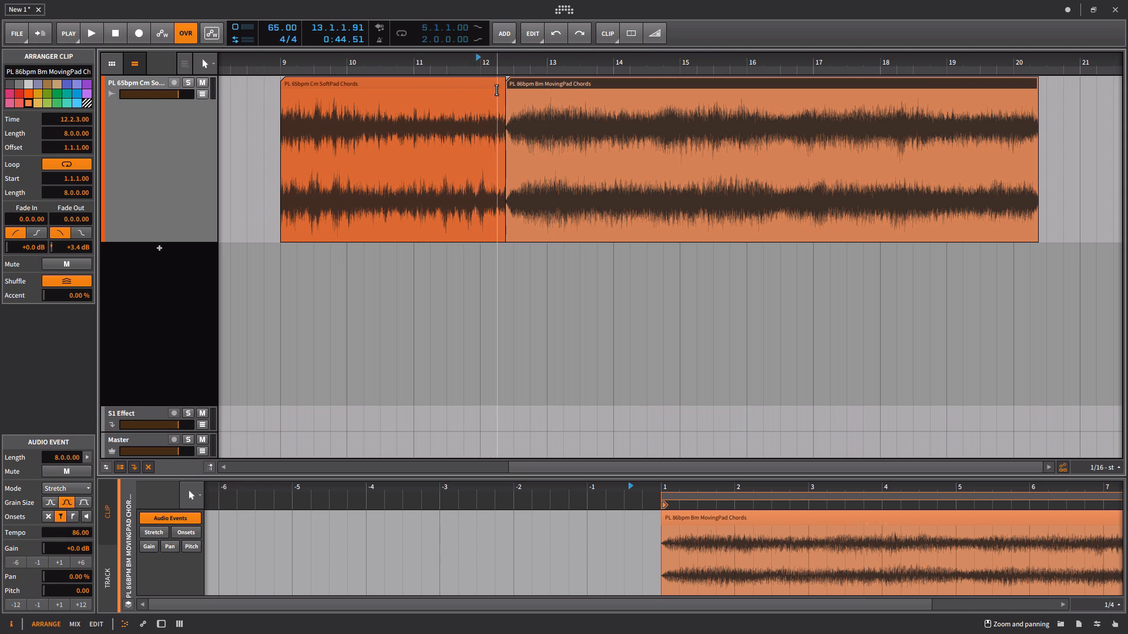
- Create a 3.0.2.00 crossfade between the SoftPad and MovingPad Chords clips with its curve at -0.5 dB, and play it
drag(500, 91, 713, 93)
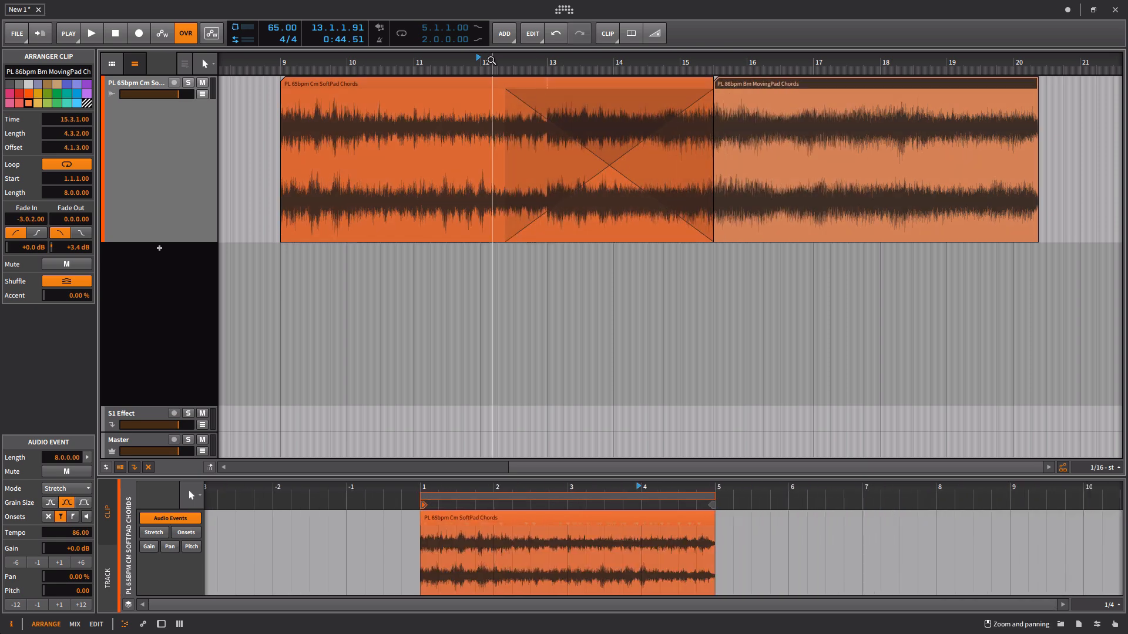
key(space)
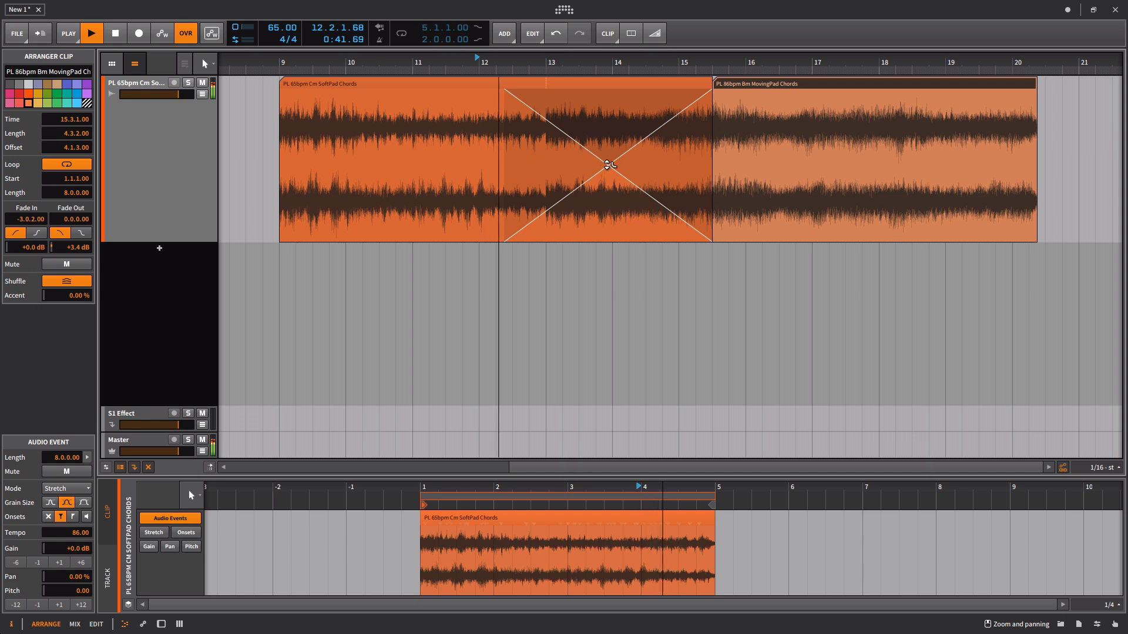
drag(608, 165, 607, 251)
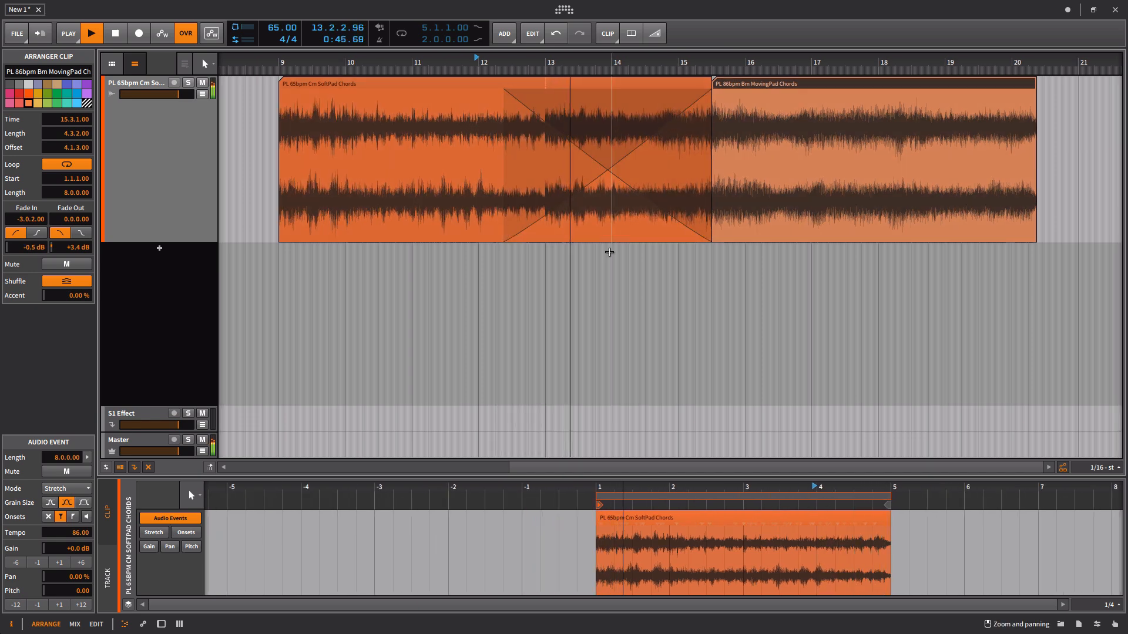
click(599, 245)
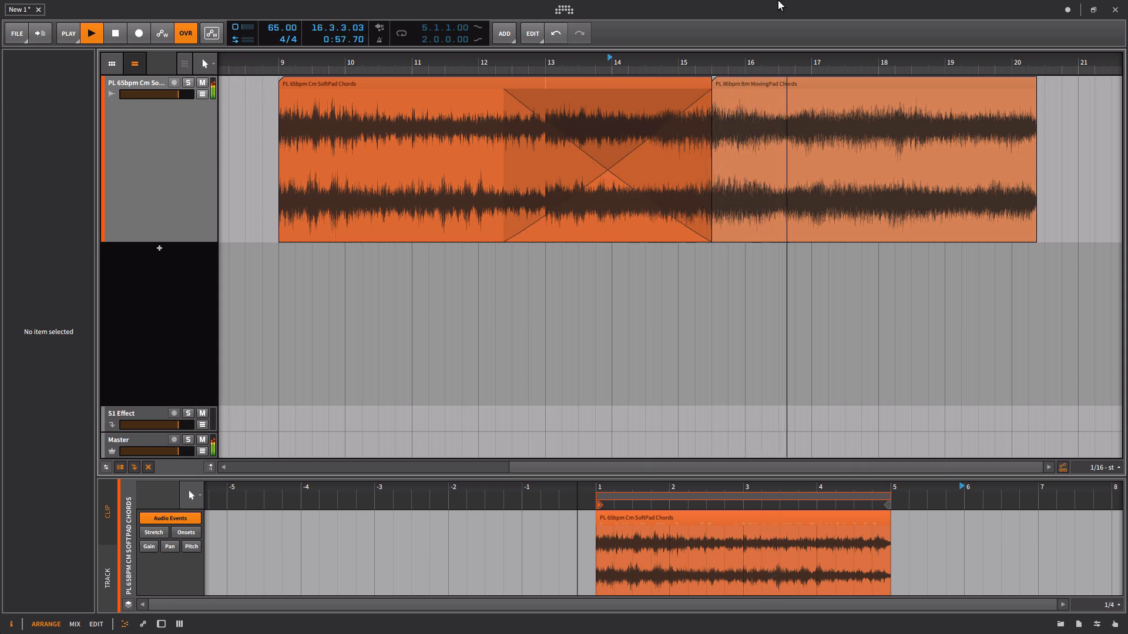
key(space)
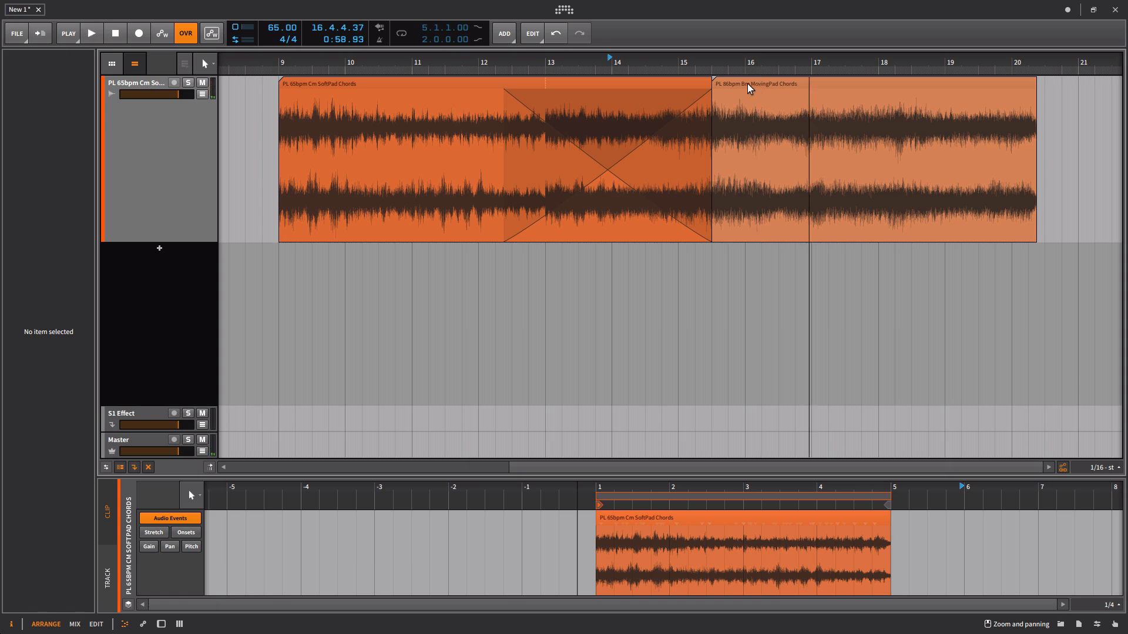
- Set the tempo of the MovingPad Chords clip's audio event to 65
click(747, 84)
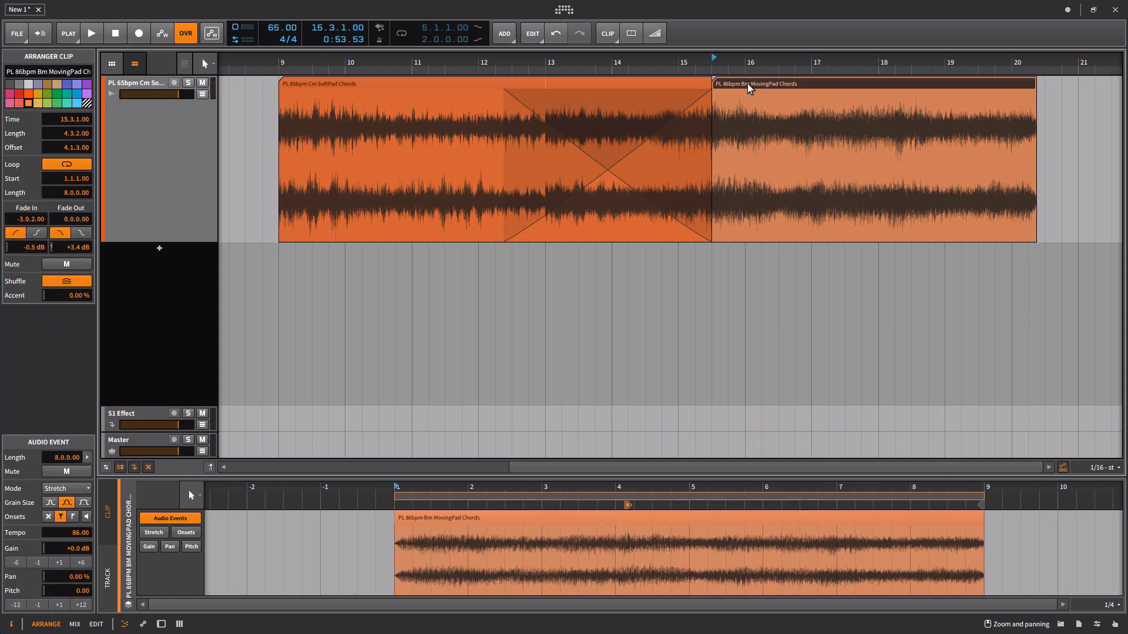
double_click(76, 532)
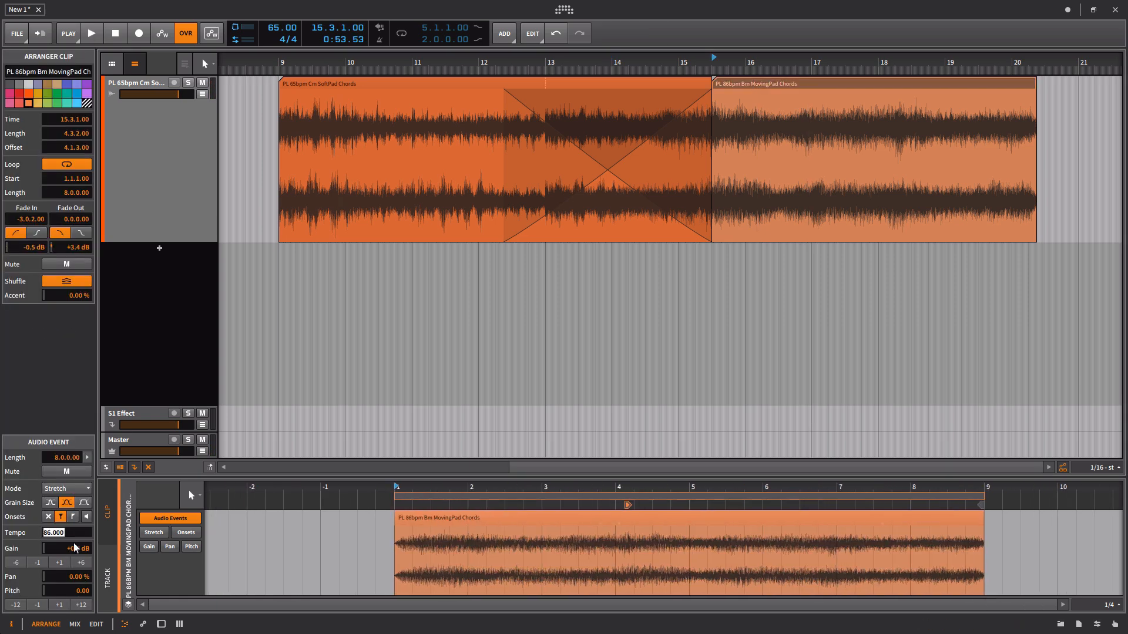
text(65)
key(Return)
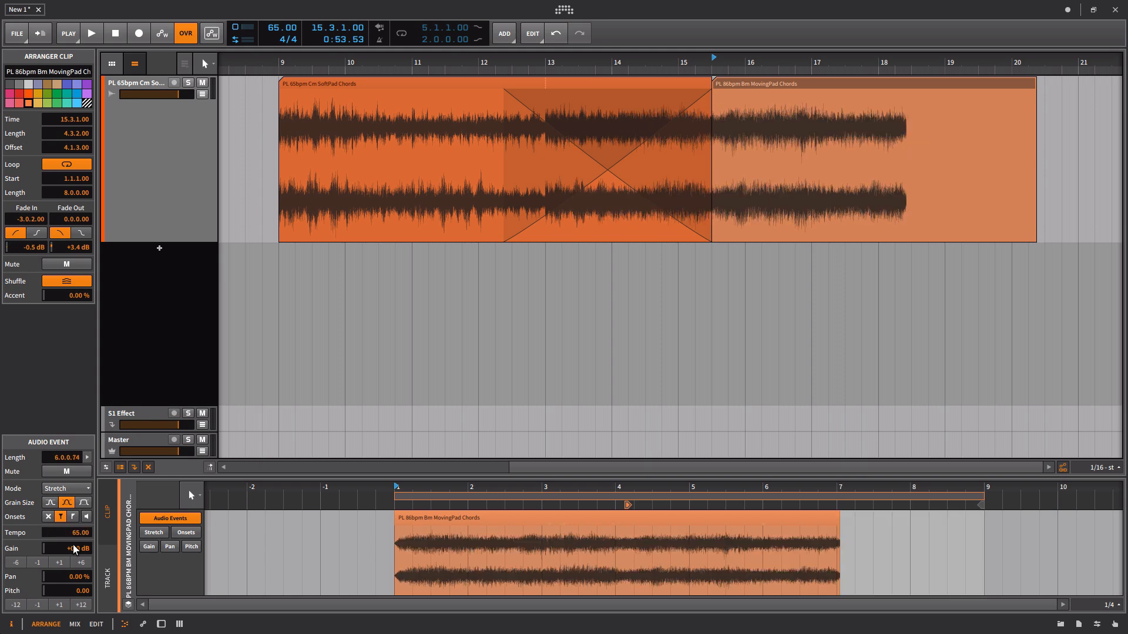
- Shorten the MovingPad Chords clip to a length of 2.3.2.00 and play the crossfade from 12.1.4.00
click(492, 62)
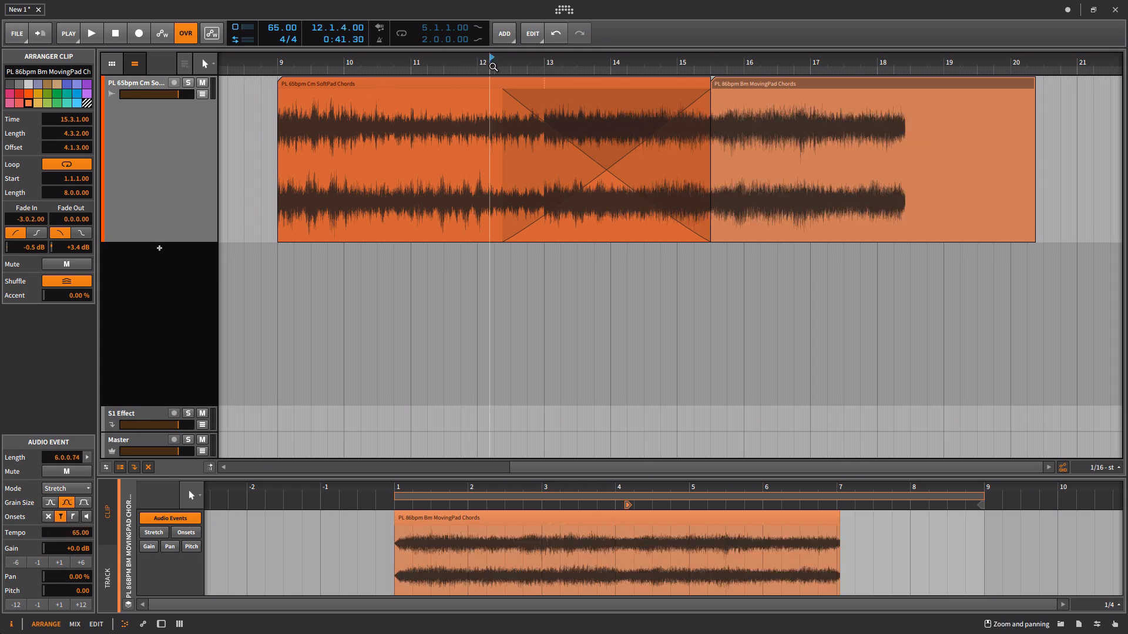
key(space)
drag(1034, 85, 902, 90)
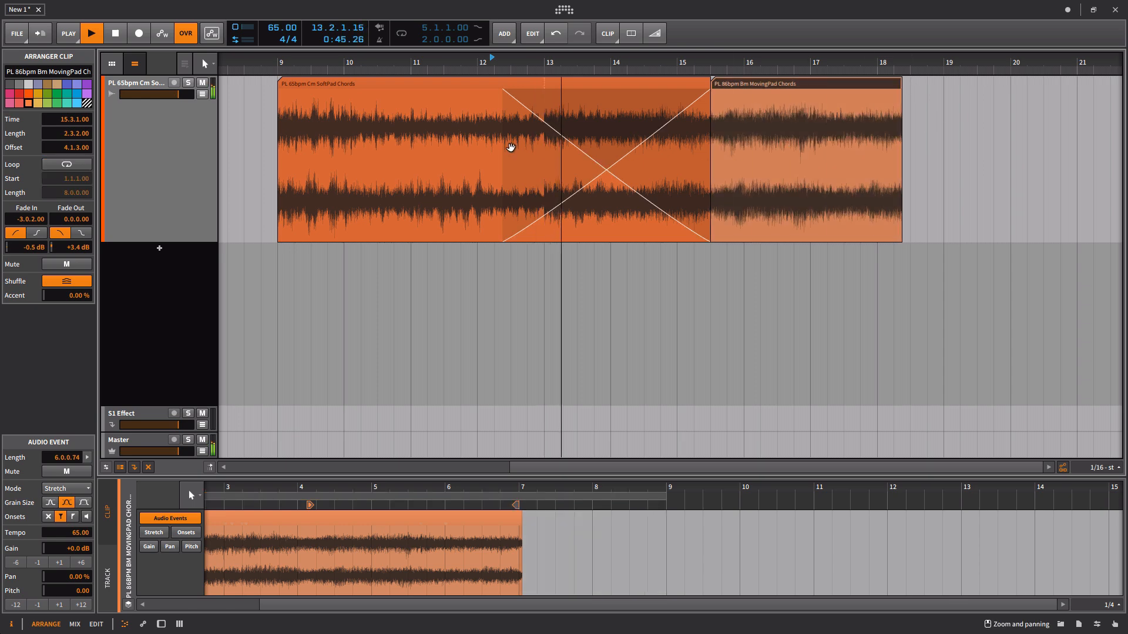
key(space)
key(space)
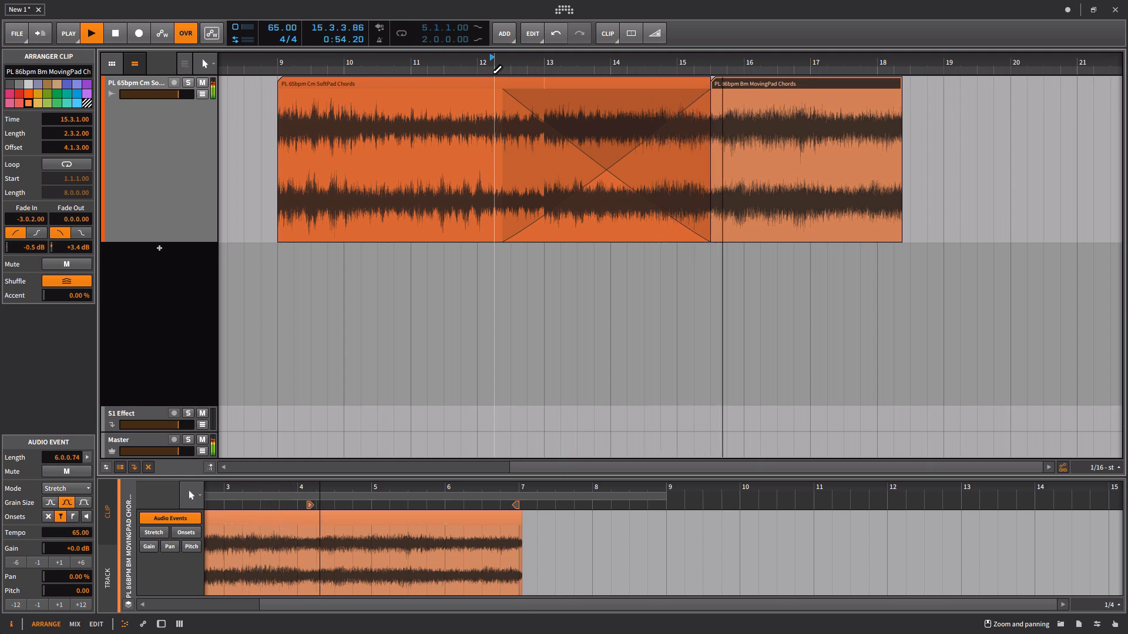
key(space)
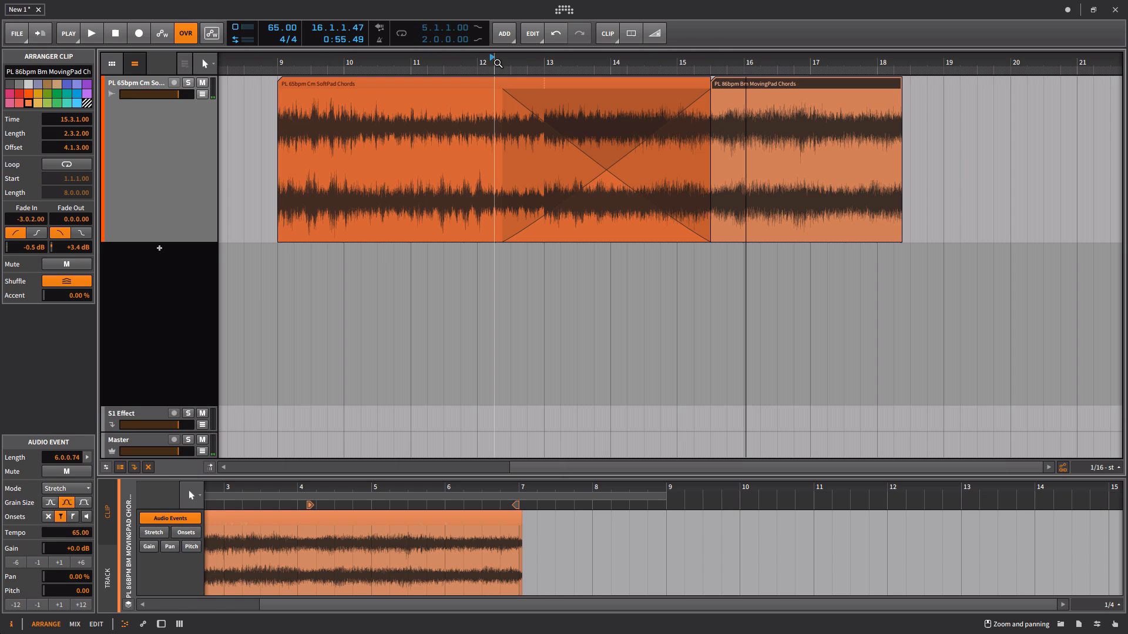
- Delete the SoftPad Chords clip from the arrangement
drag(494, 62, 493, 33)
click(593, 79)
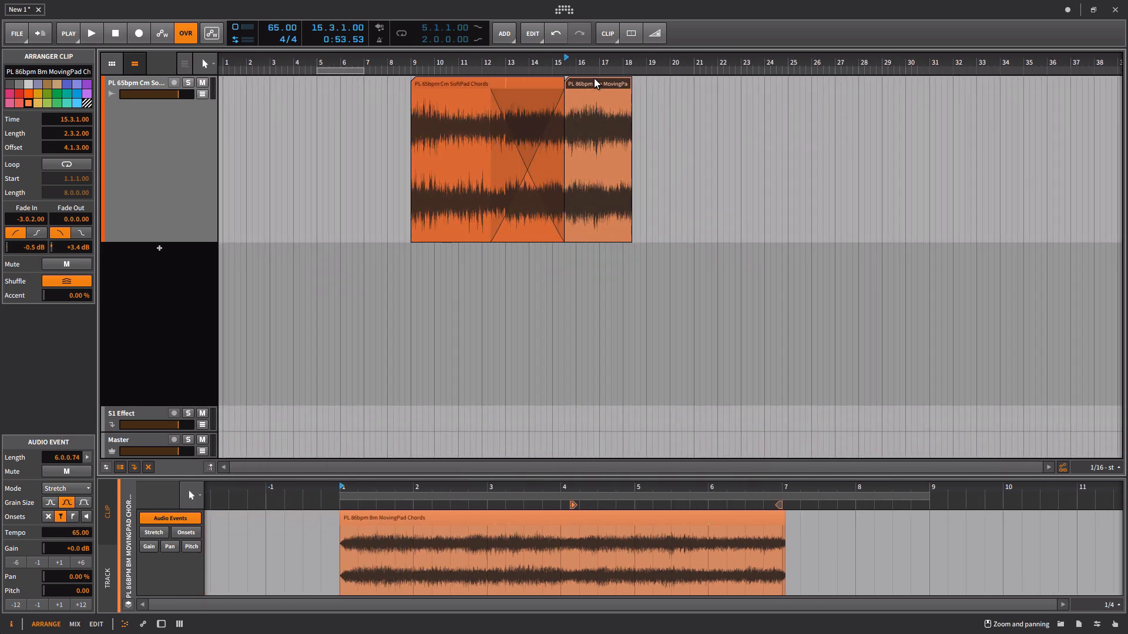
click(496, 76)
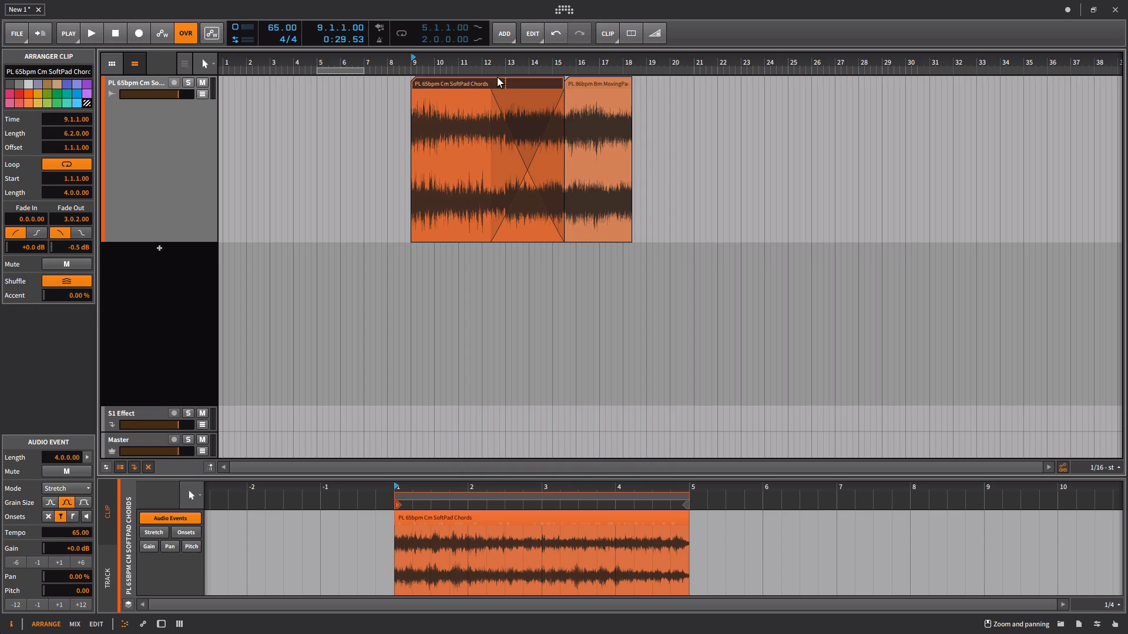
key(Delete)
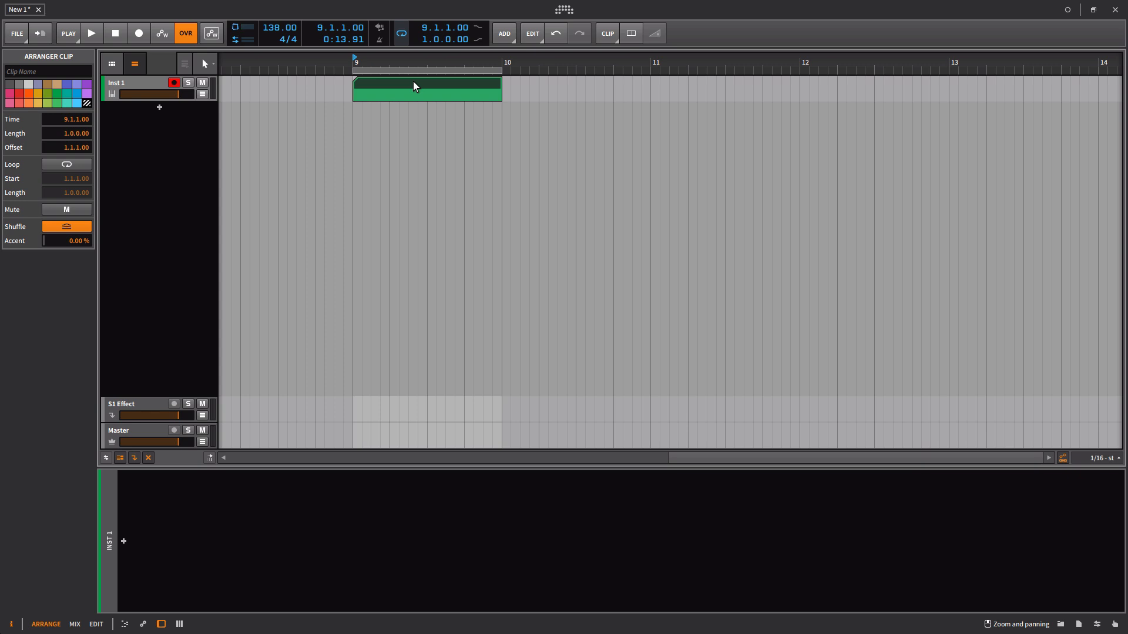
- Open the Inst 1 clip at bar 9 in an enlarged note editor and view its available editing tools
double_click(413, 86)
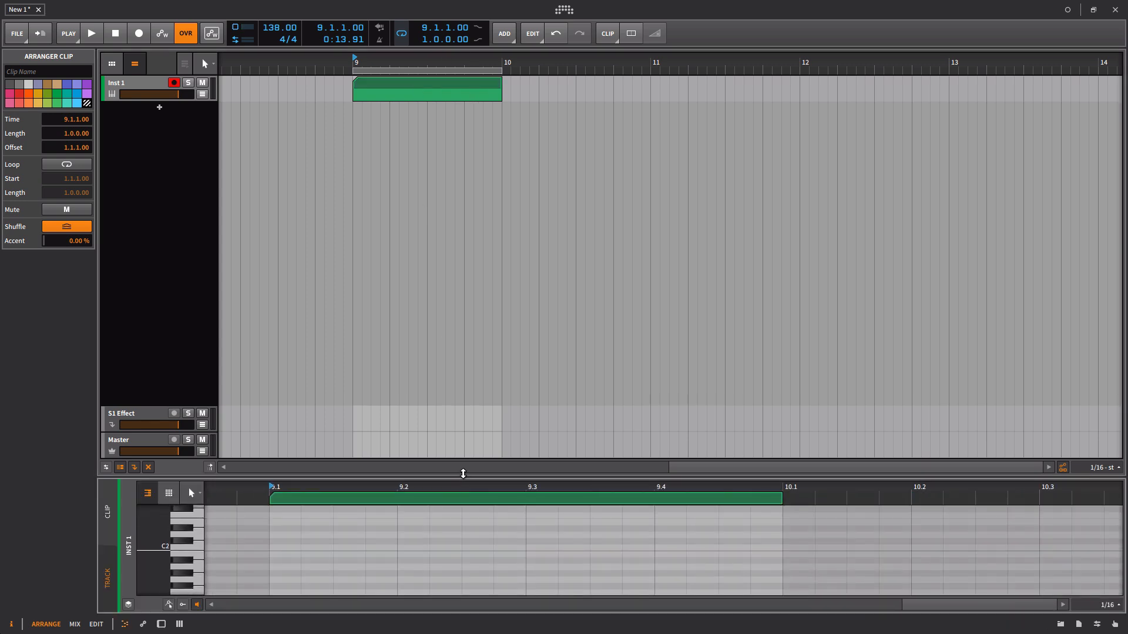
drag(460, 469, 472, 217)
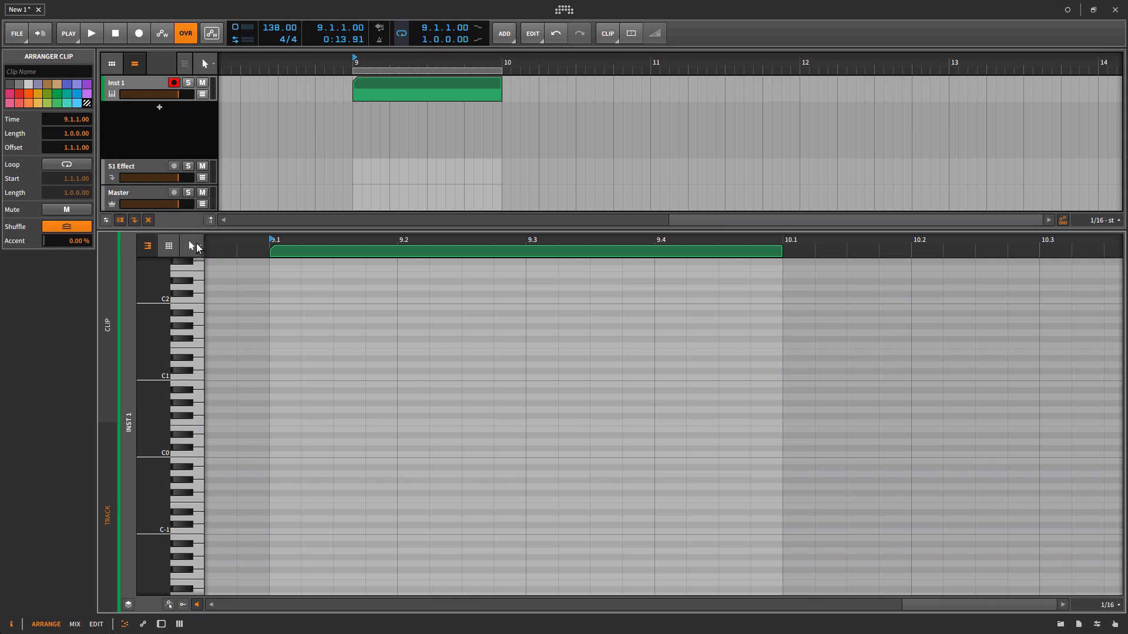
click(194, 245)
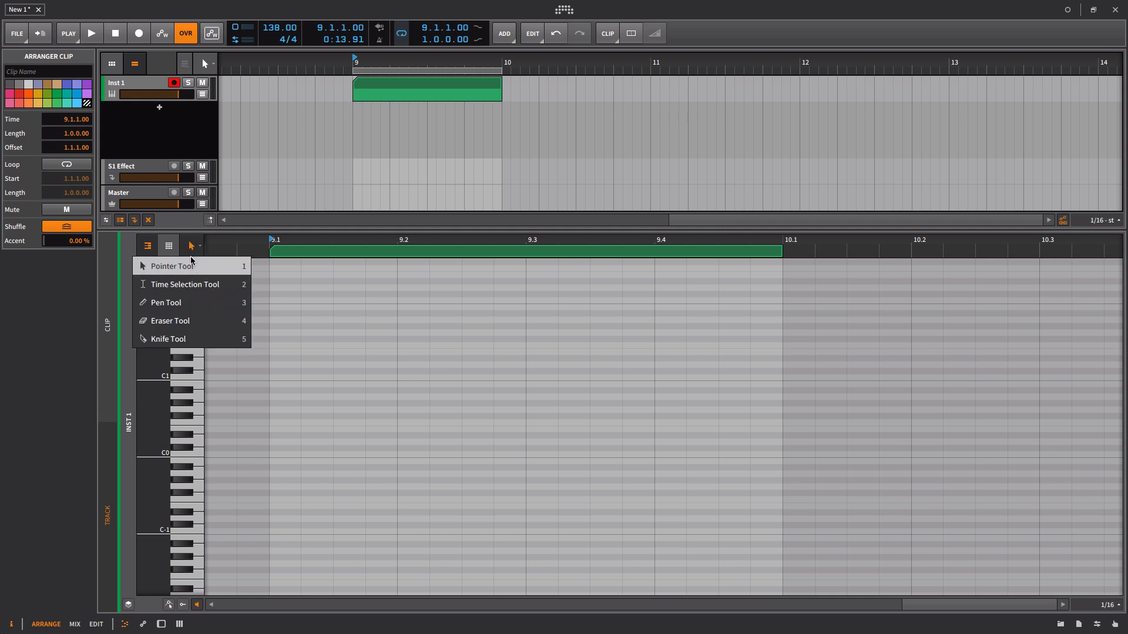
click(191, 259)
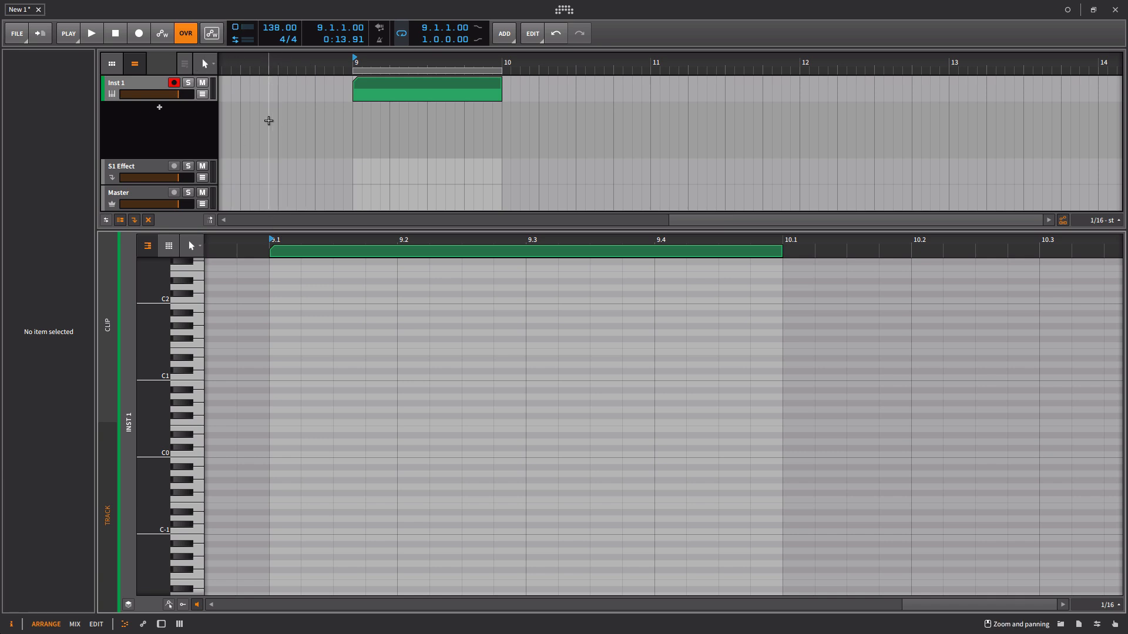
- Set the arranger to the Eraser tool and the note editor to the Pen tool
click(281, 94)
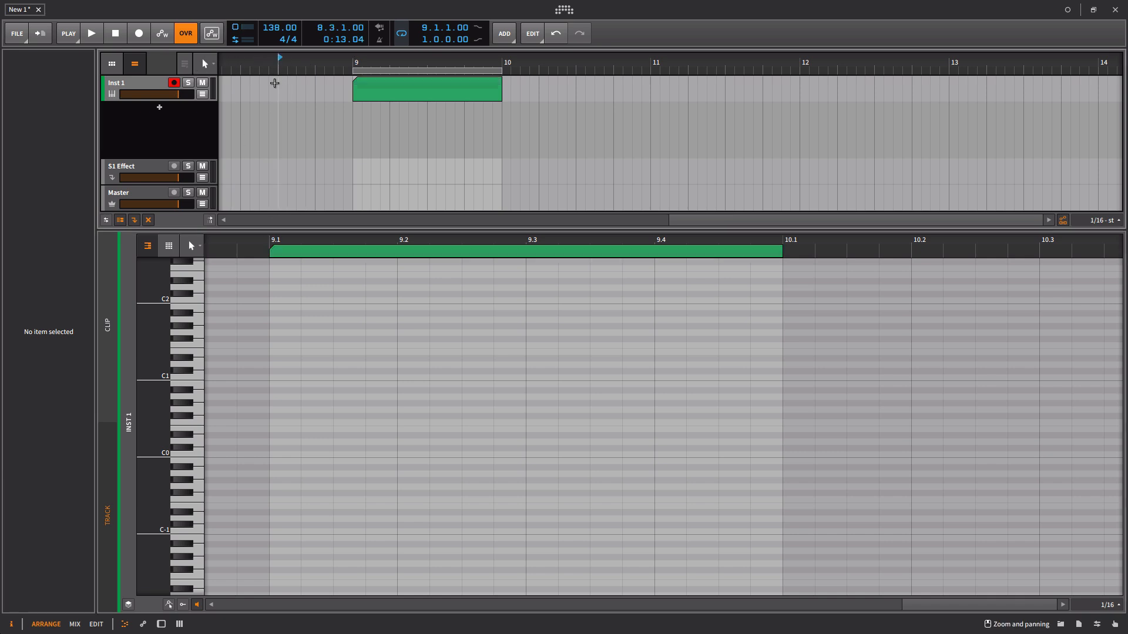
key(2)
key(4)
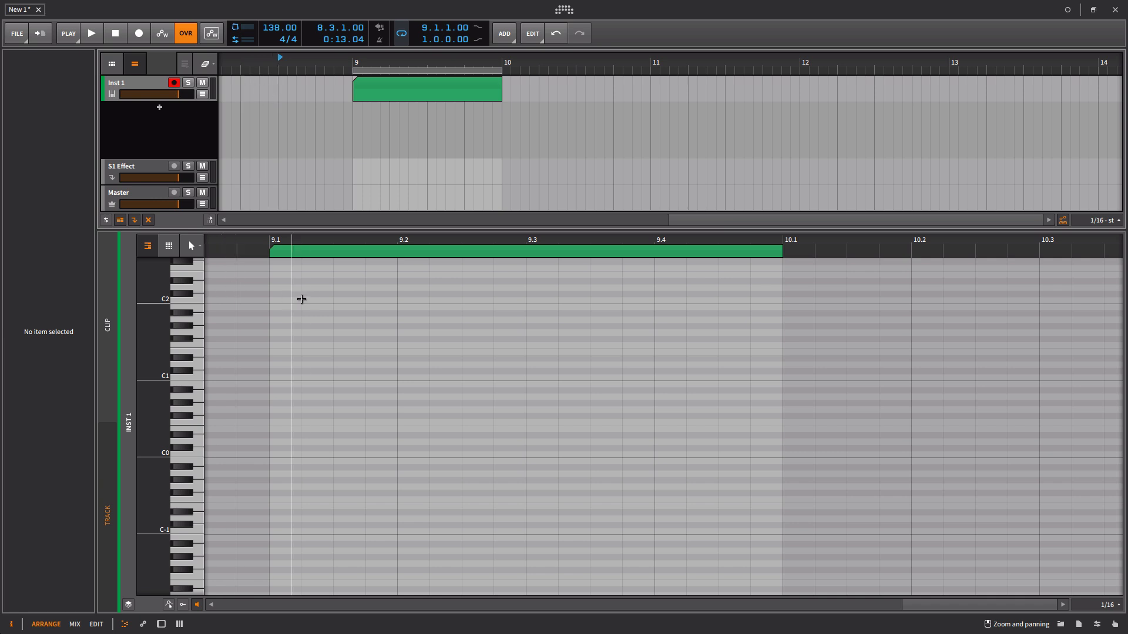
click(314, 296)
key(3)
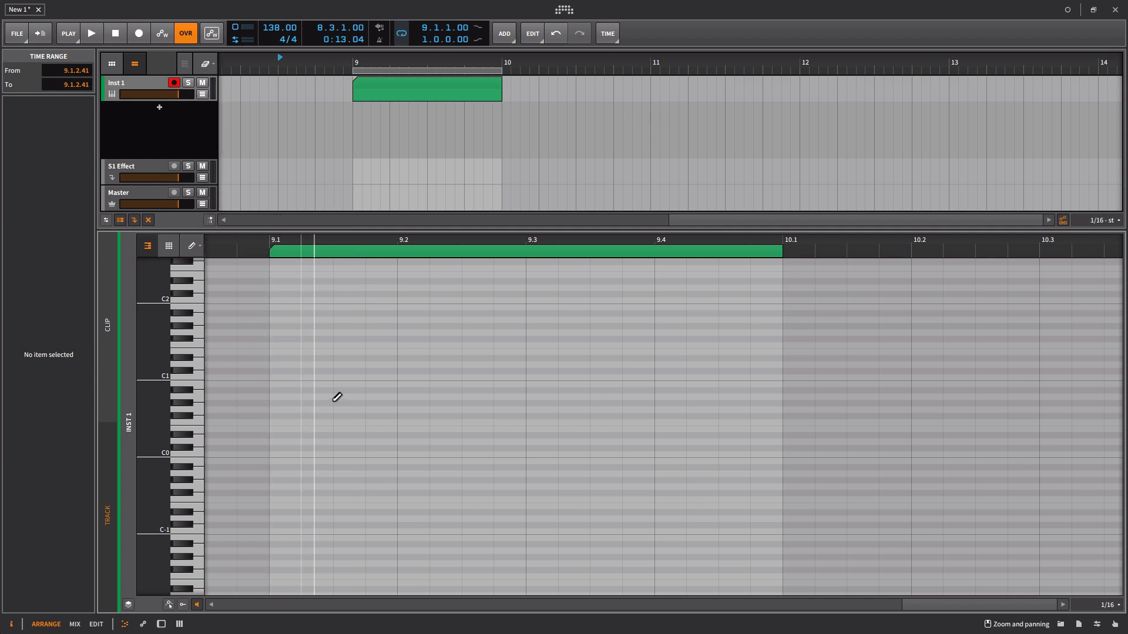
- Draw sixteenth notes on C1 at 9.1.1, 9.1.3, 9.2.1 and 9.3.4, and on E1 at 9.2.2, 9.2.4 and 9.3.2
click(288, 377)
click(349, 377)
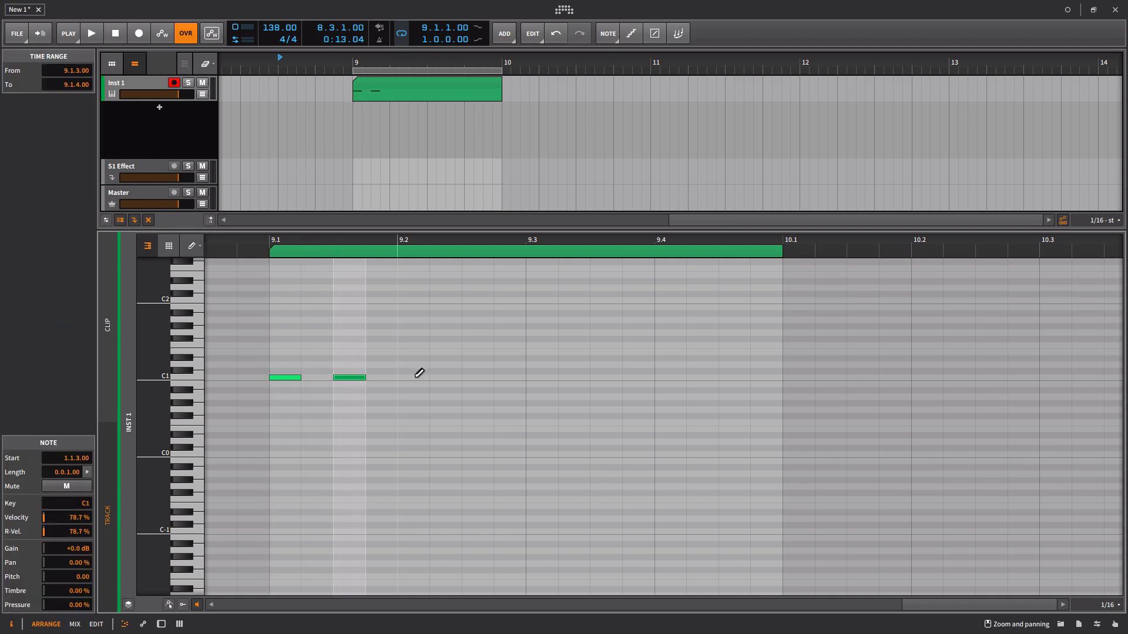
click(413, 377)
click(445, 351)
click(510, 352)
click(581, 351)
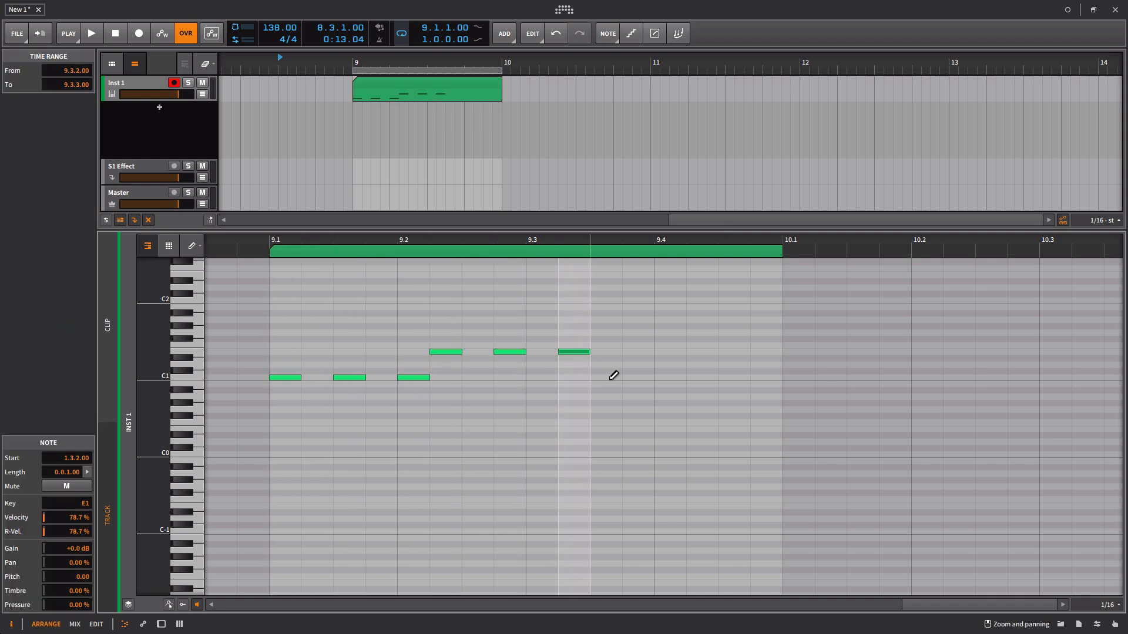
click(640, 377)
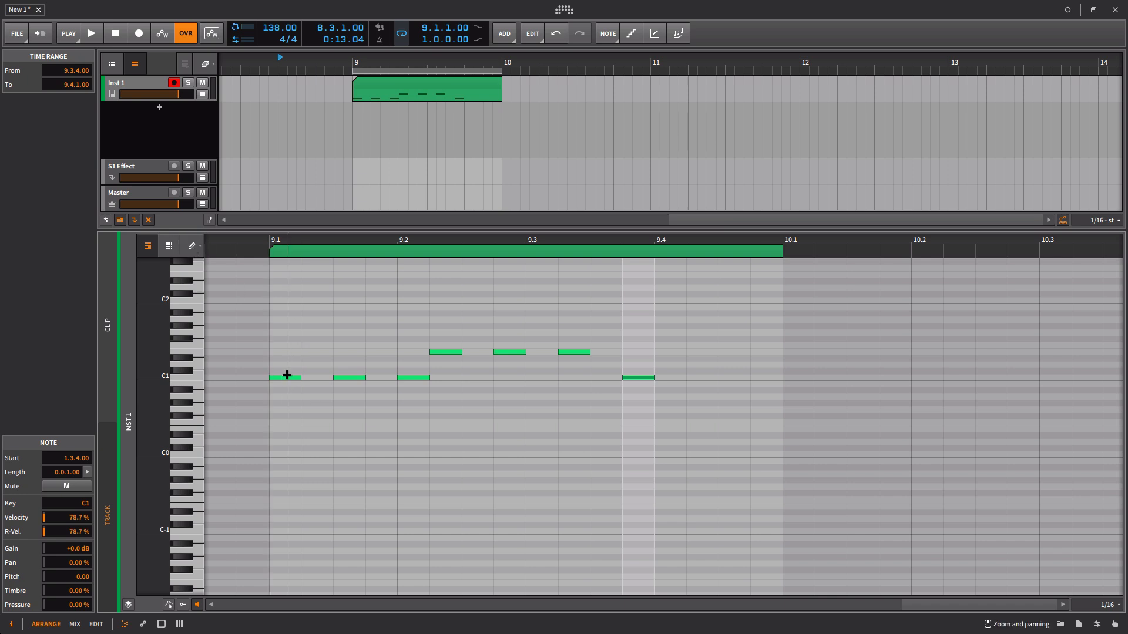
- Delete the C1 notes at 9.1.1 and 9.2.1 and the E1 note at 9.2.2
click(291, 377)
click(421, 378)
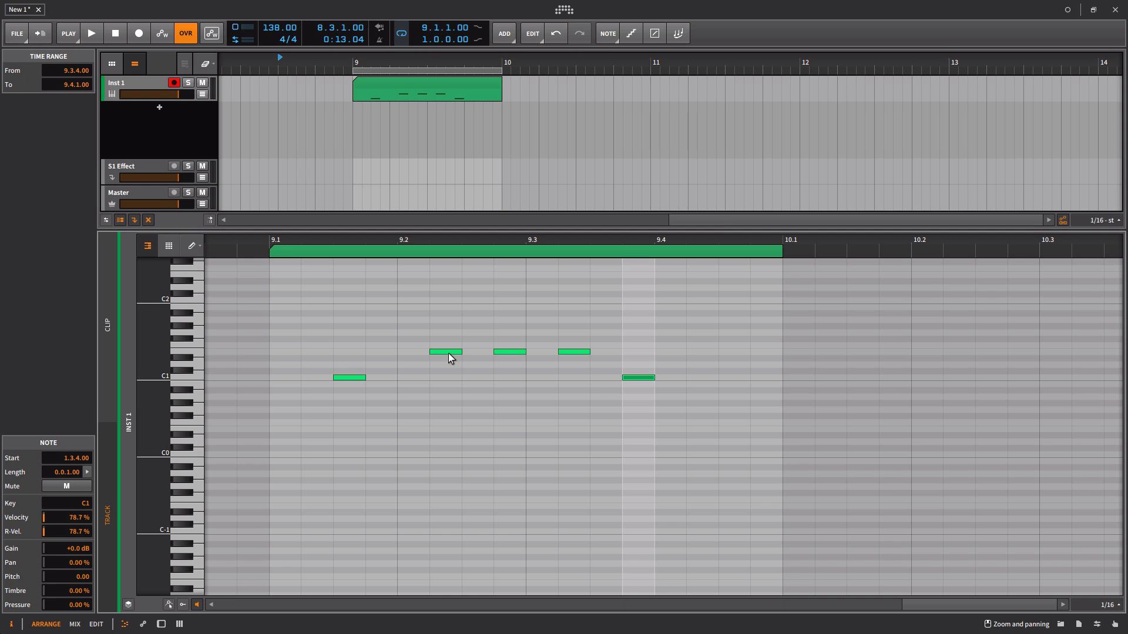
click(449, 353)
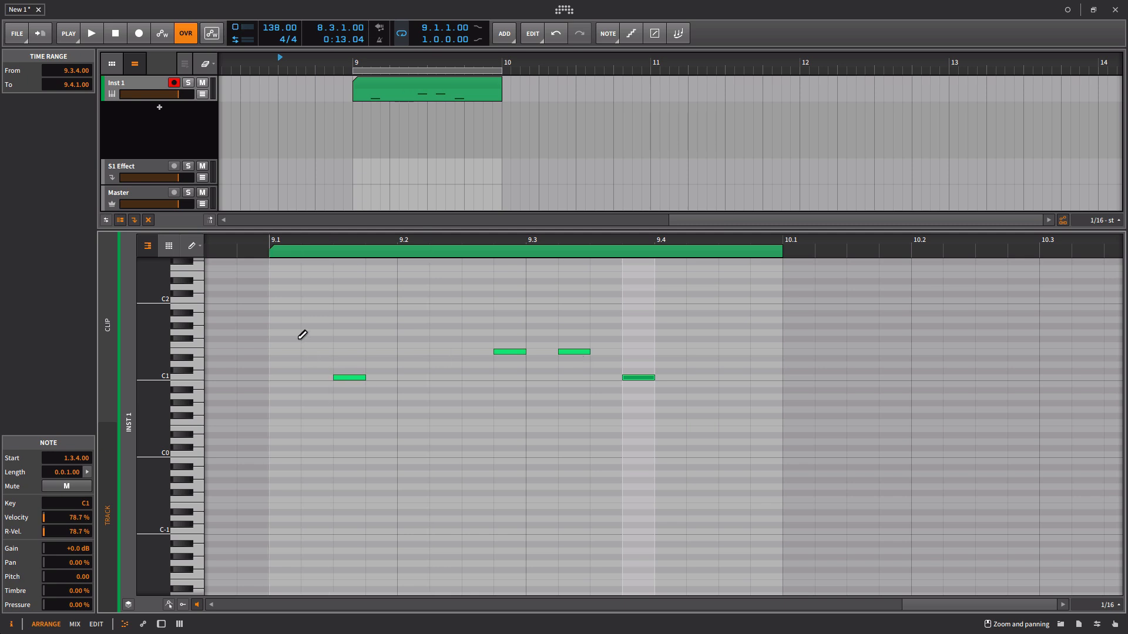
- Draw sixteenth notes A#1 at 9.1.2, G1 at 9.1.4 and E1 at 9.2.1, plus a long C1 note from 9.2.2 to 9.3.3
click(316, 313)
click(381, 332)
click(414, 351)
drag(430, 378, 590, 378)
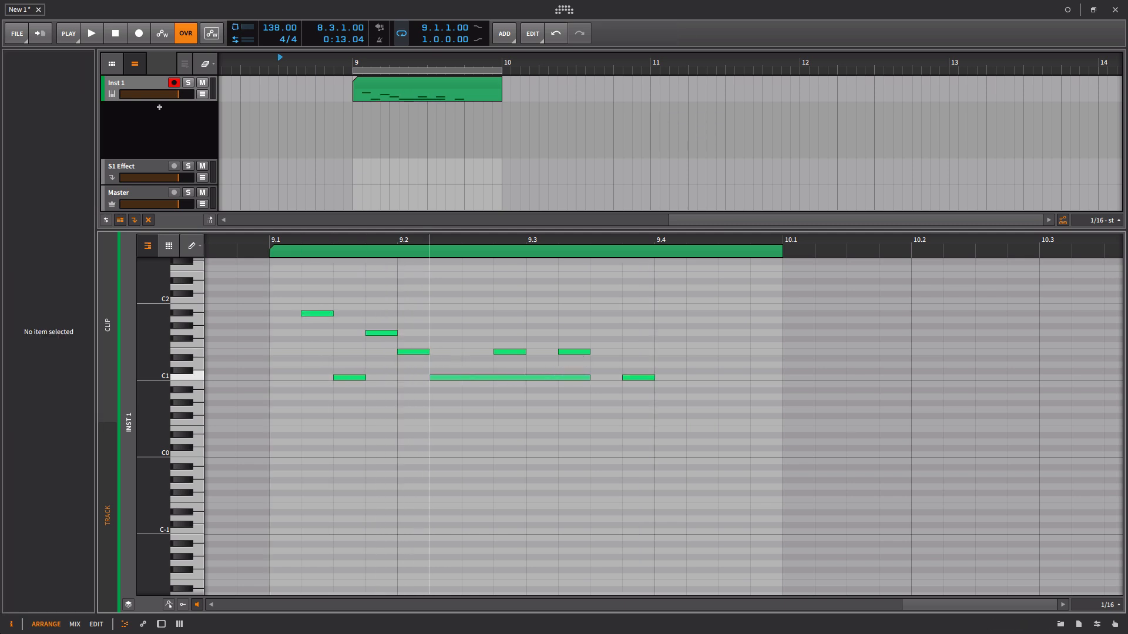
- Delete the long C1 note that starts at 9.2.2
click(444, 377)
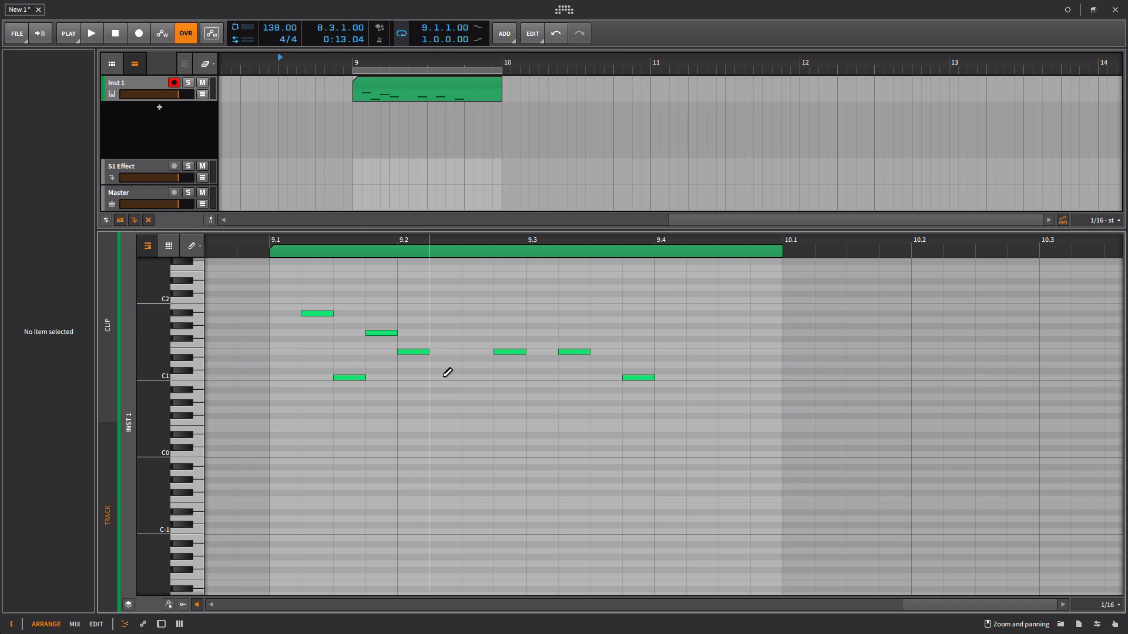
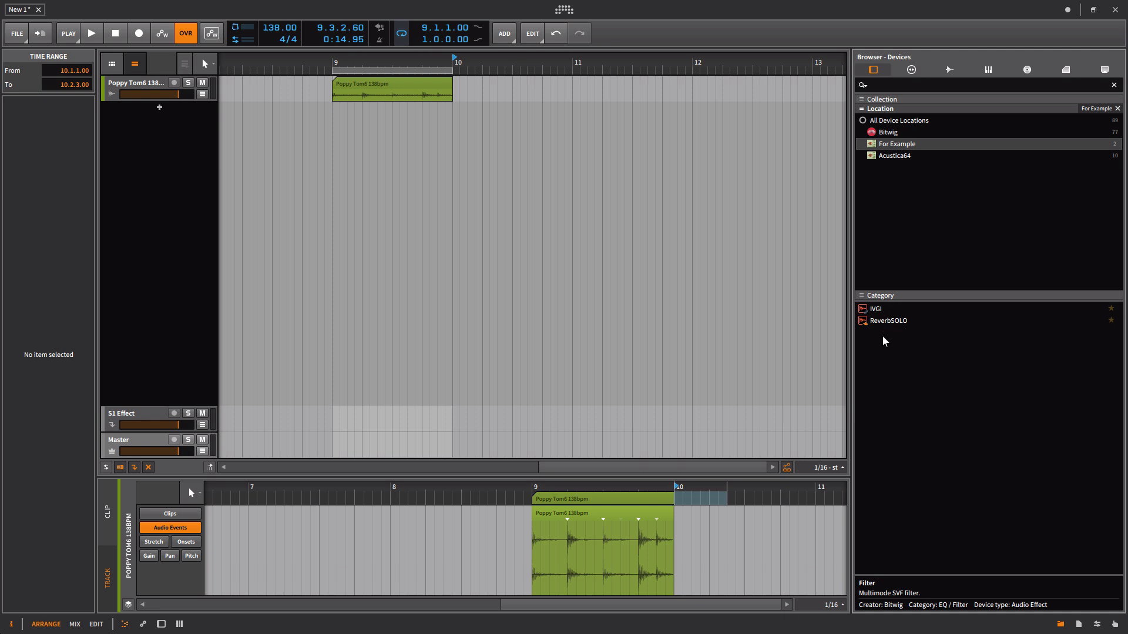
- Compare the plug-in details of IVGI and ReverbSOLO in the device browser's For Example location
click(880, 312)
click(882, 326)
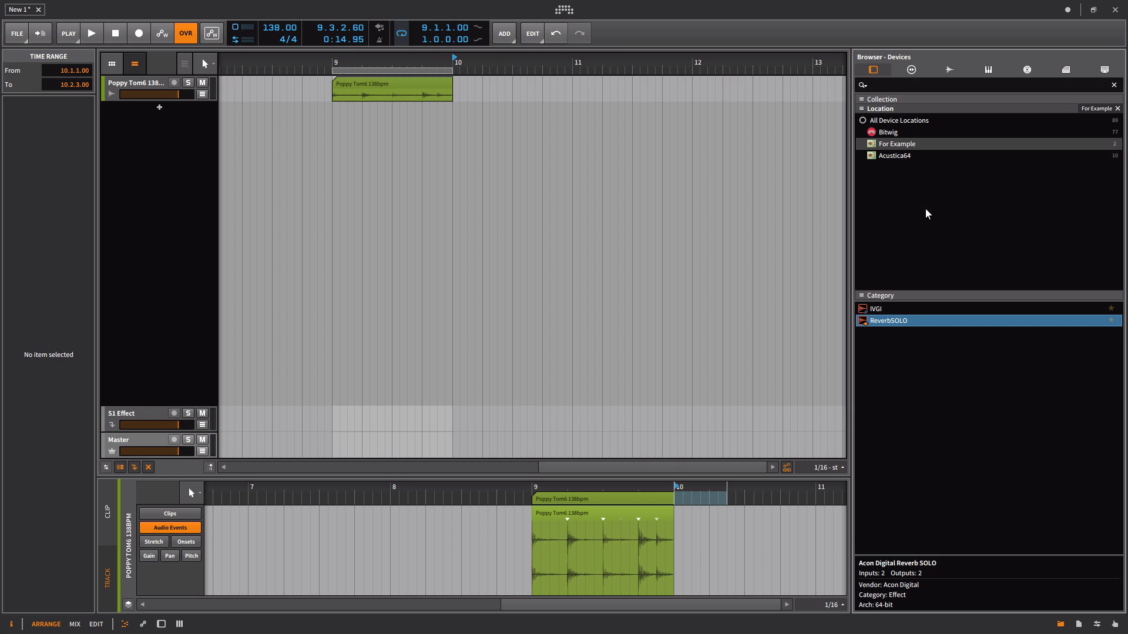
click(875, 307)
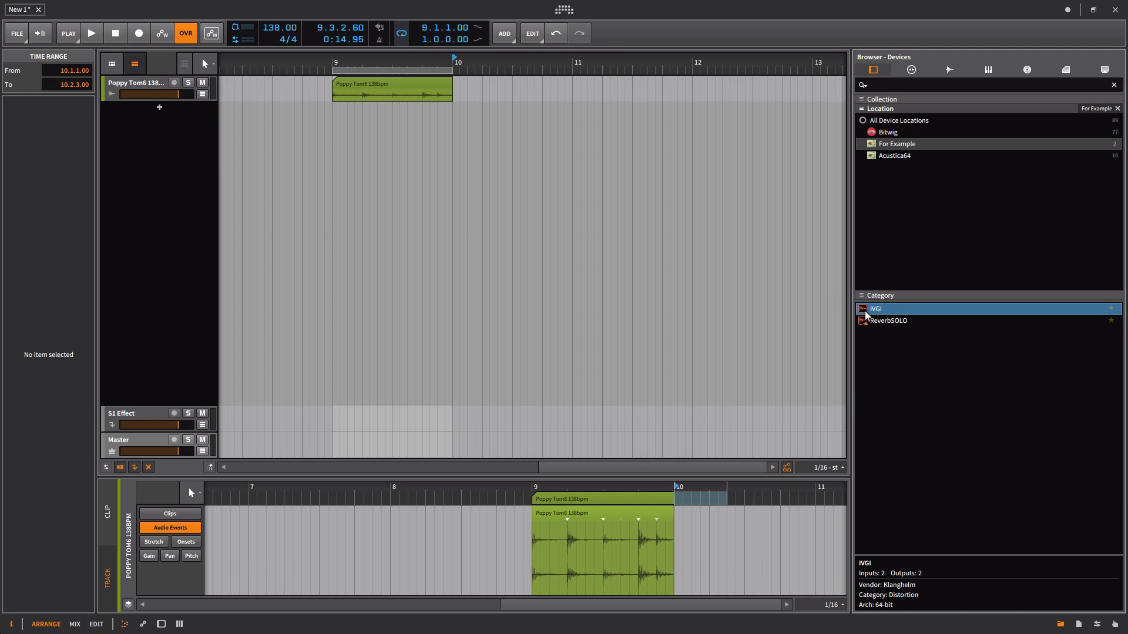
click(875, 322)
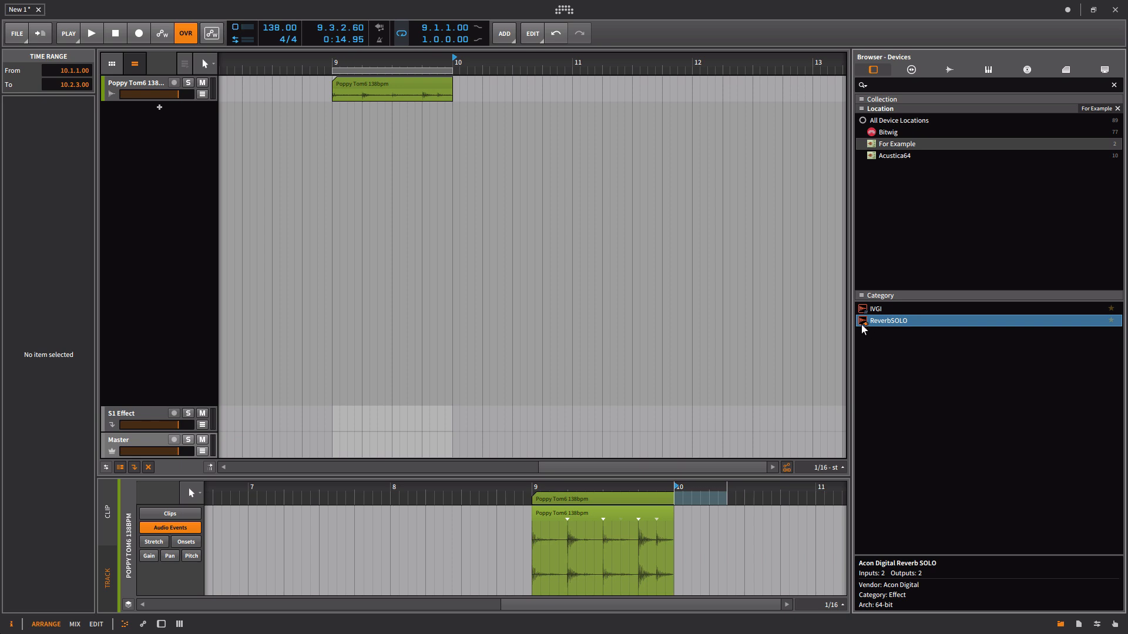
click(874, 313)
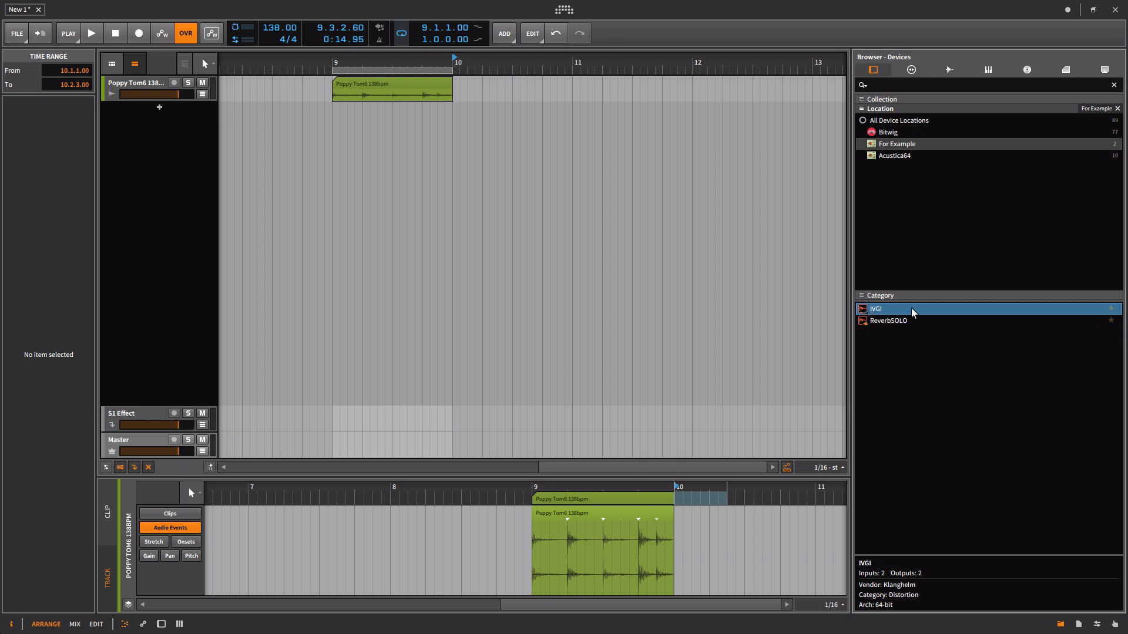
- Load IVGI onto the Poppy Tom6 track and adjust its Drive, Asym Mix and Response while playing from bar 9
drag(903, 311, 410, 108)
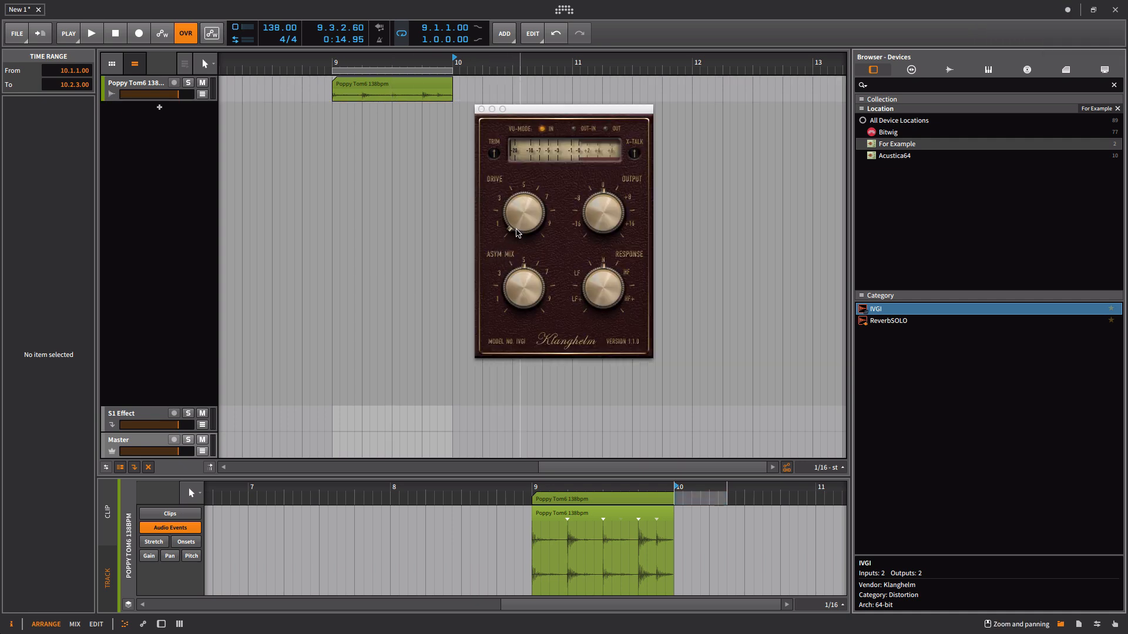
key(space)
key(space)
click(333, 61)
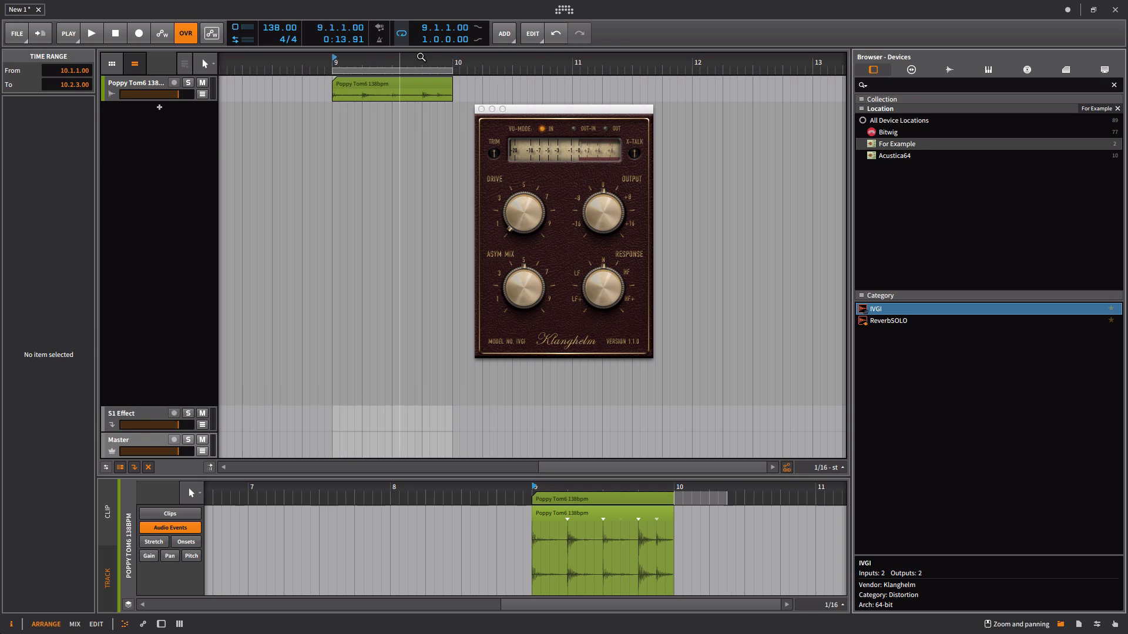
key(space)
drag(527, 208, 525, 119)
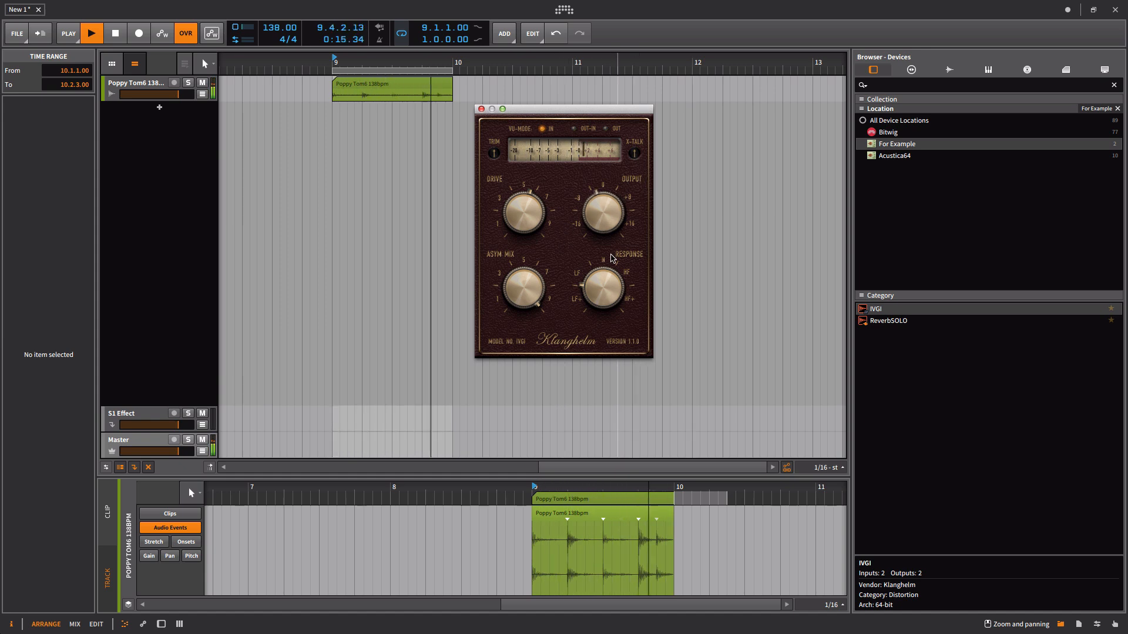
key(space)
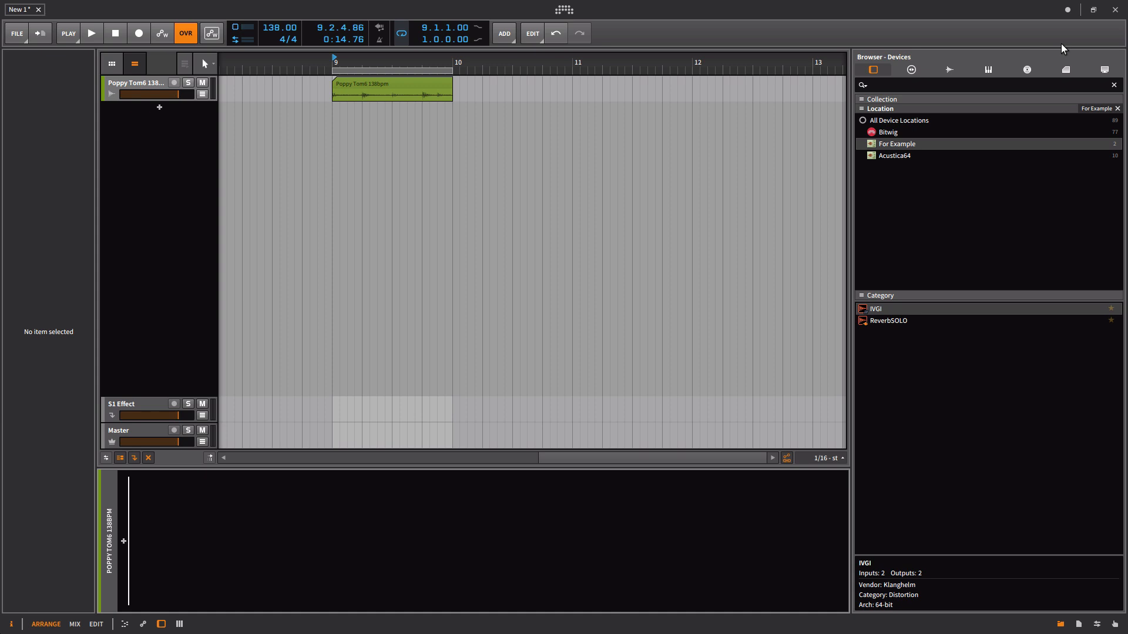
- Load ReverbSOLO onto the Poppy Tom6 track, reposition its plug-in window and close it
double_click(876, 320)
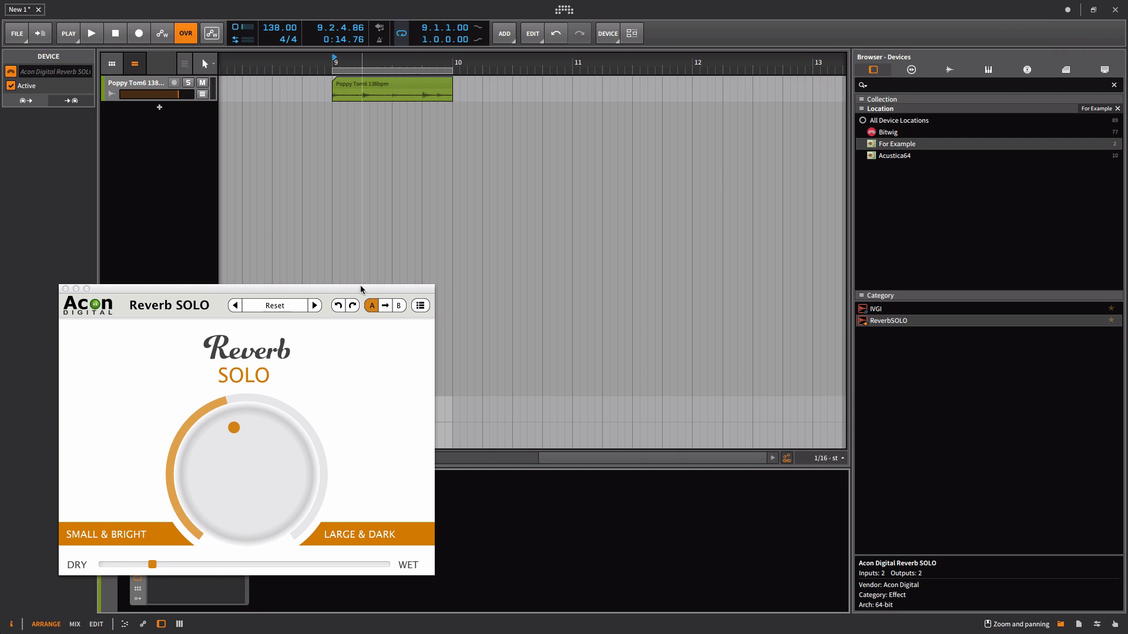
drag(362, 287, 604, 140)
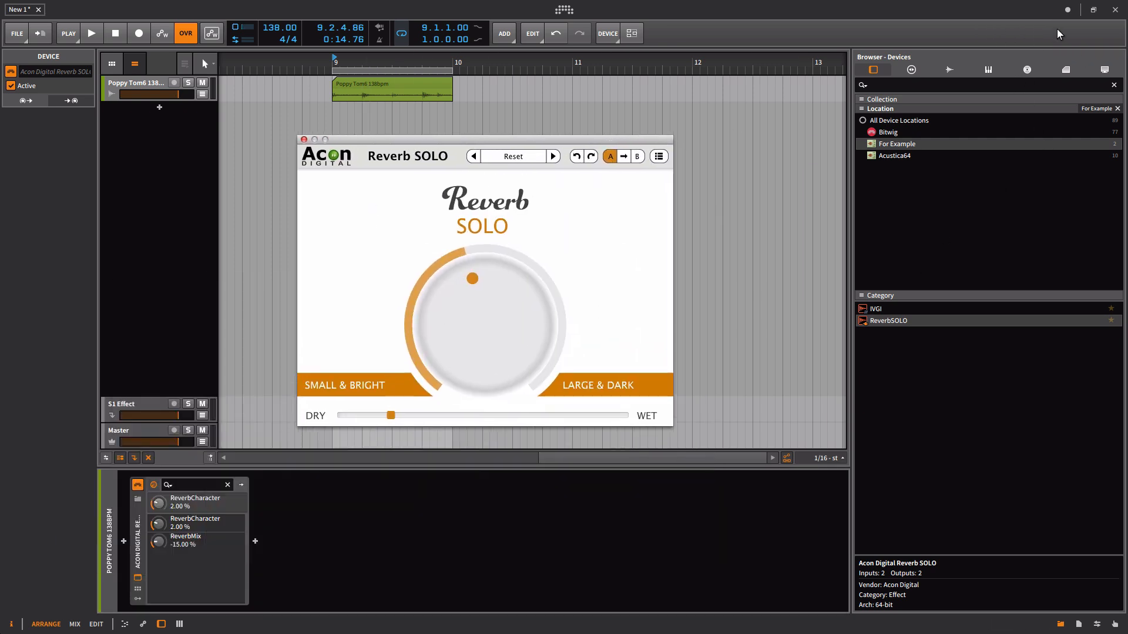
click(302, 140)
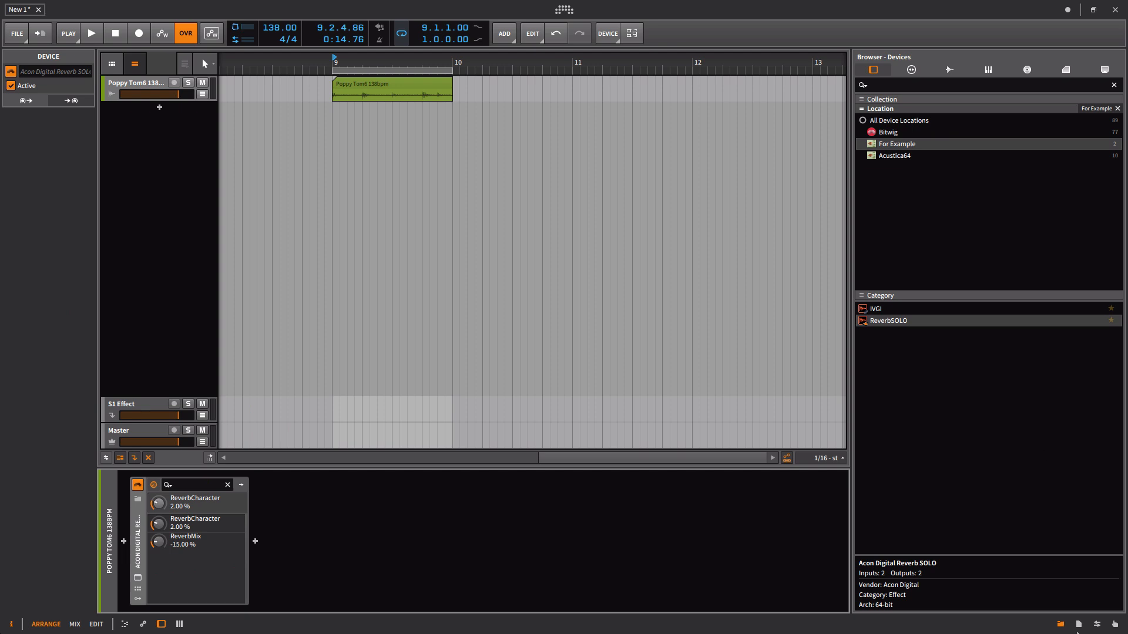
- View the project's file list and return to the device browser
click(1078, 624)
click(989, 69)
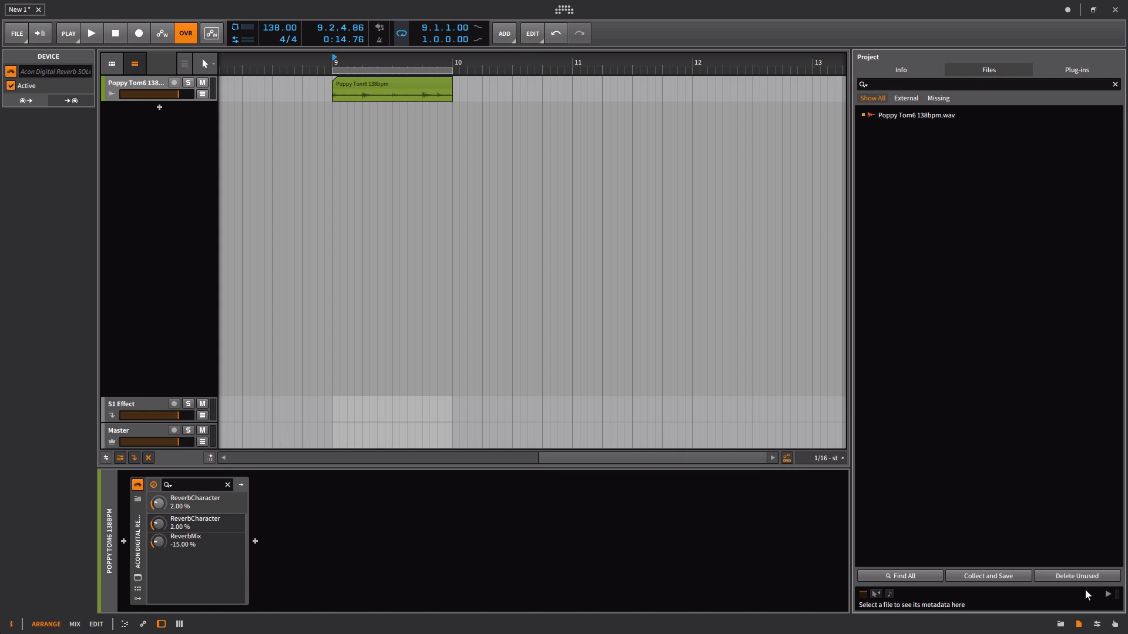
click(1060, 624)
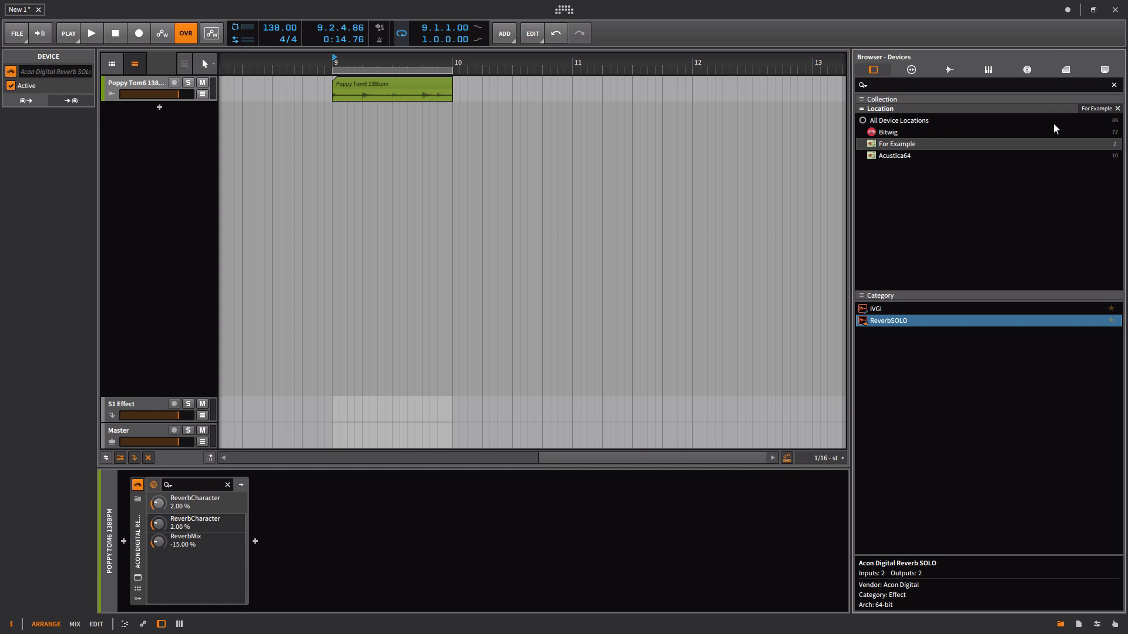
- Switch off the circle toggle in the title bar and delete the Reverb SOLO device from the Poppy Tom6 track
click(1066, 12)
click(140, 543)
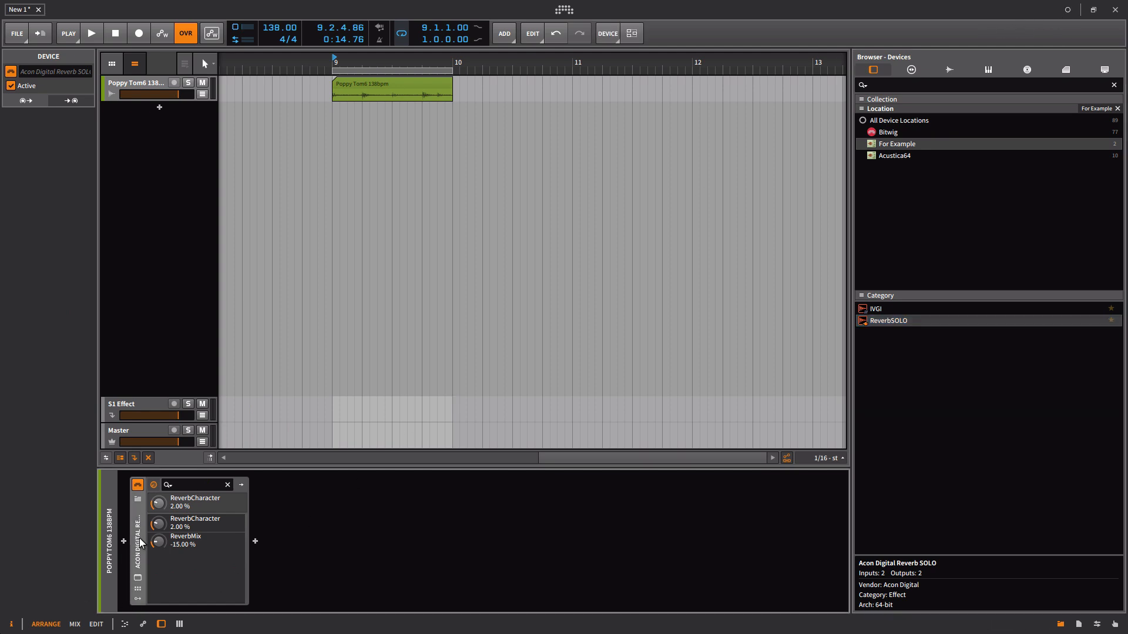
key(Delete)
- Load ReverbSOLO onto the Poppy Tom6 track again and turn its main knob toward Small & Bright during playback
drag(886, 321, 364, 89)
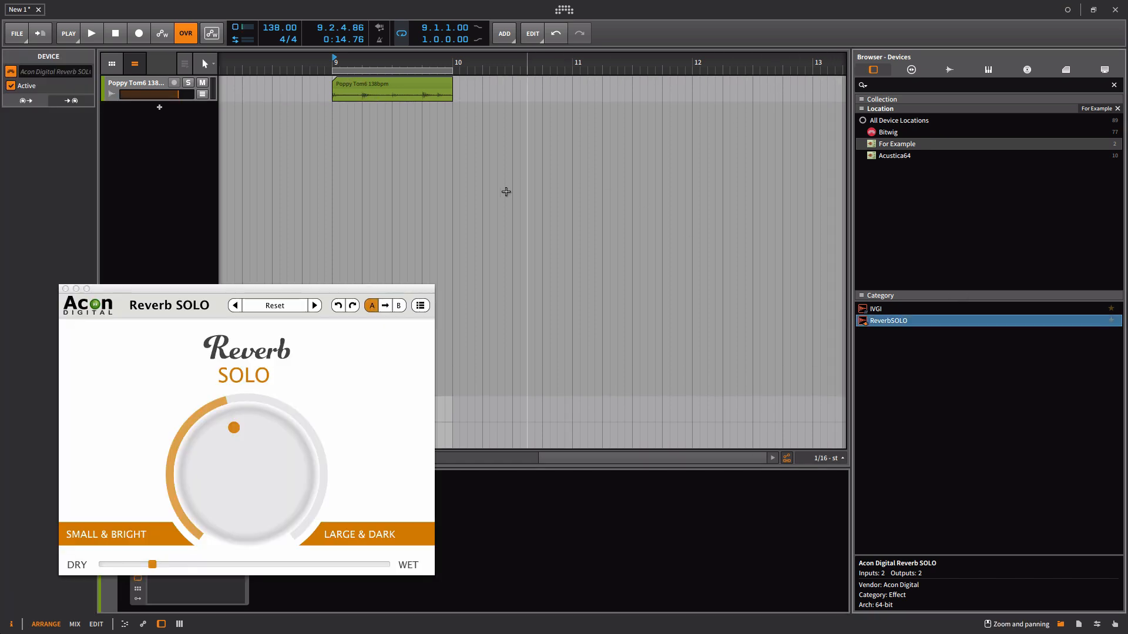
drag(379, 291, 675, 145)
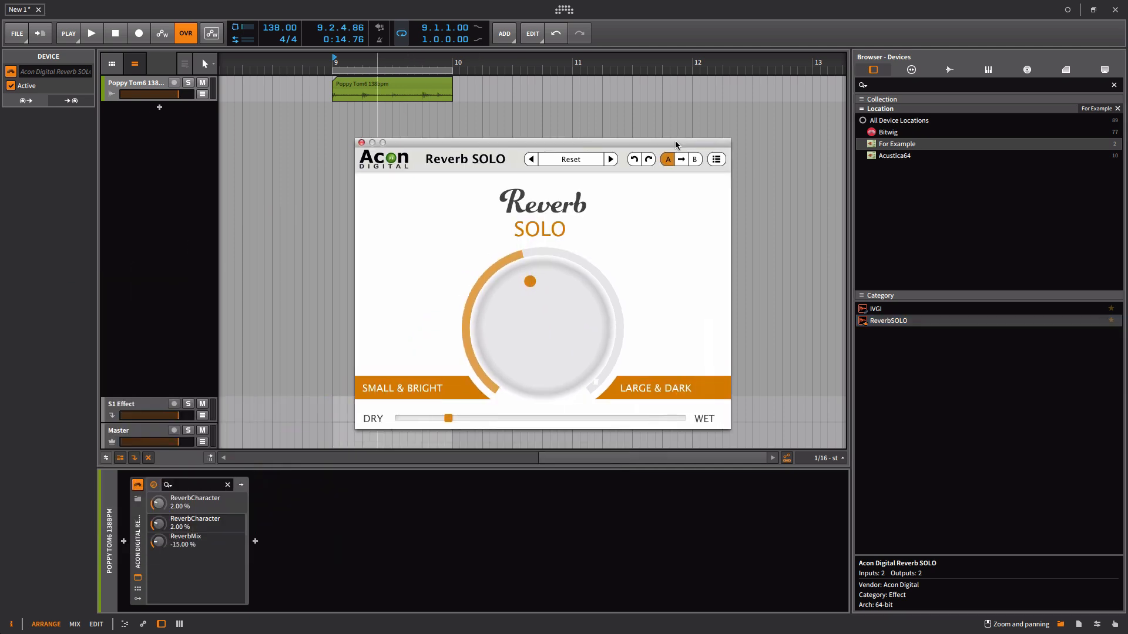
key(space)
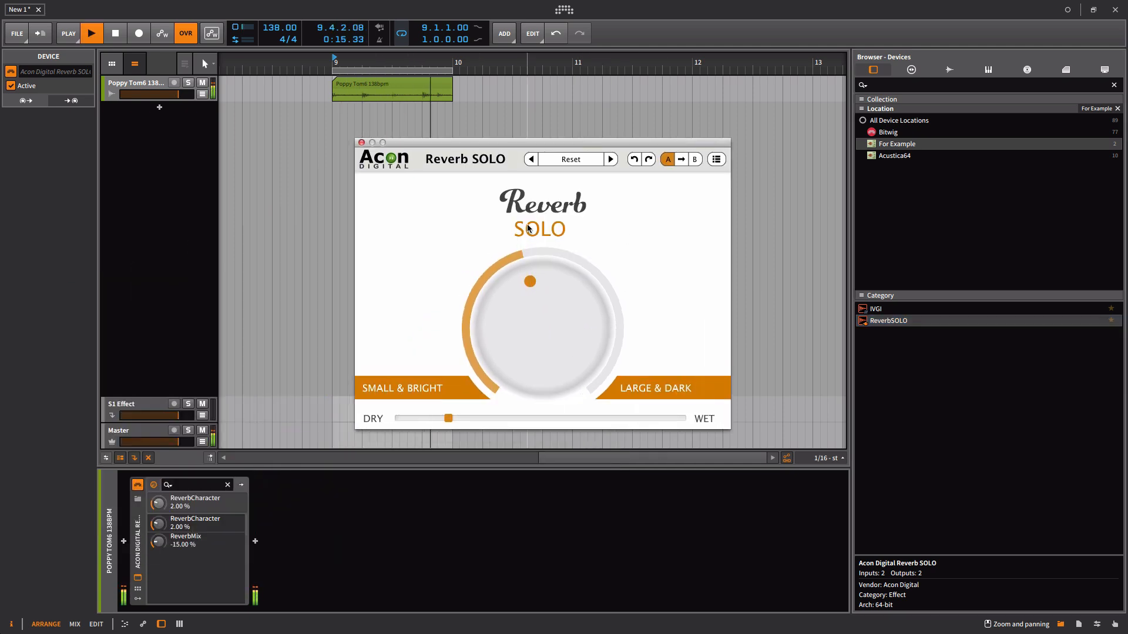
drag(525, 312, 521, 343)
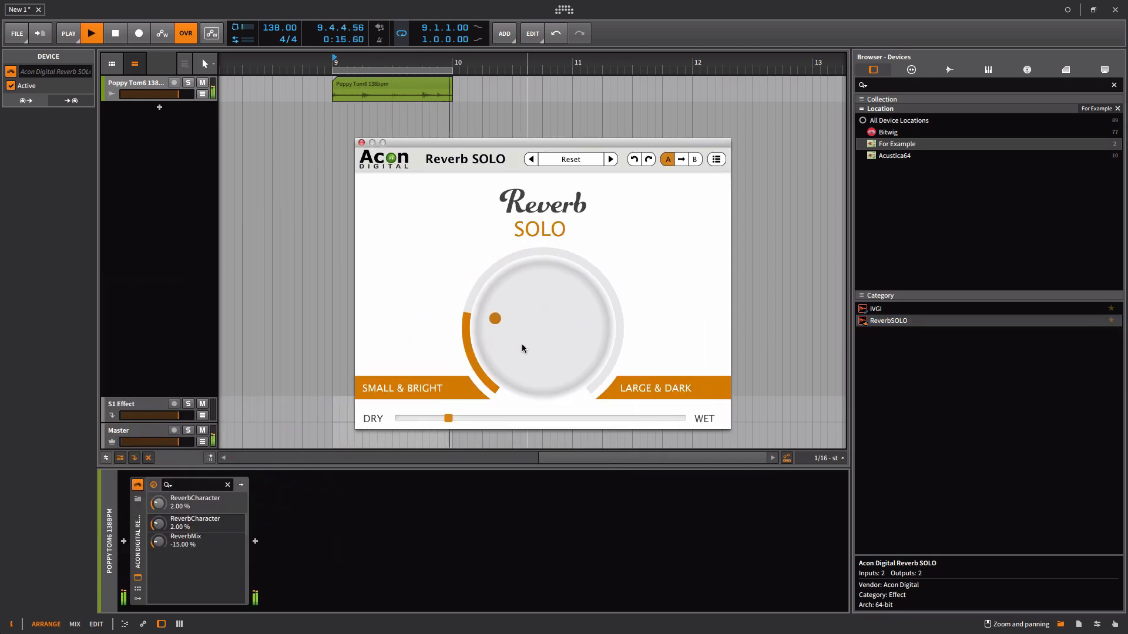
key(space)
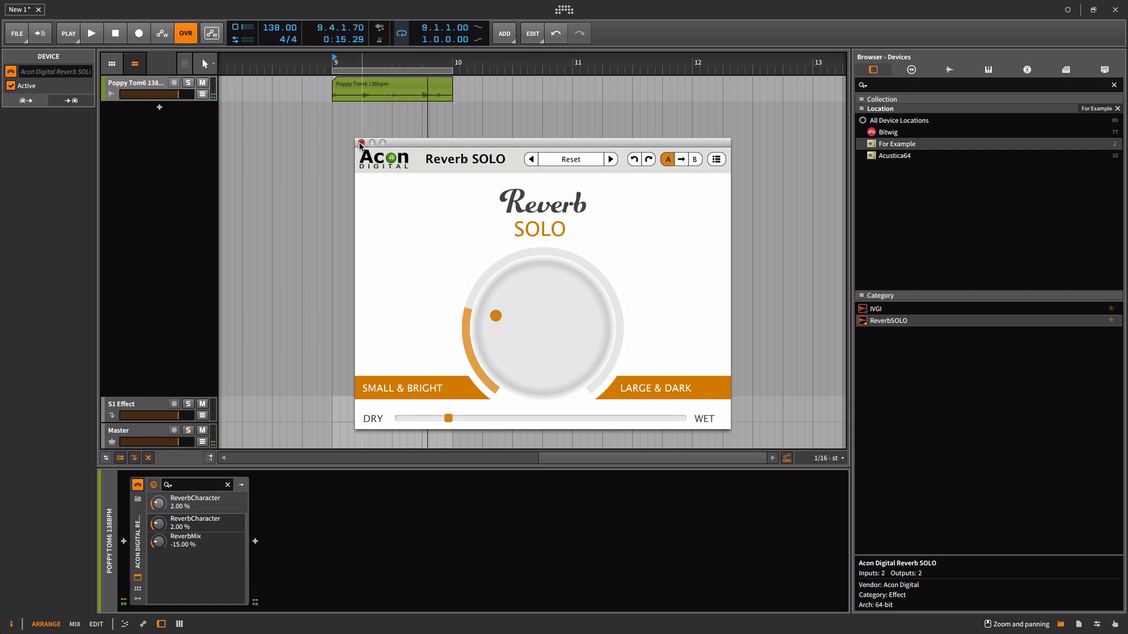
click(361, 144)
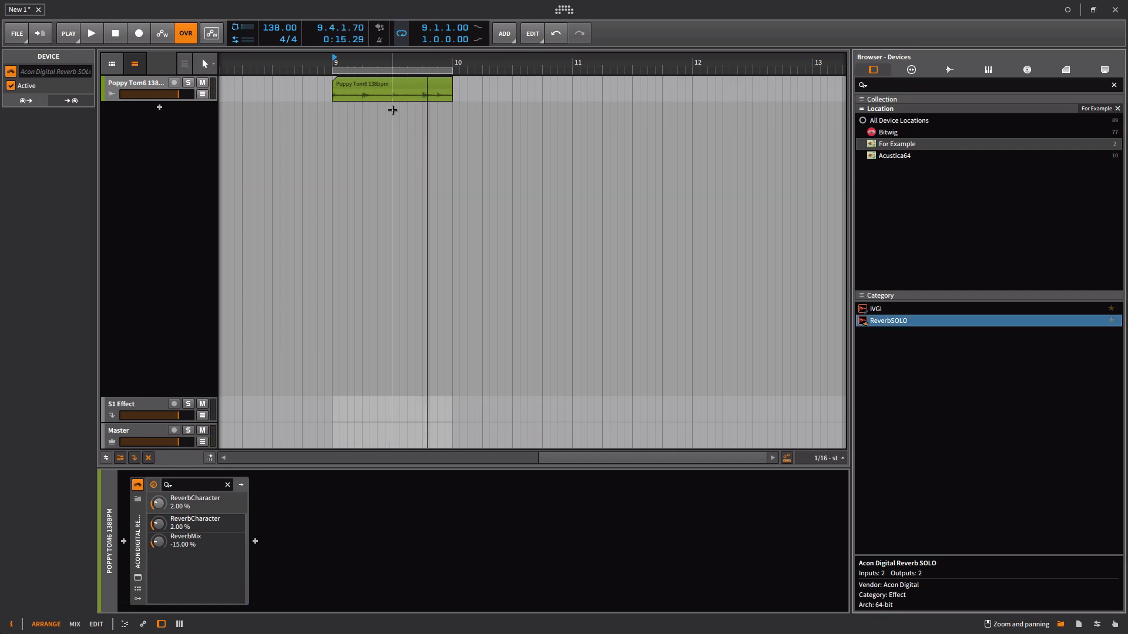
- Bounce the Poppy Tom6 138bpm clip with the Pre-Fader source and 24-bit Integer depth
click(385, 85)
right_click(384, 82)
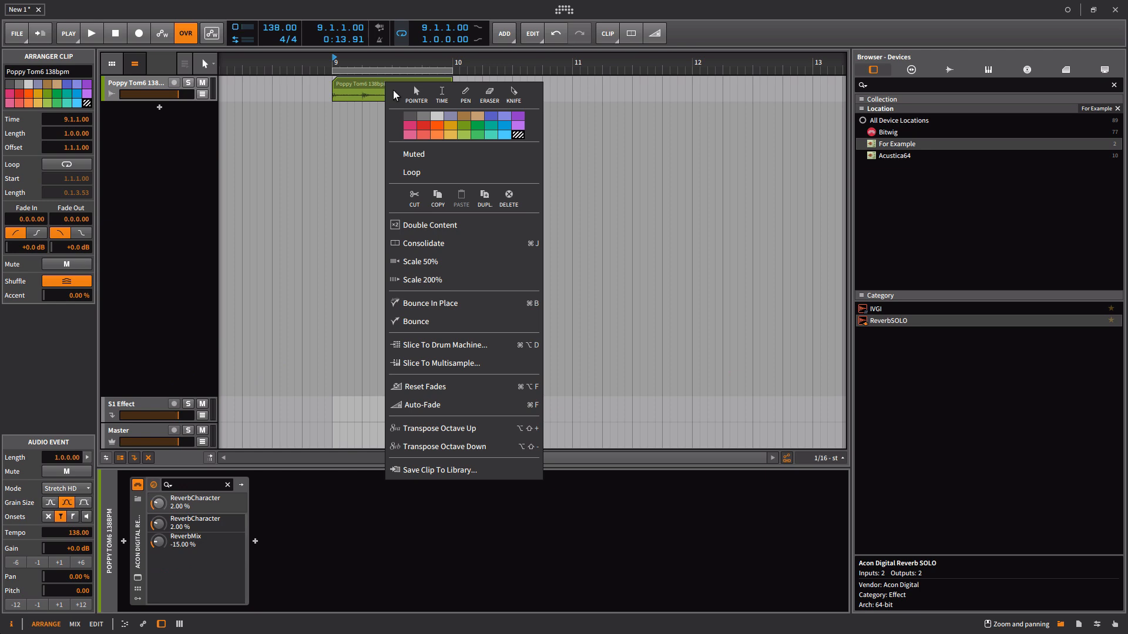
click(459, 323)
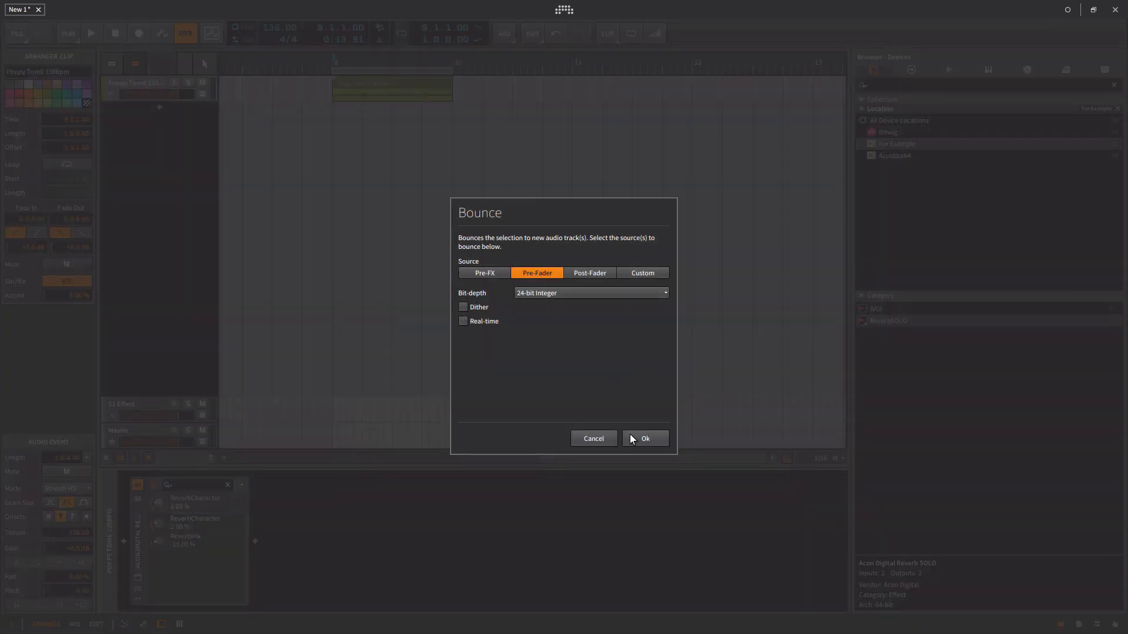
click(645, 440)
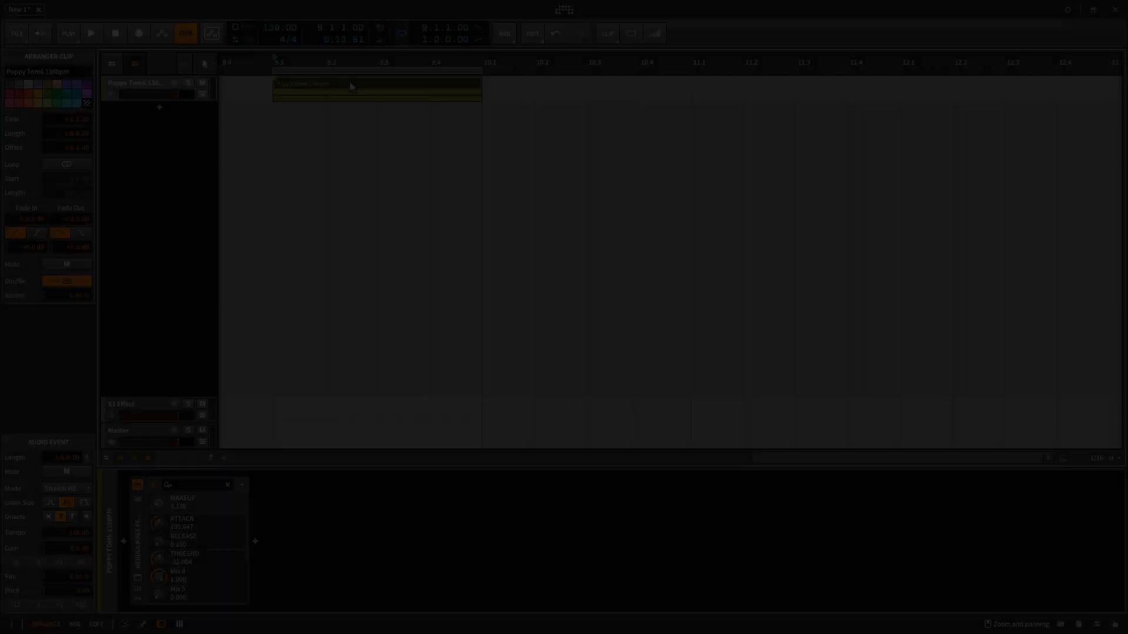
- Bounce the Poppy Tom6 138bpm clip in real time, using the Pre-Fader source and 24-bit Integer depth
right_click(350, 83)
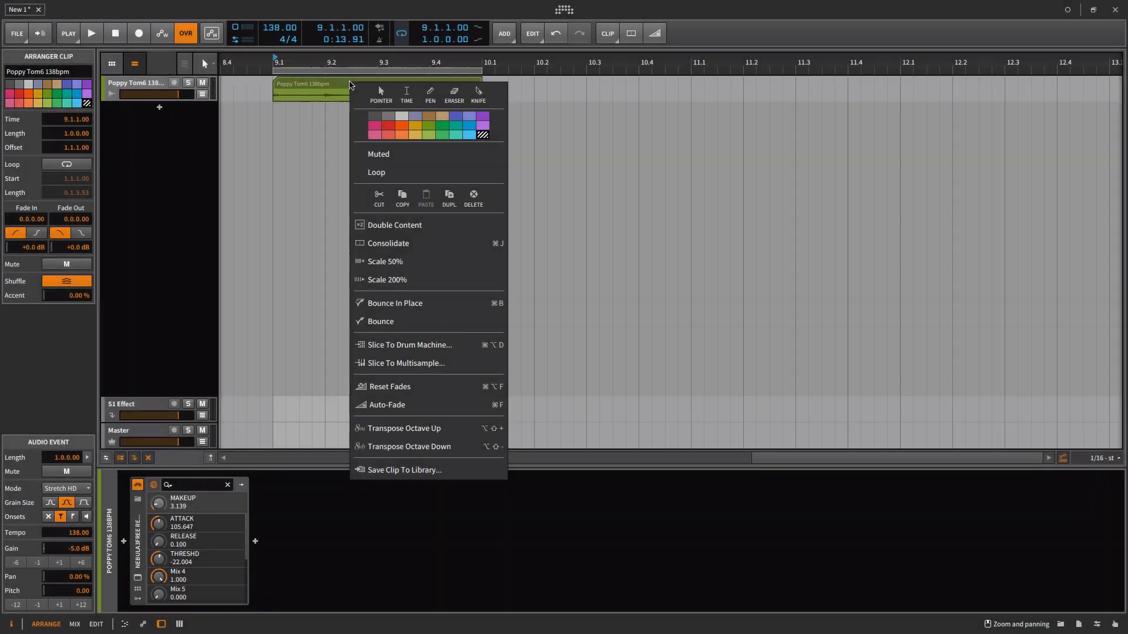
click(410, 320)
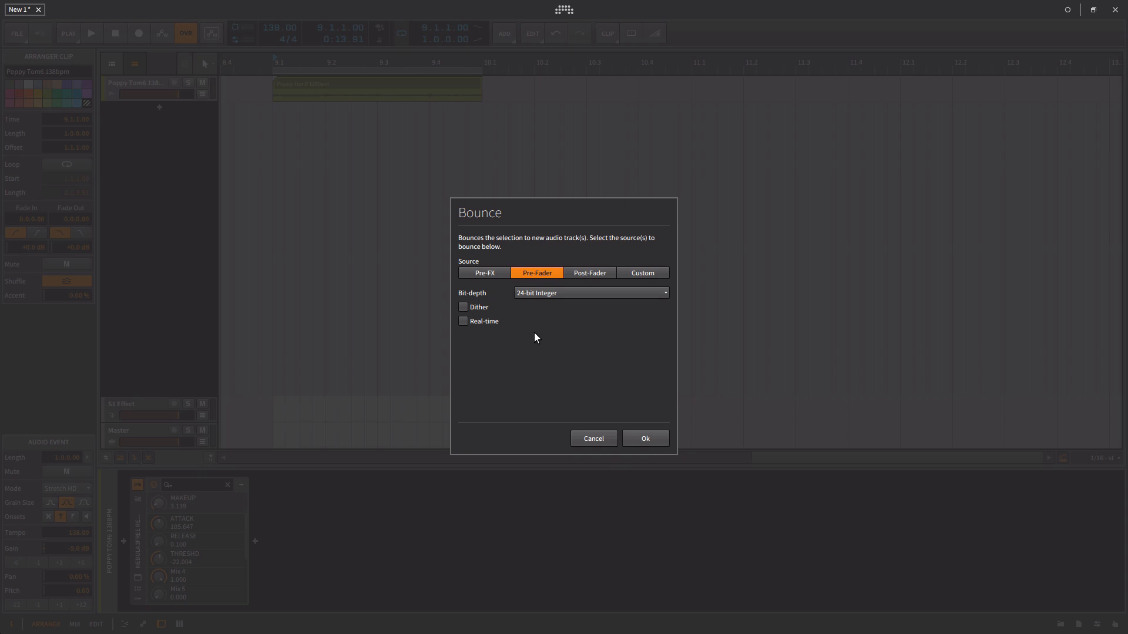
click(534, 293)
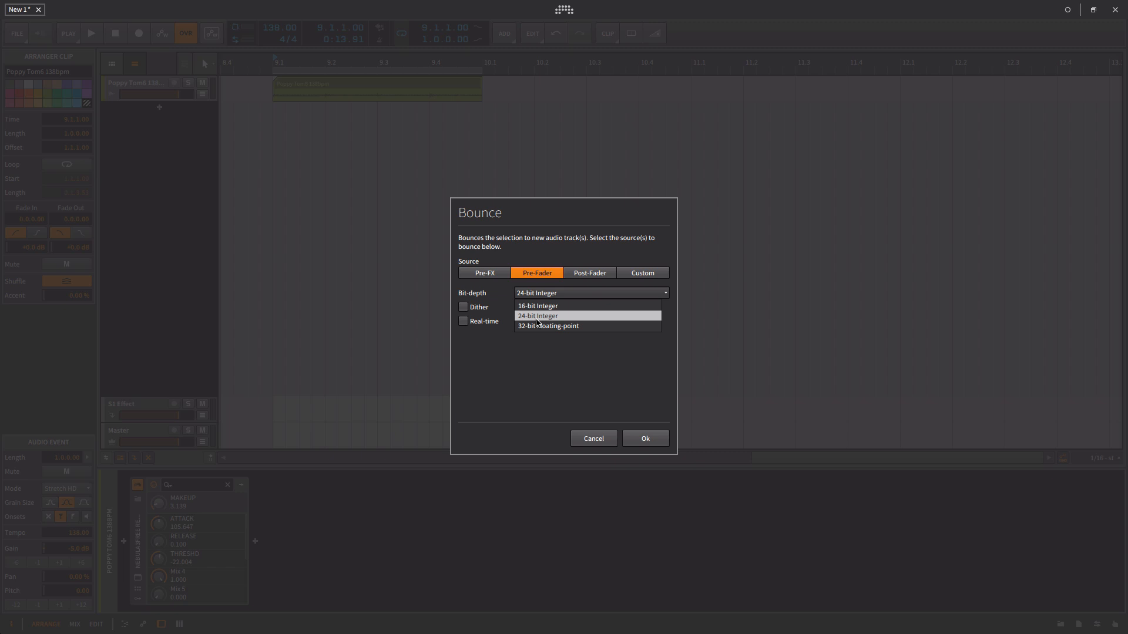
click(537, 317)
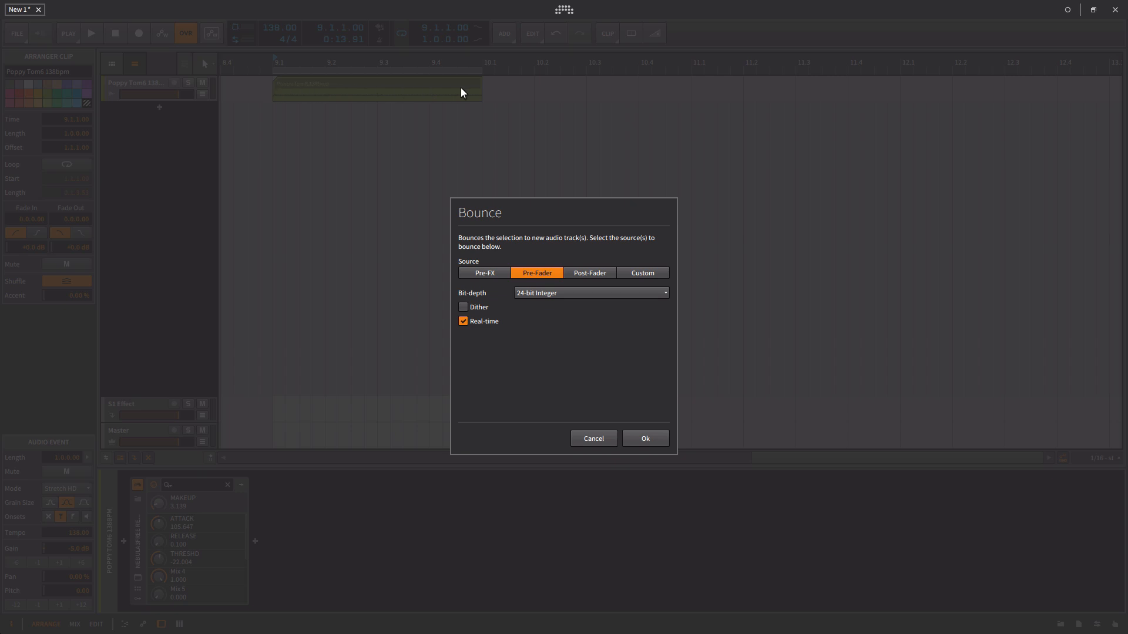
click(646, 439)
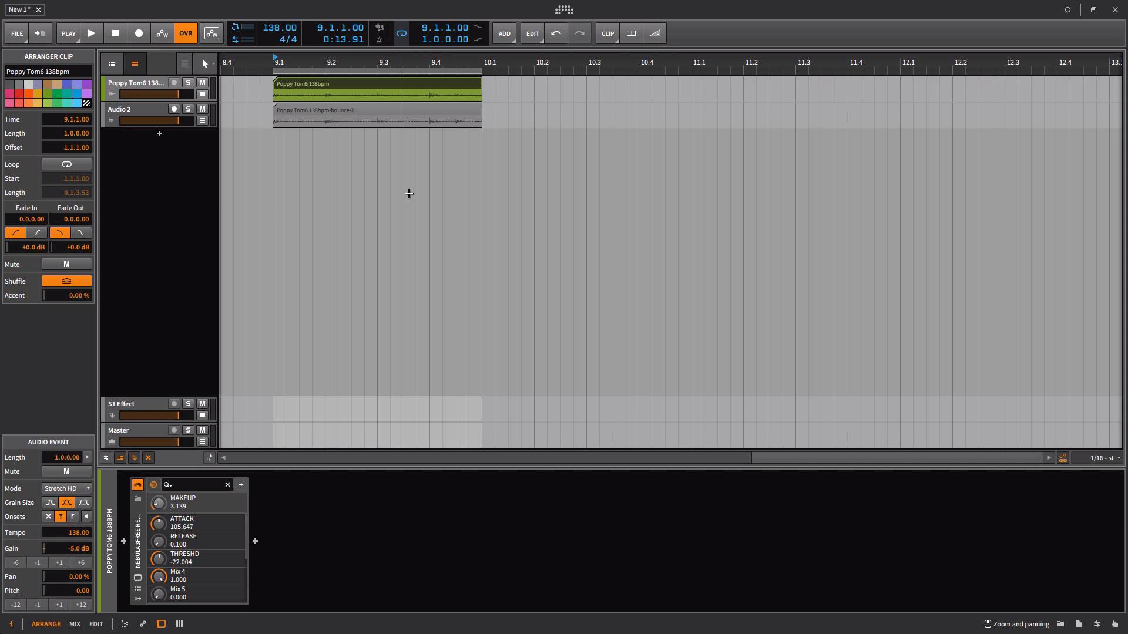
- Select the original Poppy Tom6 138bpm track and set the play position to 8.4.1
click(125, 86)
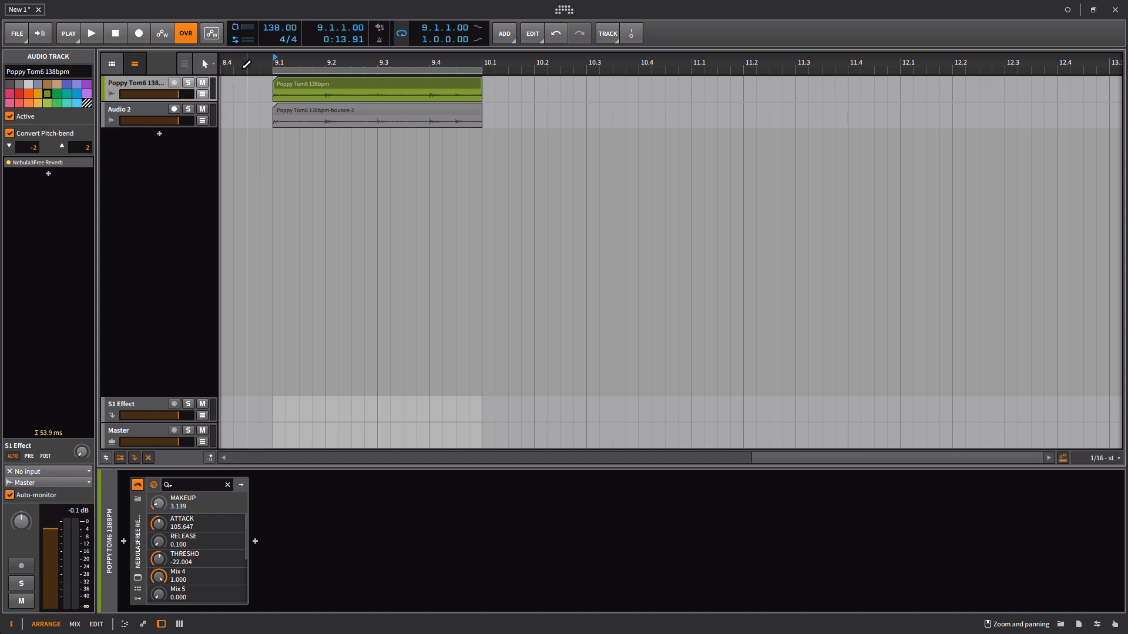
drag(240, 65, 329, 109)
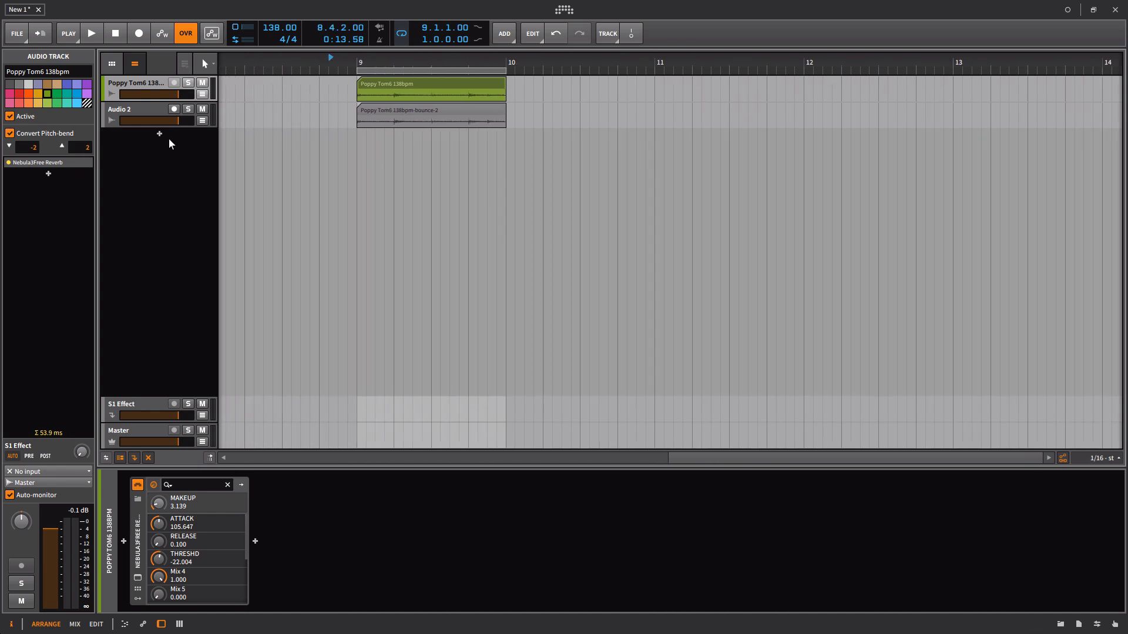
drag(319, 58, 316, 58)
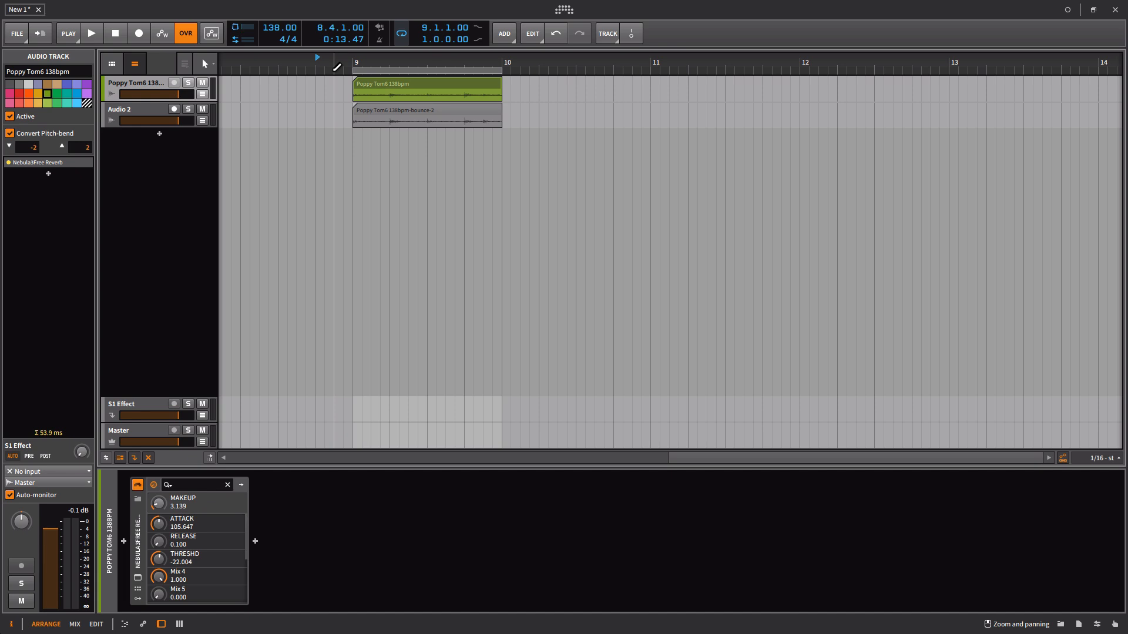
- Solo the Audio 2 track and play its bounced clip from bar 9
click(188, 109)
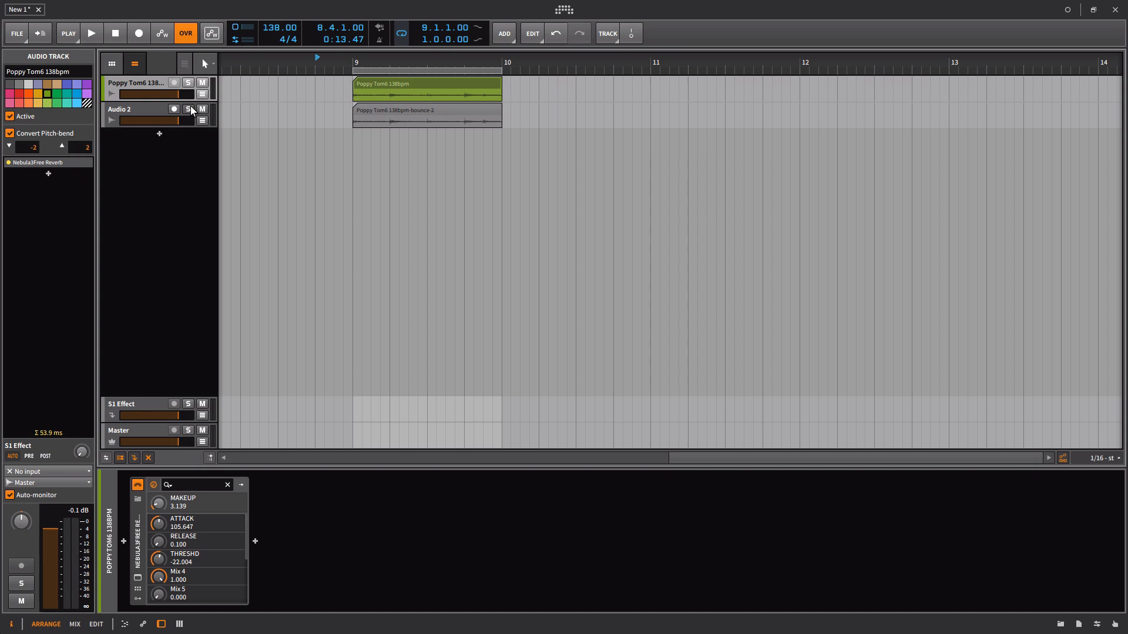
click(355, 60)
key(space)
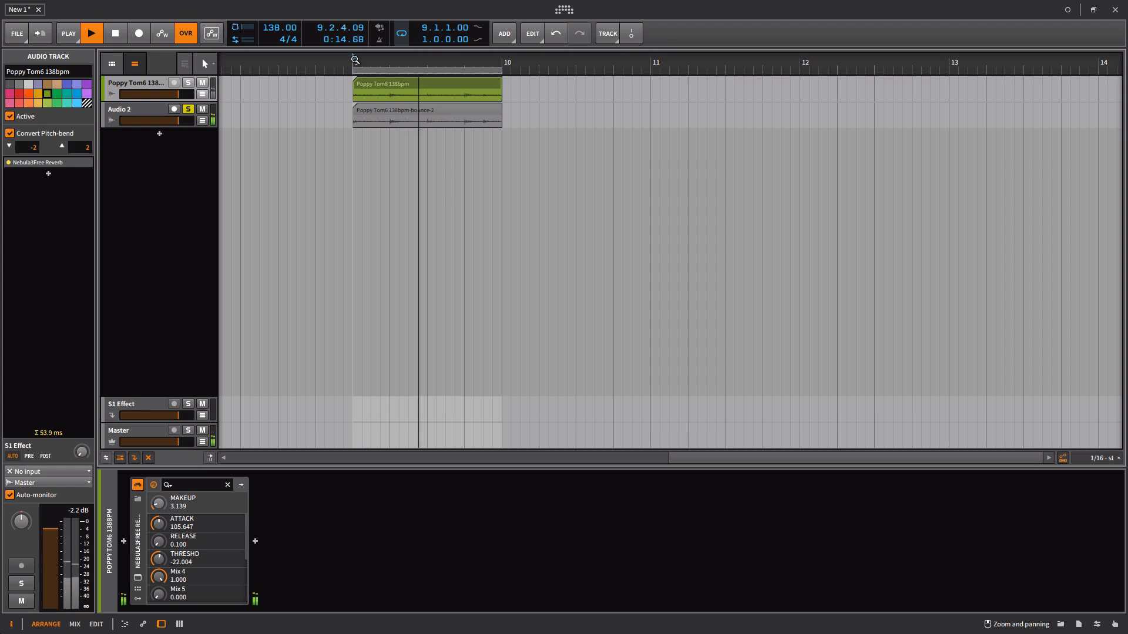
- Stop playback and rename the Audio 2 track as Realtime
key(space)
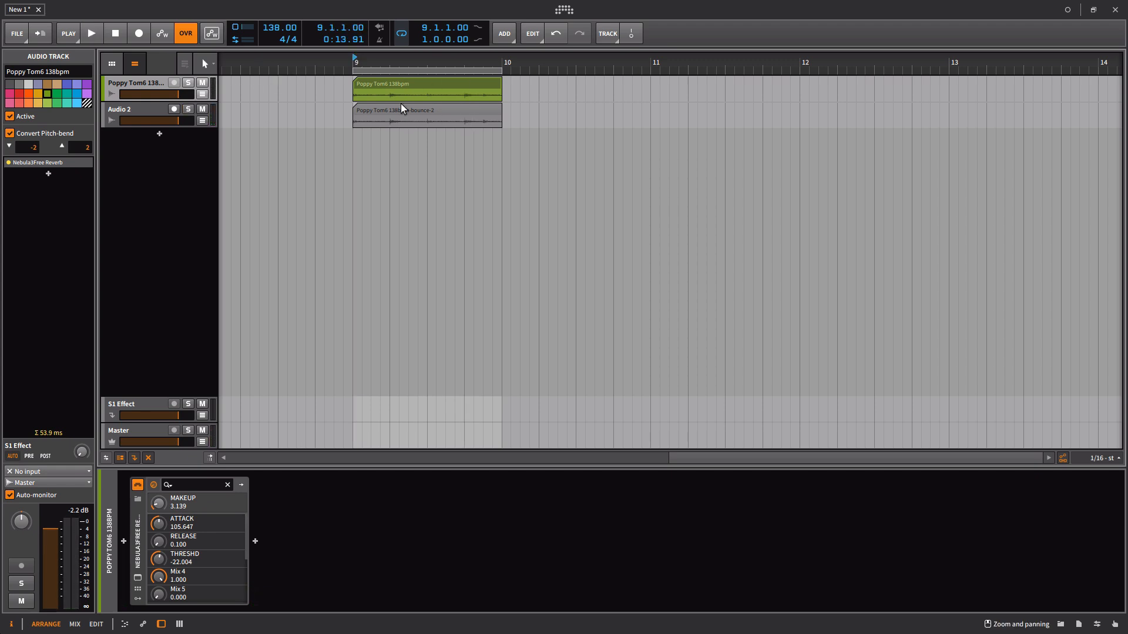
click(404, 79)
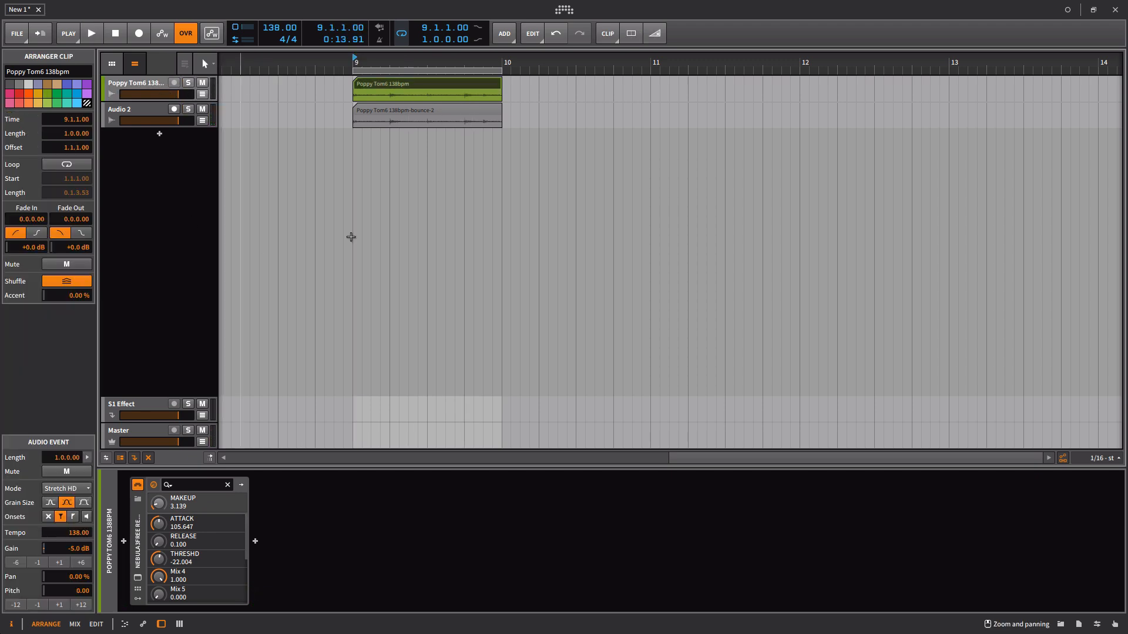
right_click(419, 87)
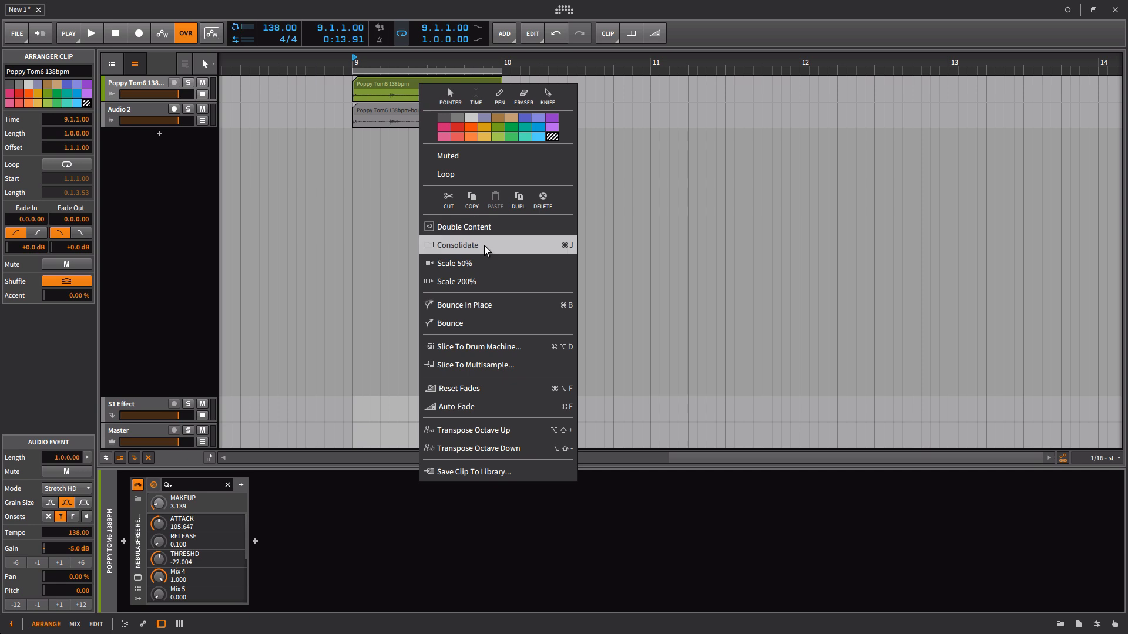
click(134, 112)
click(134, 113)
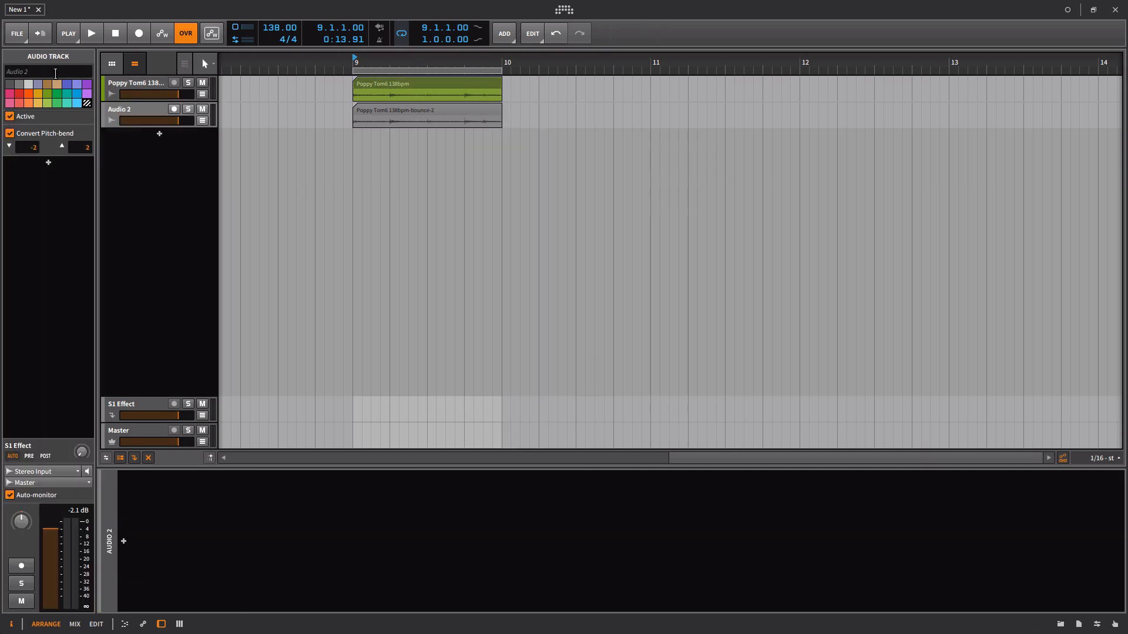
click(56, 71)
text(Realtime)
key(Return)
- Bounce the original Poppy Tom6 138bpm clip offline, using the Pre-Fader source and 24-bit Integer depth
right_click(407, 84)
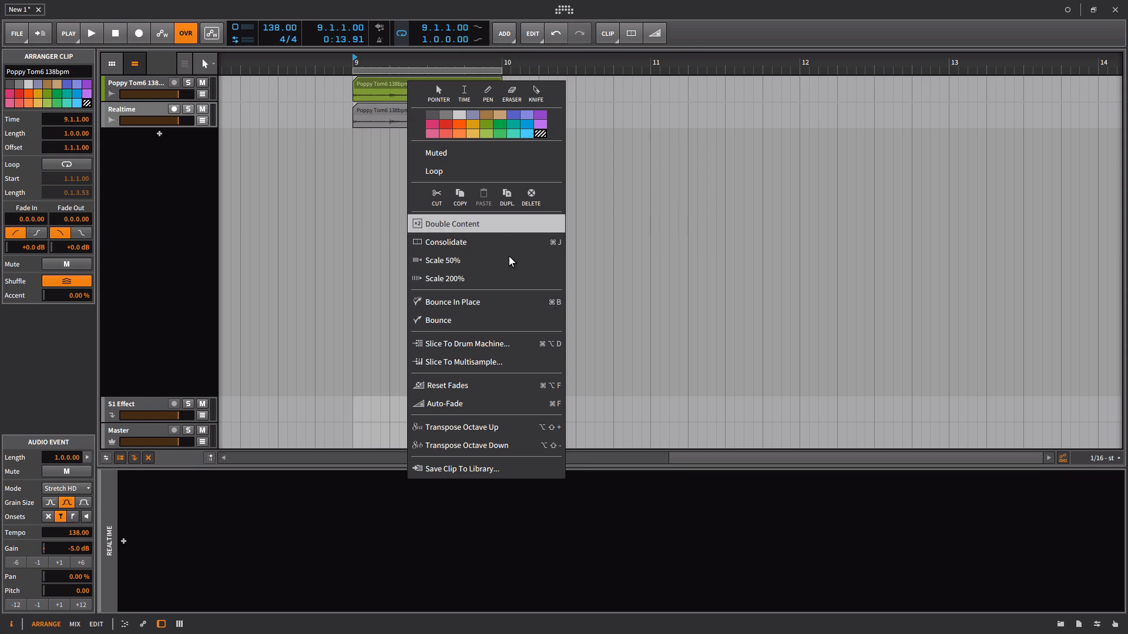
click(477, 299)
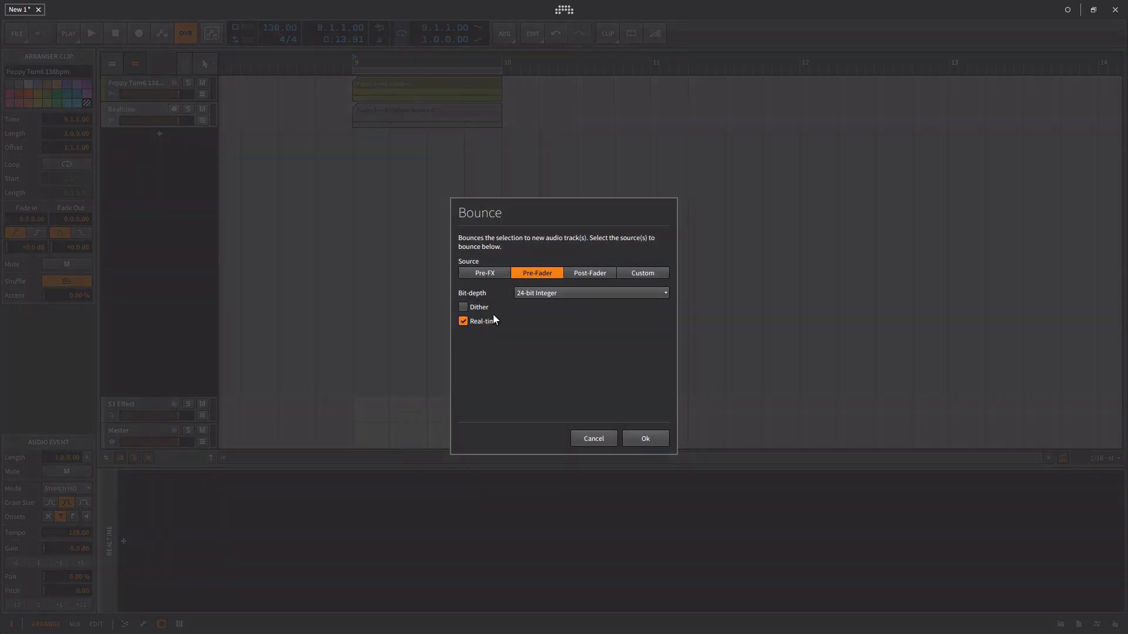
click(646, 437)
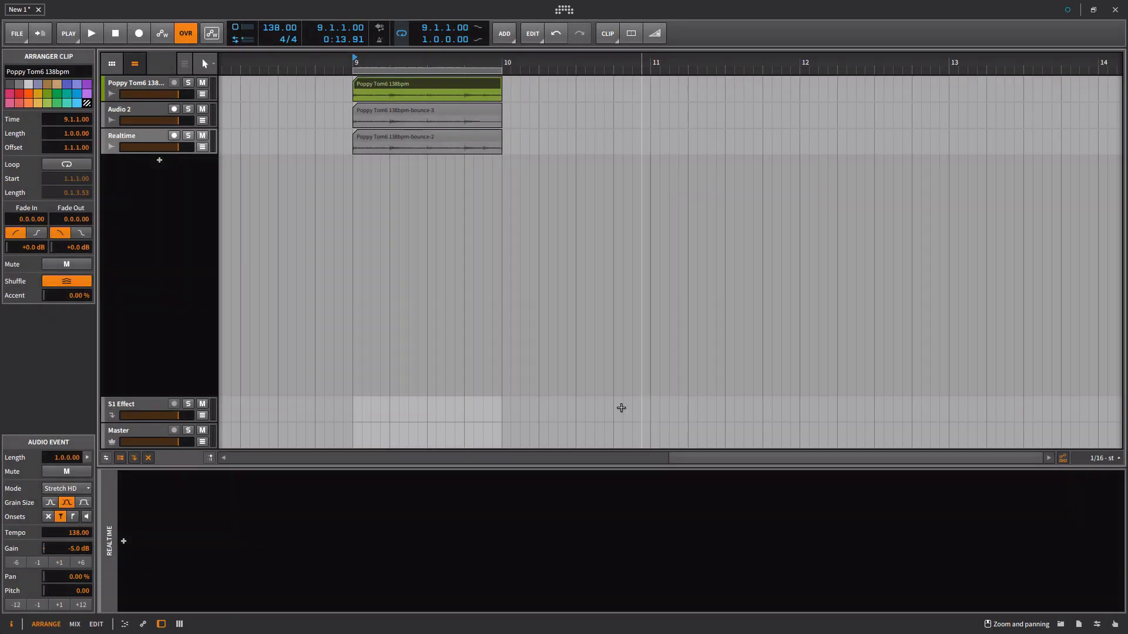
- Rename the newly bounced Audio 2 track as Offline and deactivate it
click(126, 110)
click(55, 71)
text(O)
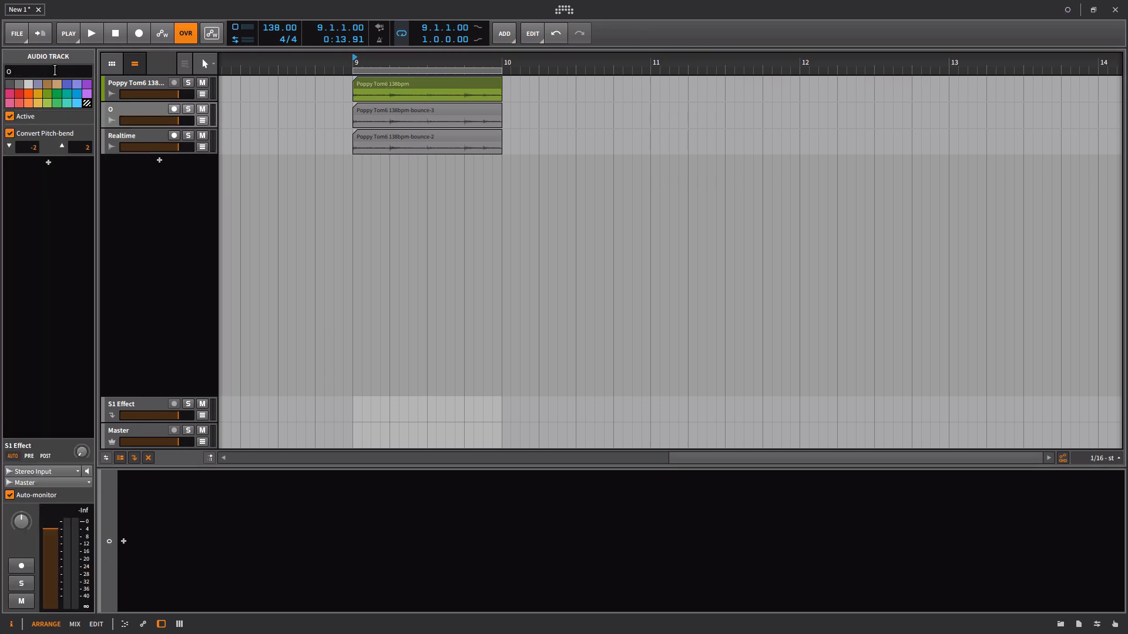
text(ffline)
click(133, 109)
key(alt+a)
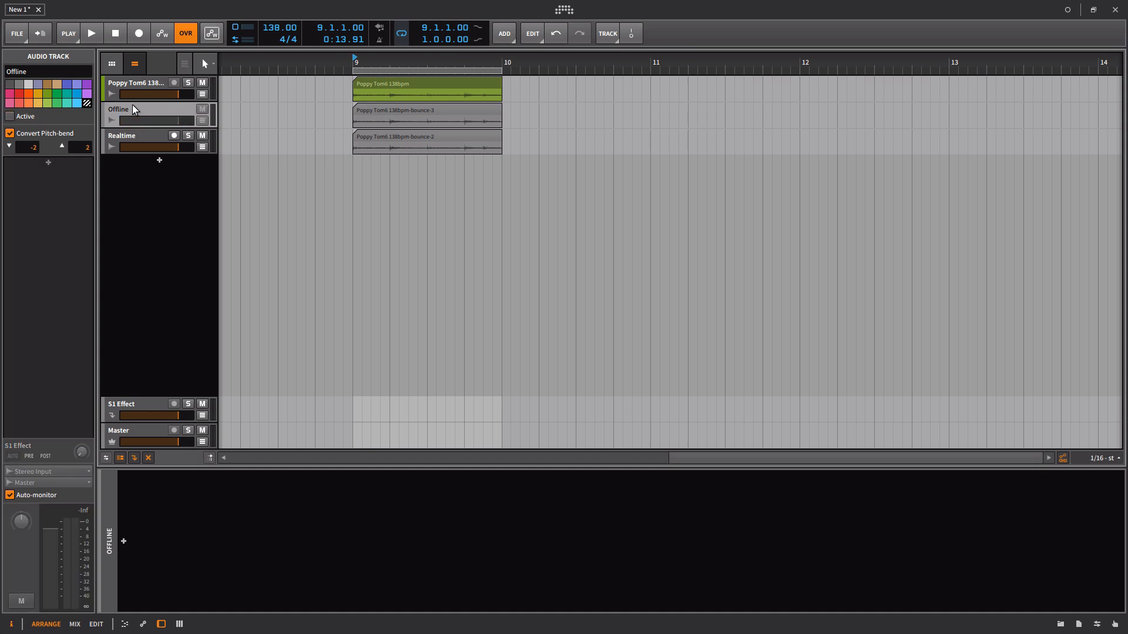
- Select the Offline and Realtime tracks together, start playback from bar 9, and mute the original Poppy Tom6 138bpm track
click(196, 81)
click(136, 119)
shift+click(139, 135)
key(space)
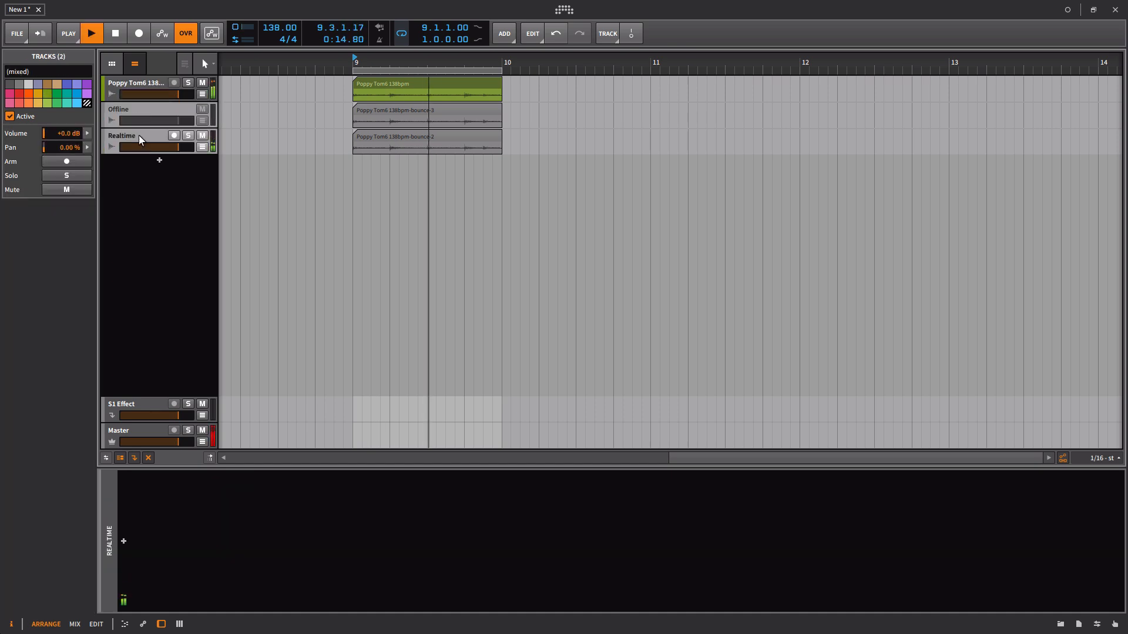
click(203, 83)
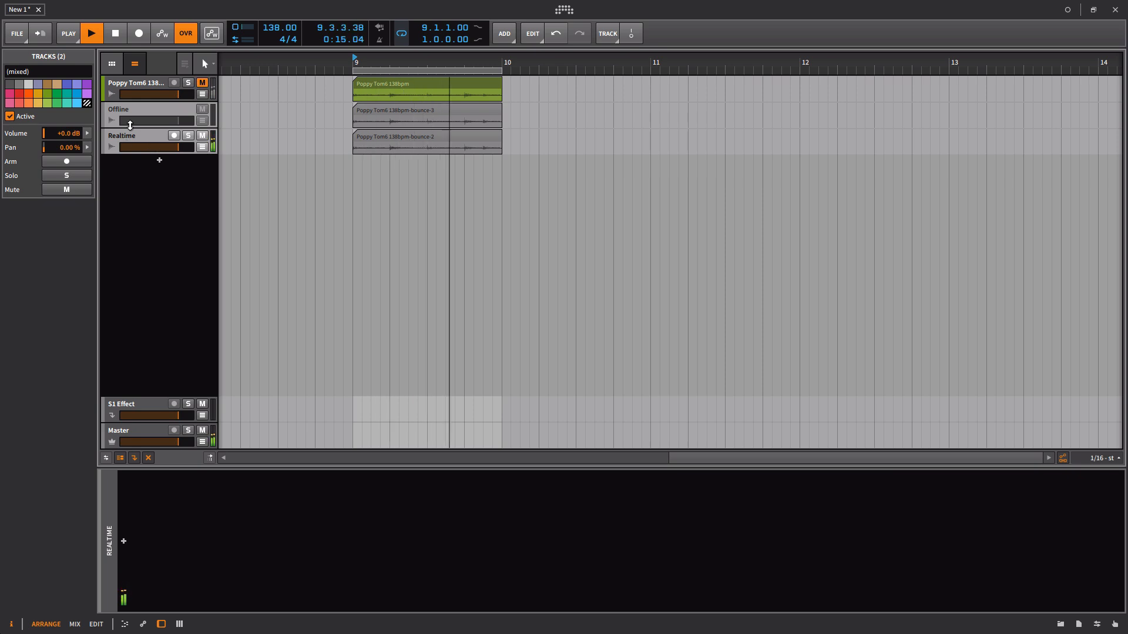
- Compare the two bounces by swapping which of the Offline and Realtime tracks is active during playback, ending on Offline, and stop playback
click(136, 114)
shift+click(141, 138)
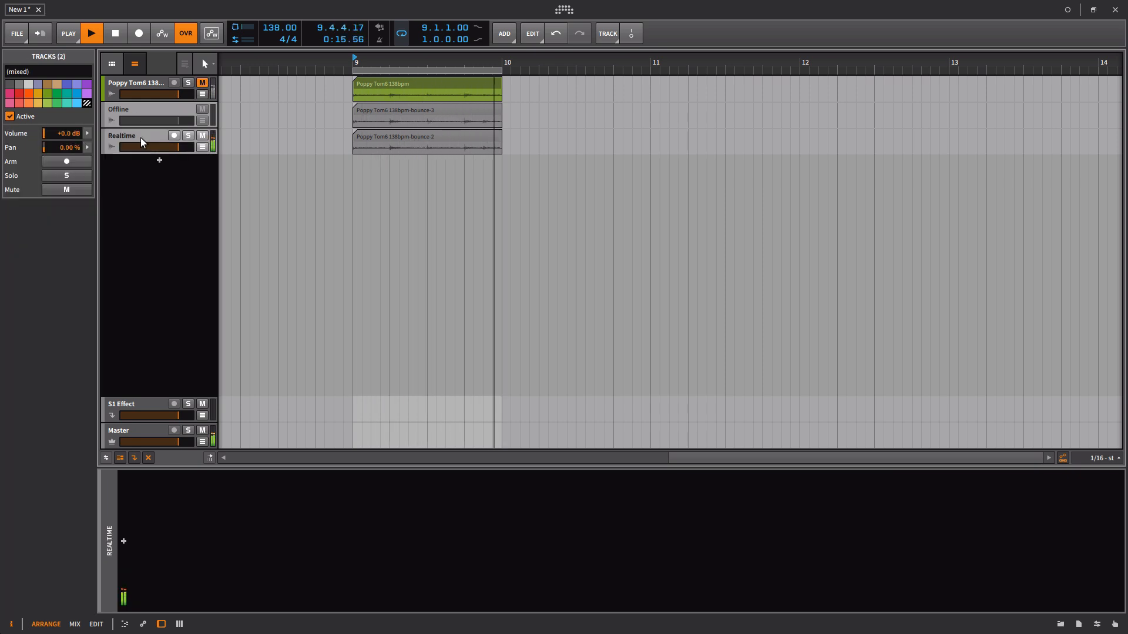
key(alt+a)
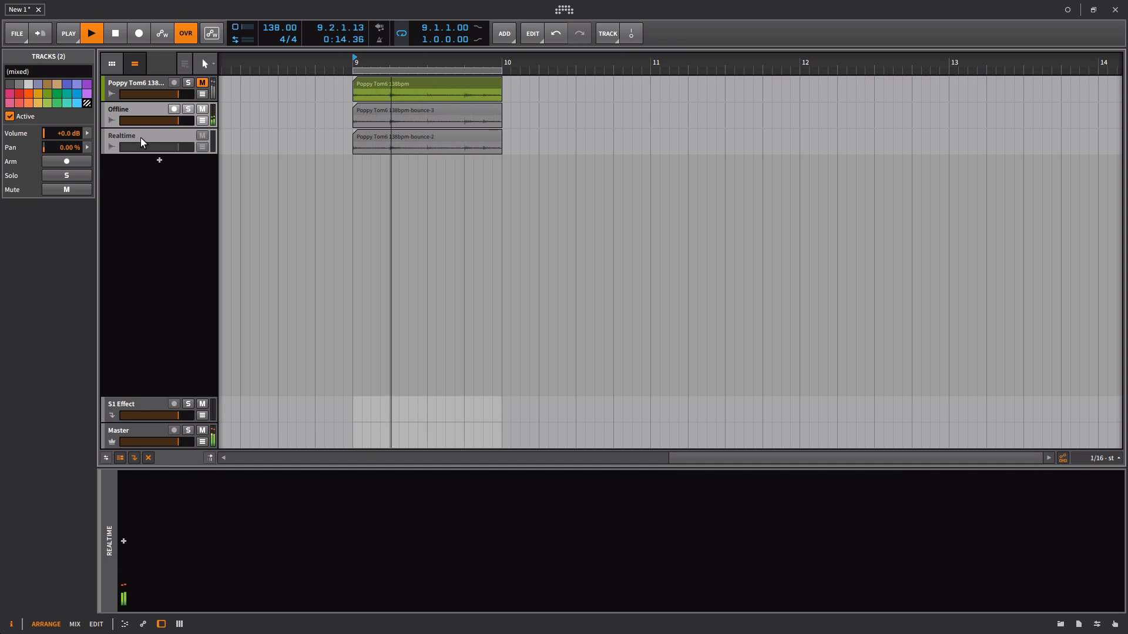
key(alt+a)
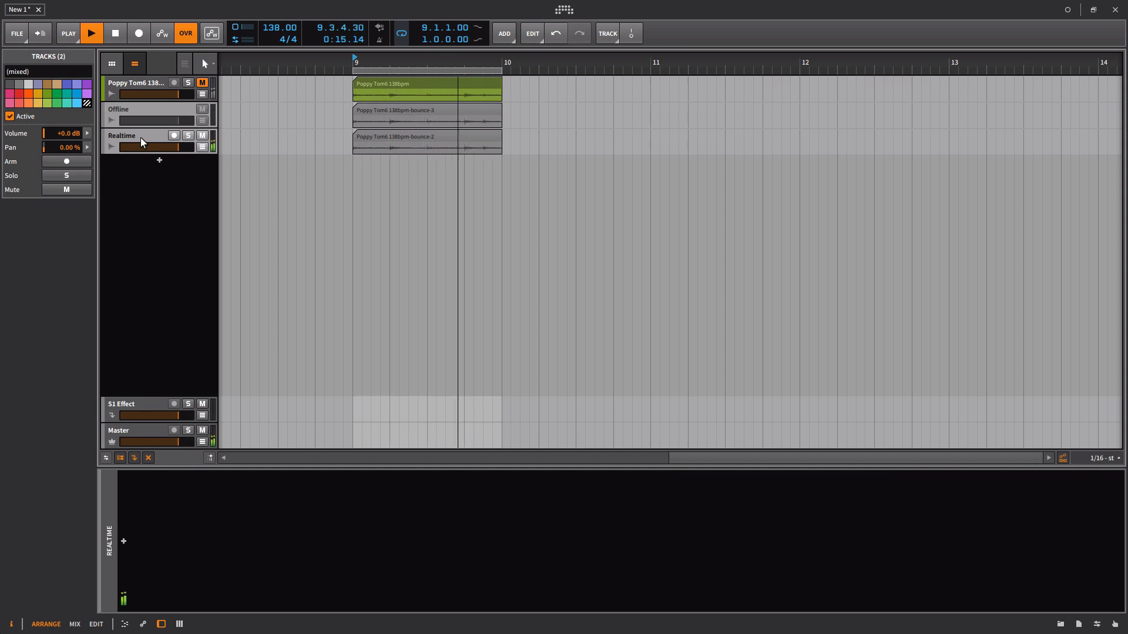
key(alt+a)
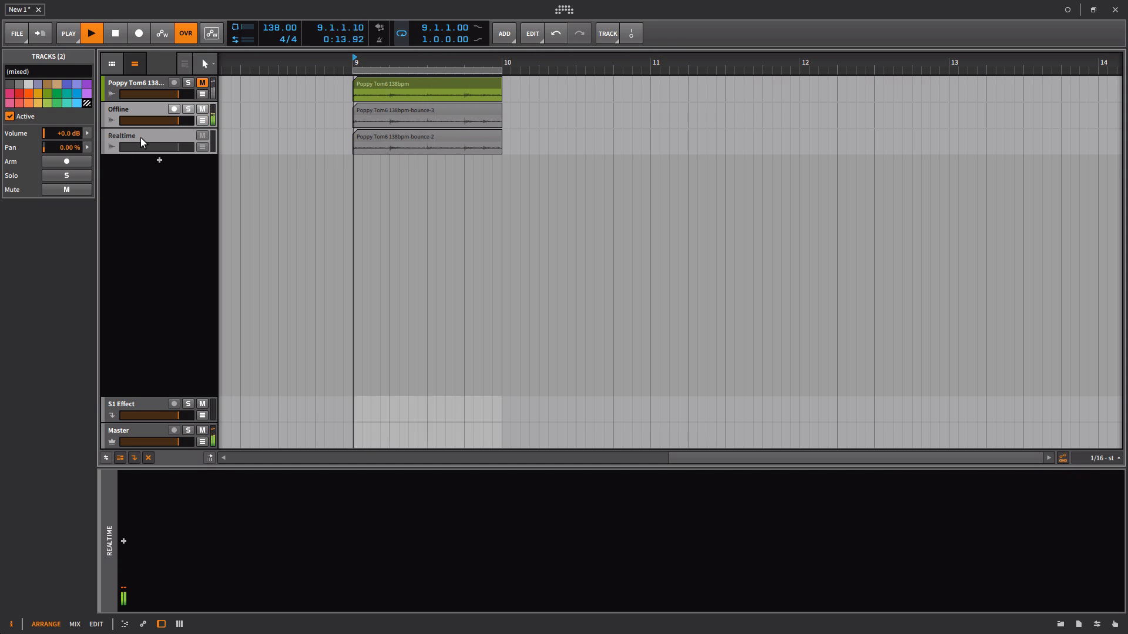
key(space)
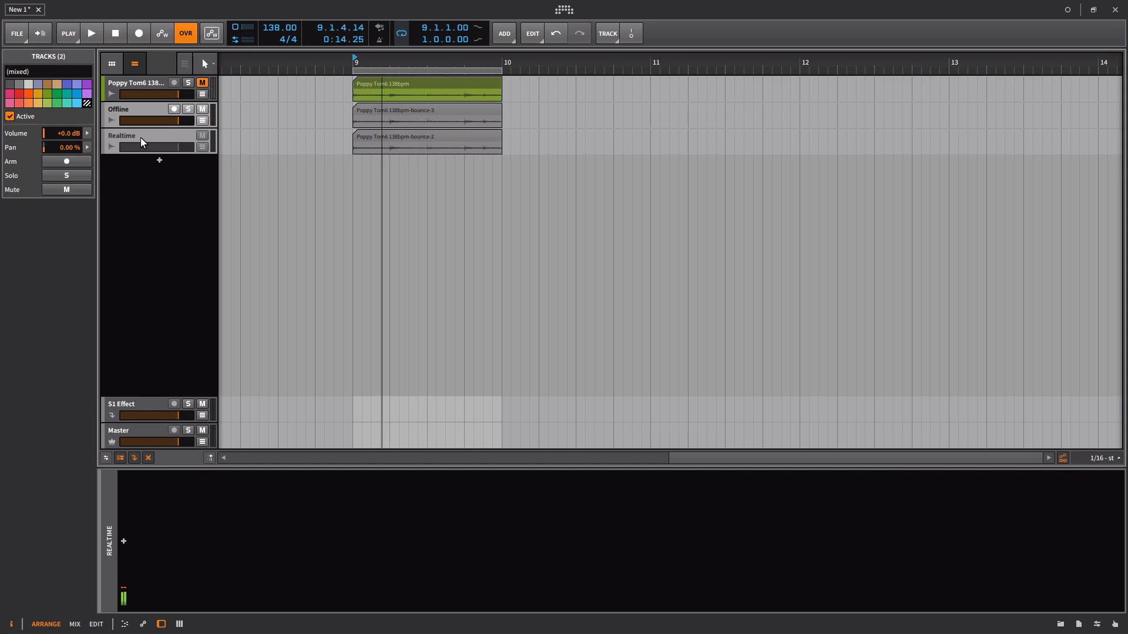